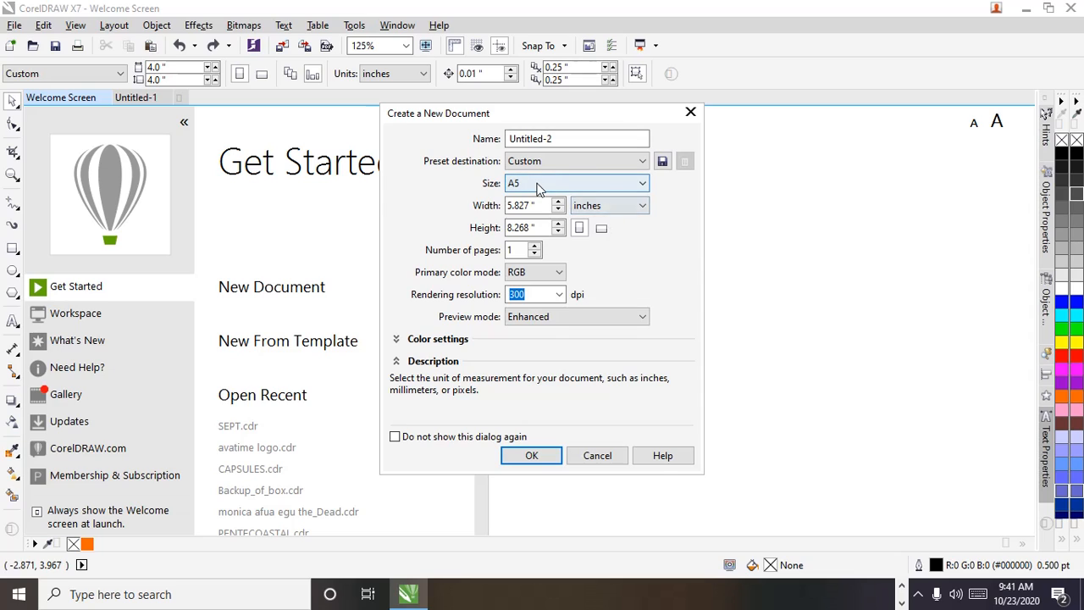
Step: Set the new document's page size to 4 inches wide by 4 inches high
{"action": "left_click", "coordinate": [539, 185]}
{"action": "left_click", "coordinate": [539, 185]}
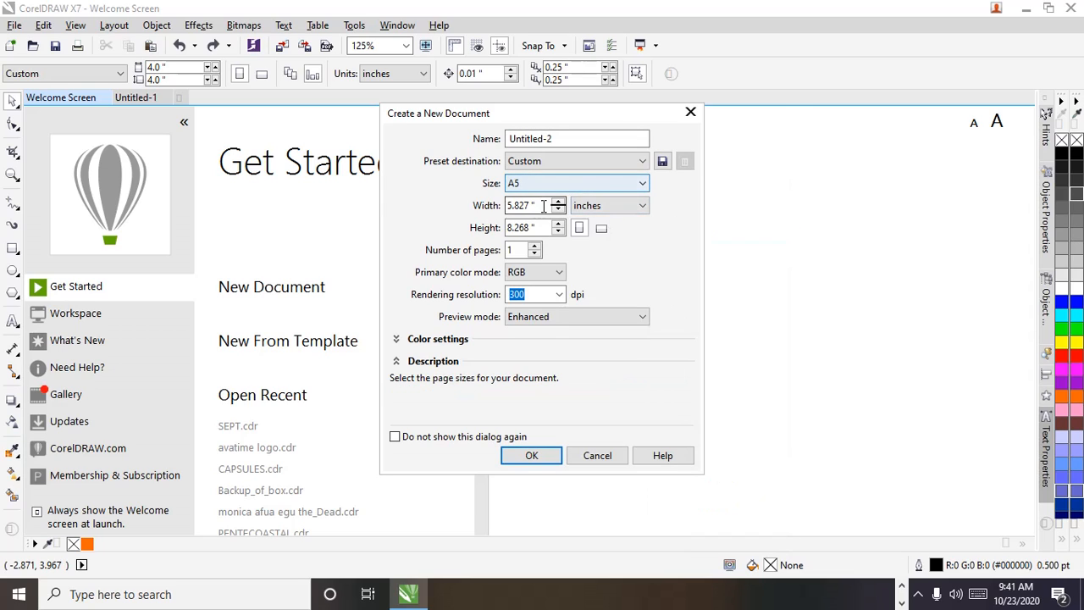
{"action": "key", "text": "Tab"}
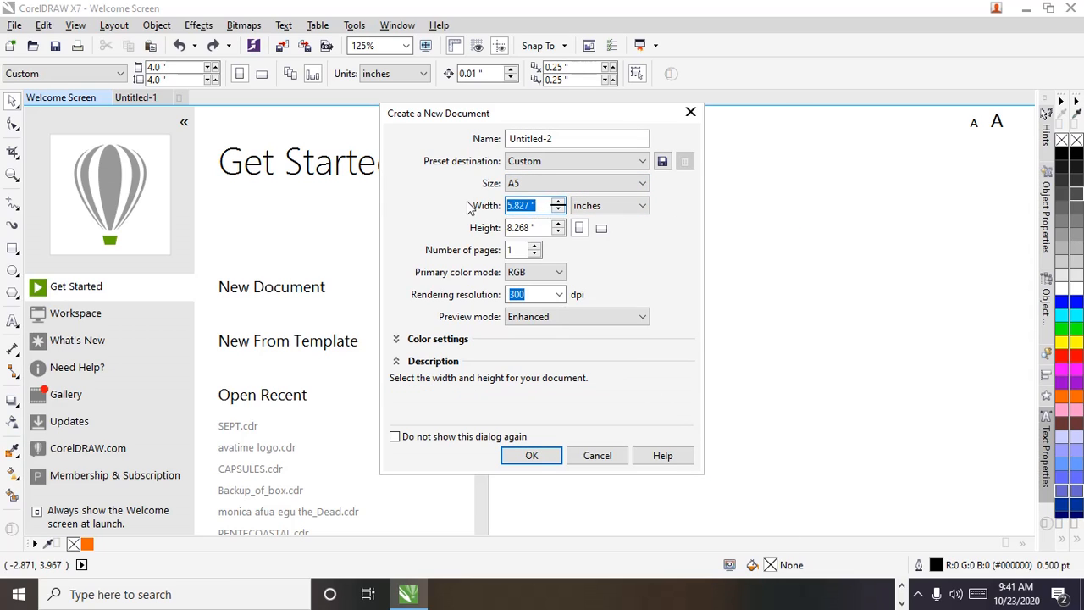
{"action": "type", "text": "4"}
{"action": "key", "text": "Tab"}
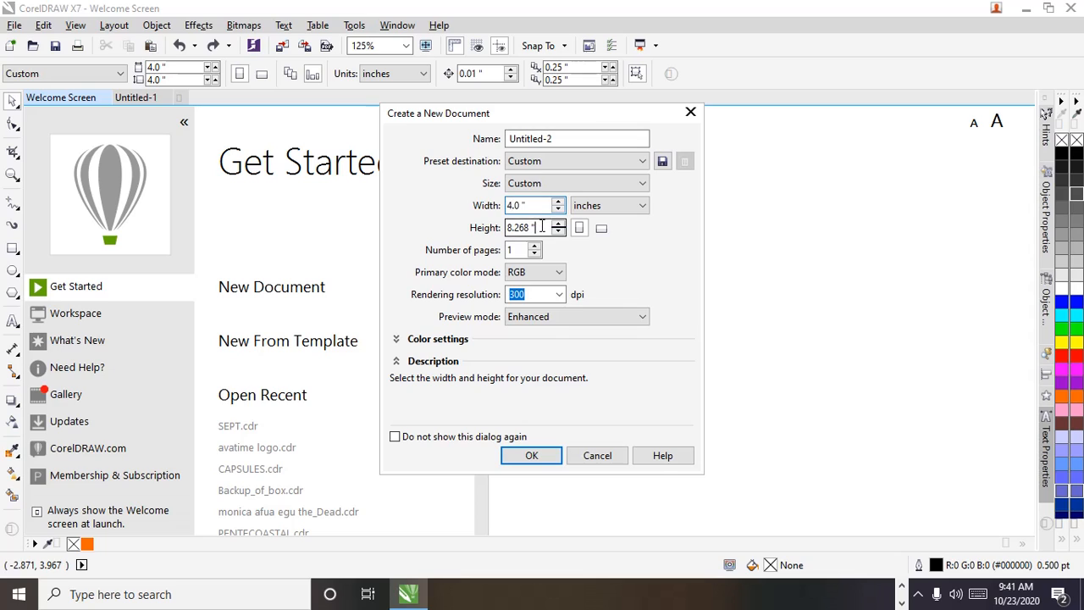
{"action": "type", "text": "4"}
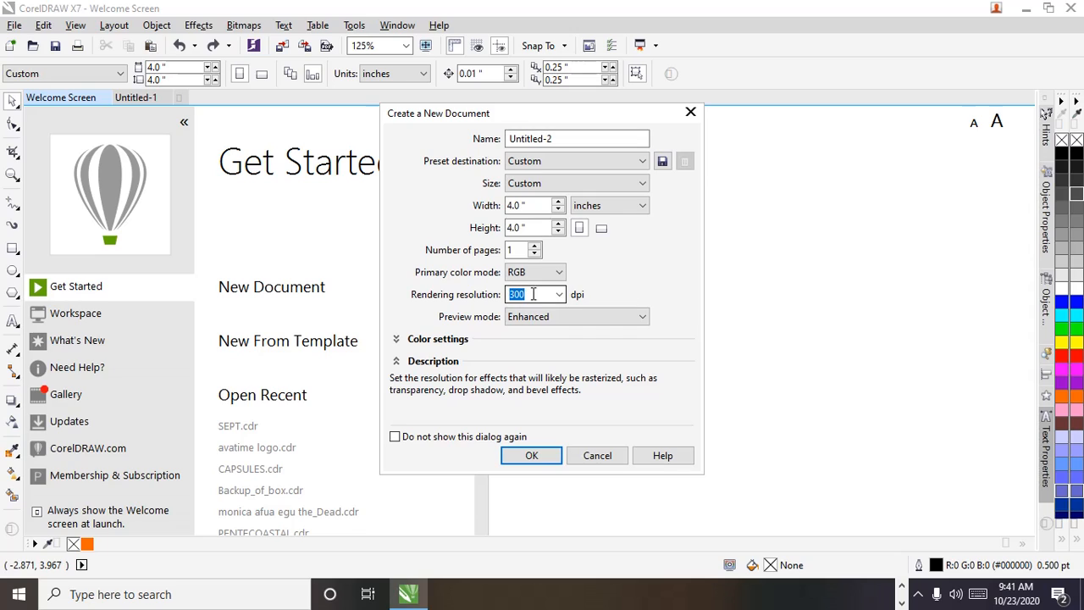
Step: Name the new document PROJECTOR FLYER and create it
{"action": "left_click_drag", "start_coordinate": [570, 138], "coordinate": [429, 126]}
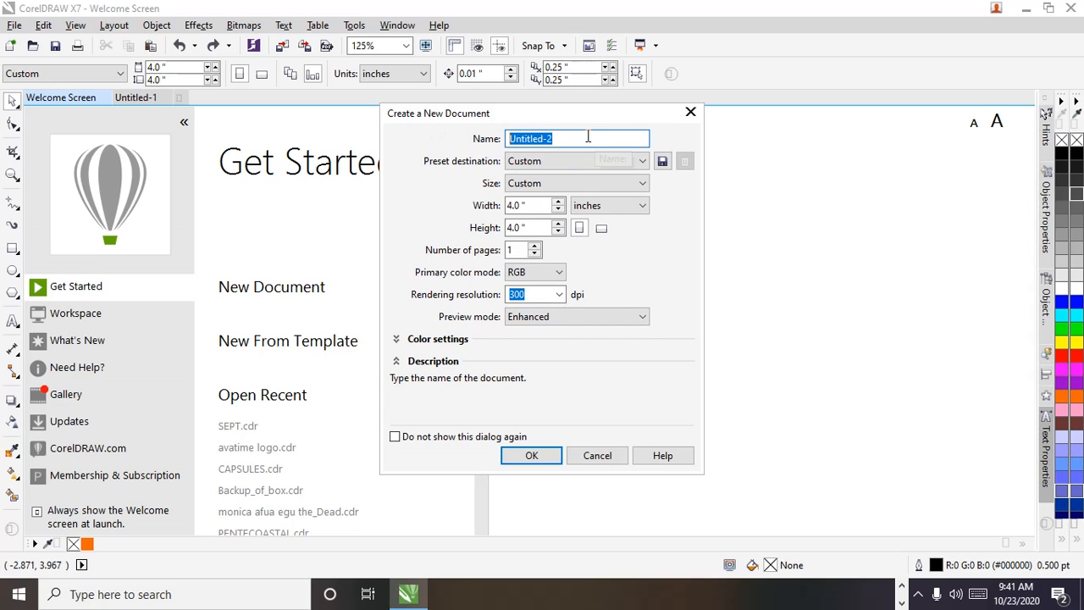
{"action": "type", "text": "PROJECTOR FLYER"}
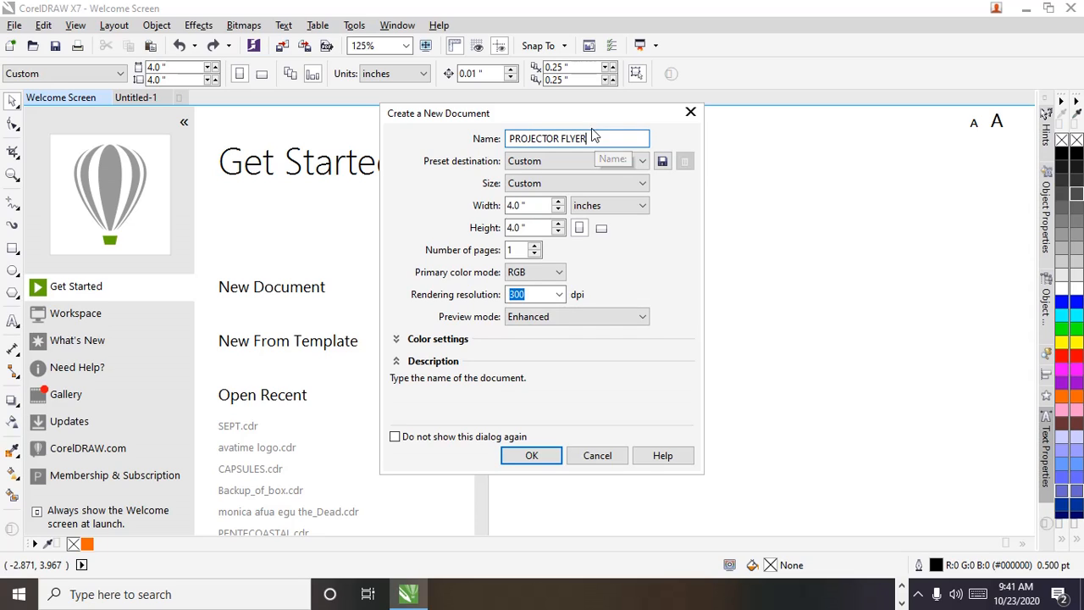
{"action": "left_click", "coordinate": [532, 455]}
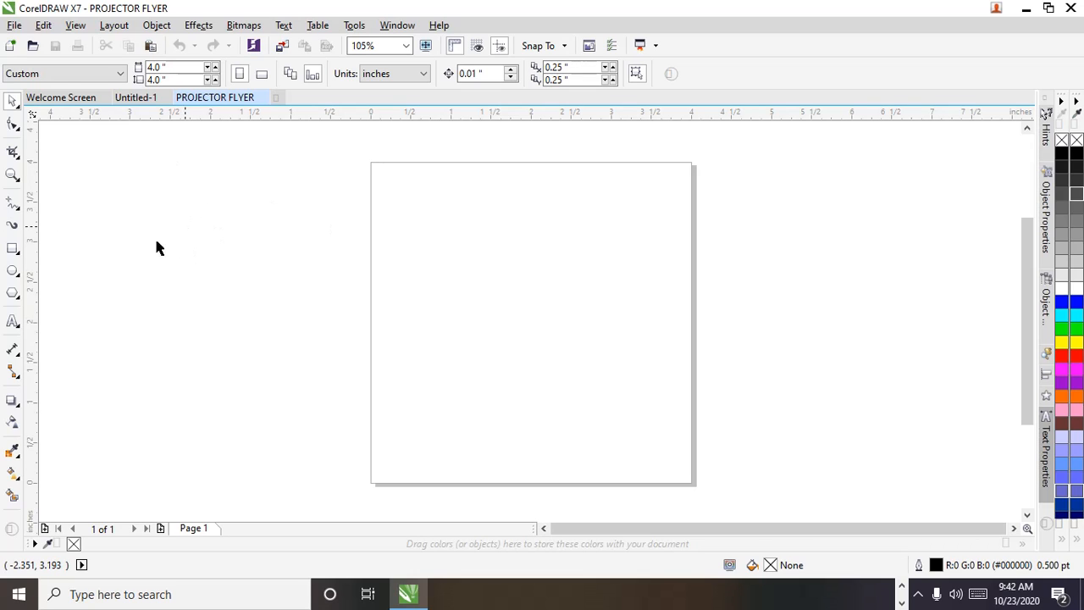
Step: Add a rectangle matching the full 4 by 4 inch page, then deselect it
{"action": "double_click", "coordinate": [12, 249]}
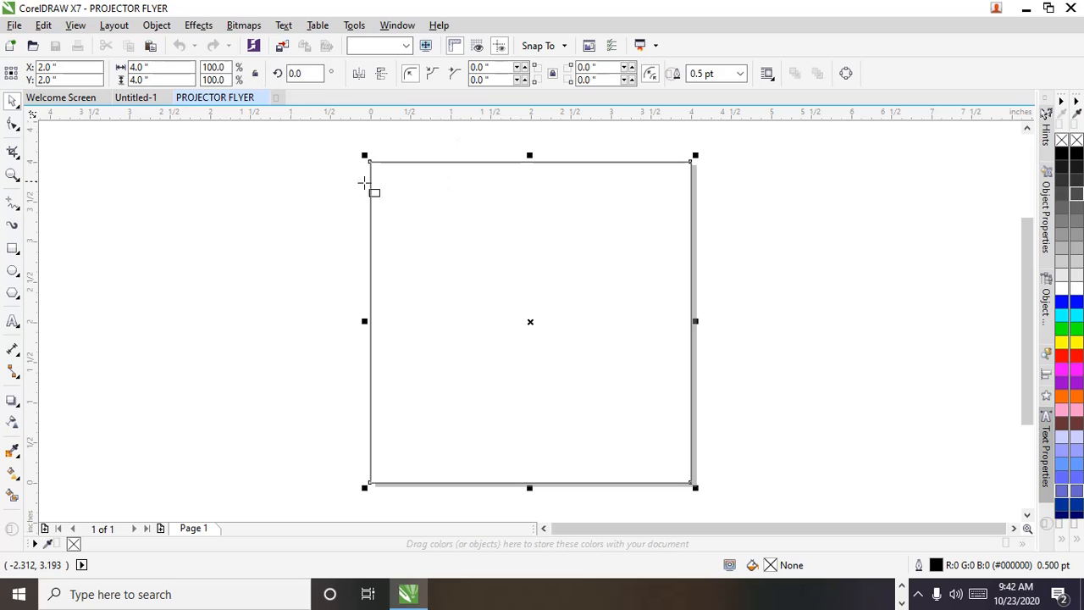
{"action": "left_click", "coordinate": [12, 102]}
{"action": "left_click", "coordinate": [178, 217]}
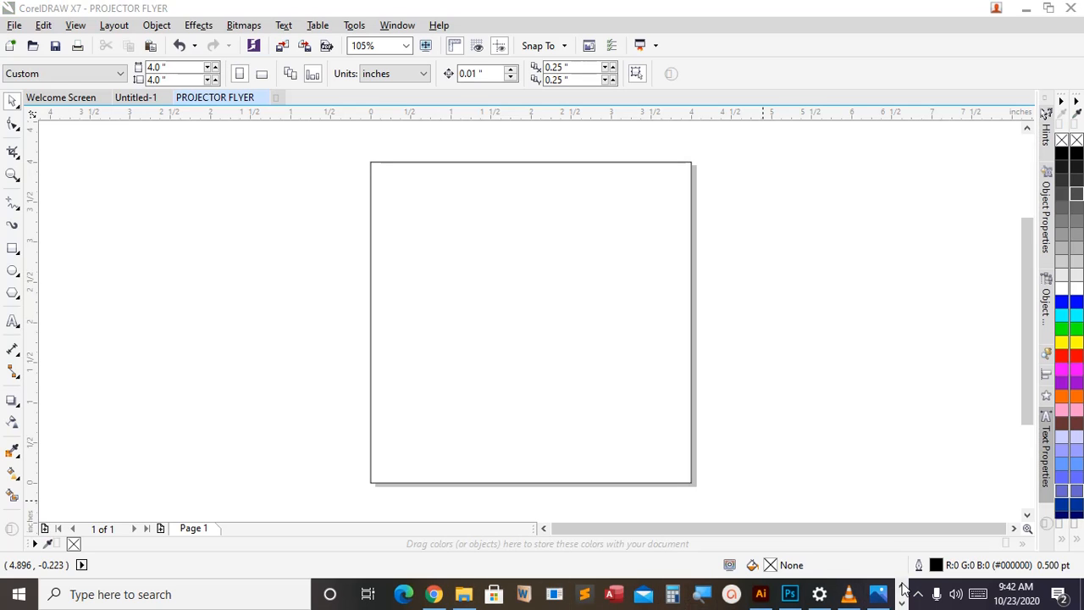
Step: Import projectorfmhotsals.jpg from the RESOURCES1 folder, scale it to about 2.83 inches square and place it beside the page as reference
{"action": "left_click", "coordinate": [465, 595]}
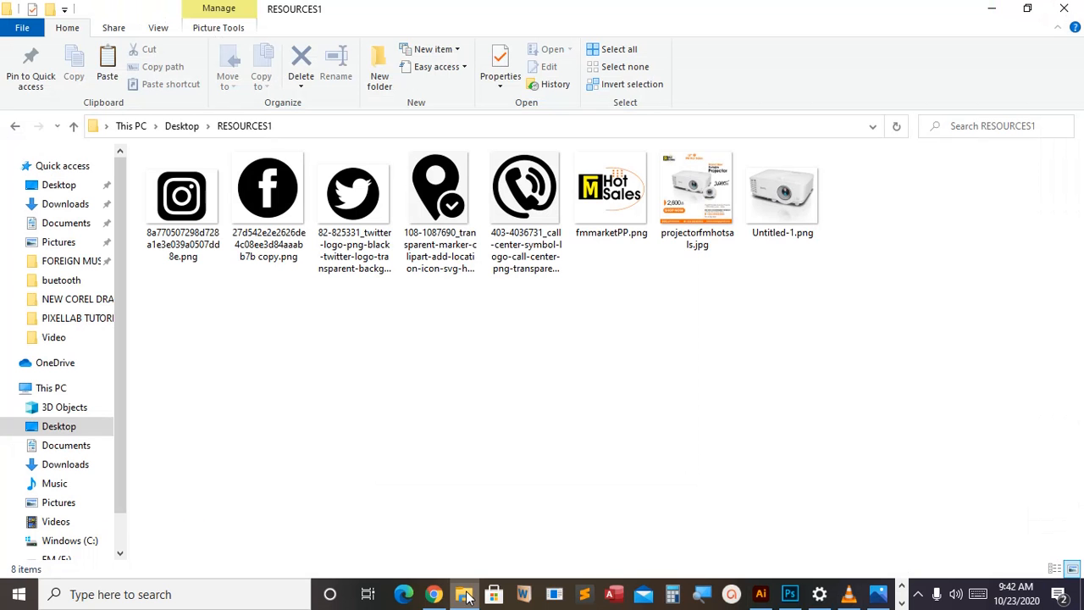
{"action": "left_click", "coordinate": [699, 202]}
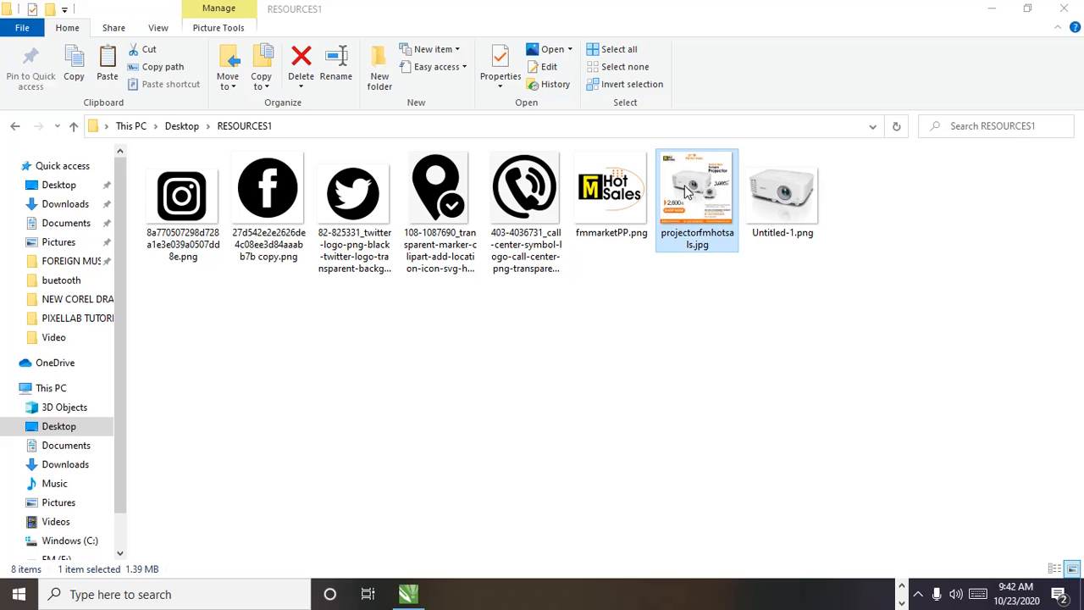
{"action": "left_click_drag", "start_coordinate": [688, 193], "coordinate": [245, 316]}
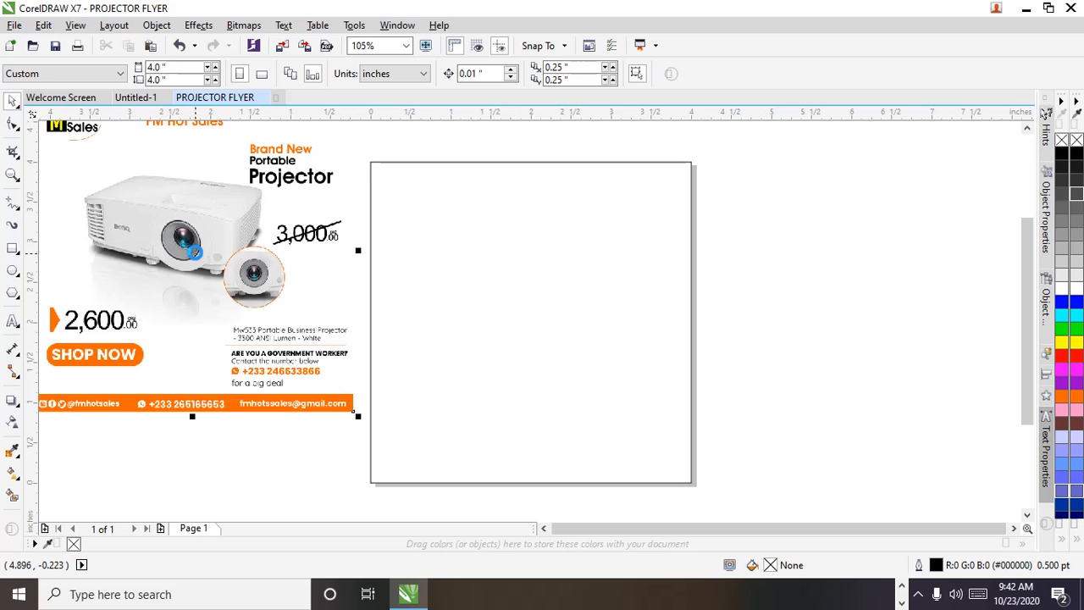
{"action": "left_click_drag", "start_coordinate": [211, 264], "coordinate": [274, 373]}
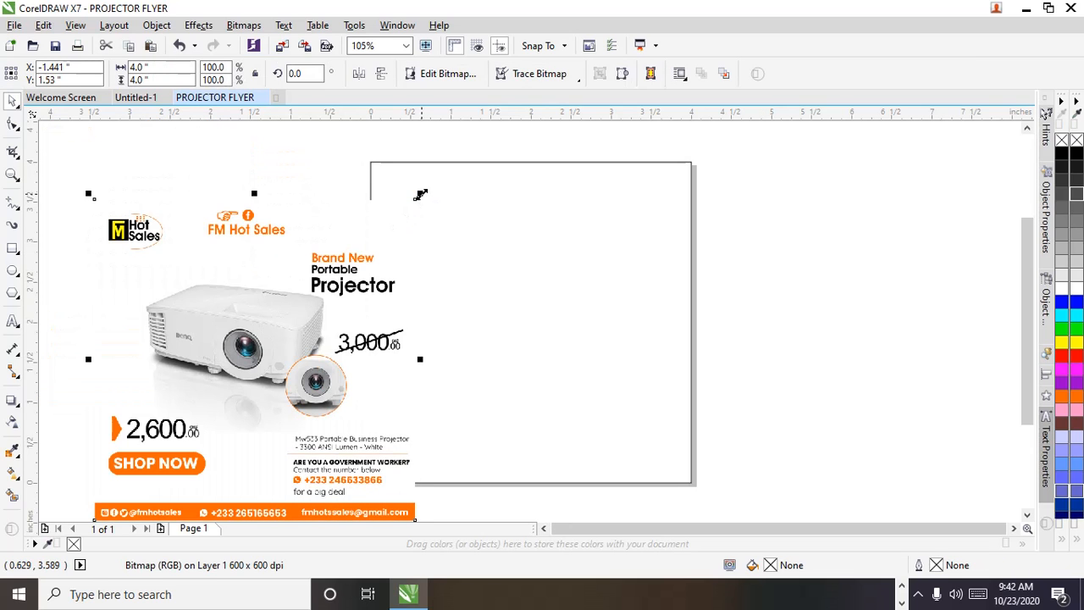
{"action": "left_click_drag", "start_coordinate": [421, 194], "coordinate": [282, 219]}
{"action": "left_click", "coordinate": [447, 398]}
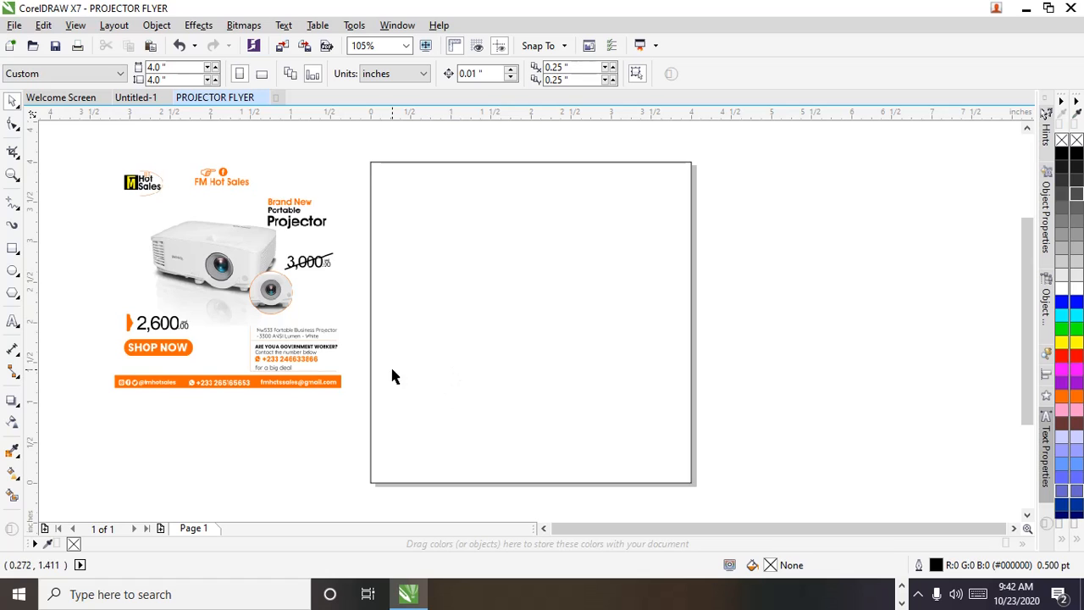
{"action": "left_click", "coordinate": [303, 385]}
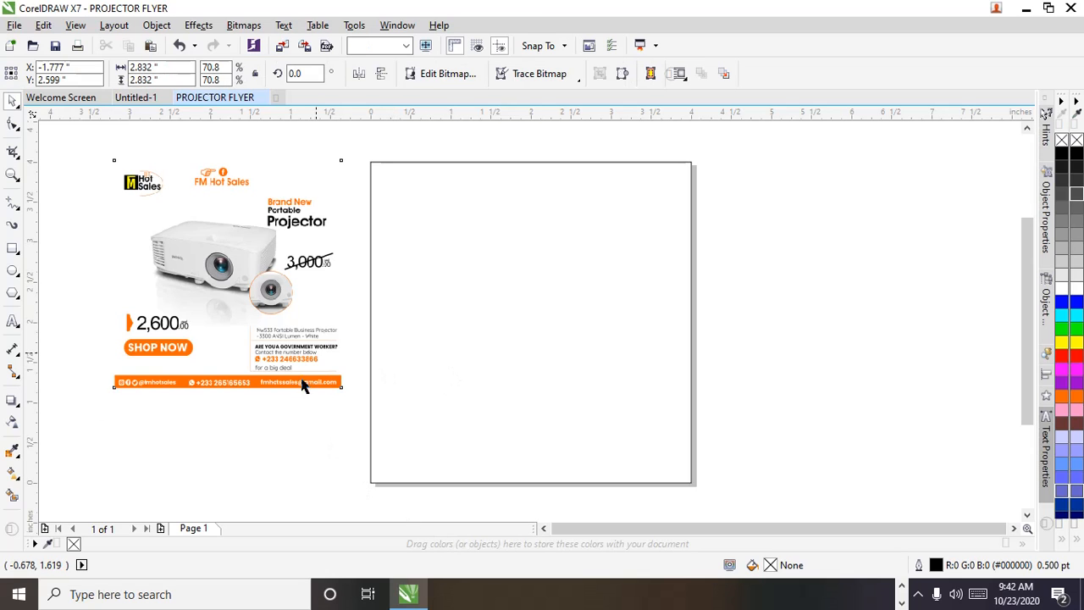
{"action": "left_click_drag", "start_coordinate": [303, 386], "coordinate": [282, 421]}
{"action": "left_click", "coordinate": [346, 479]}
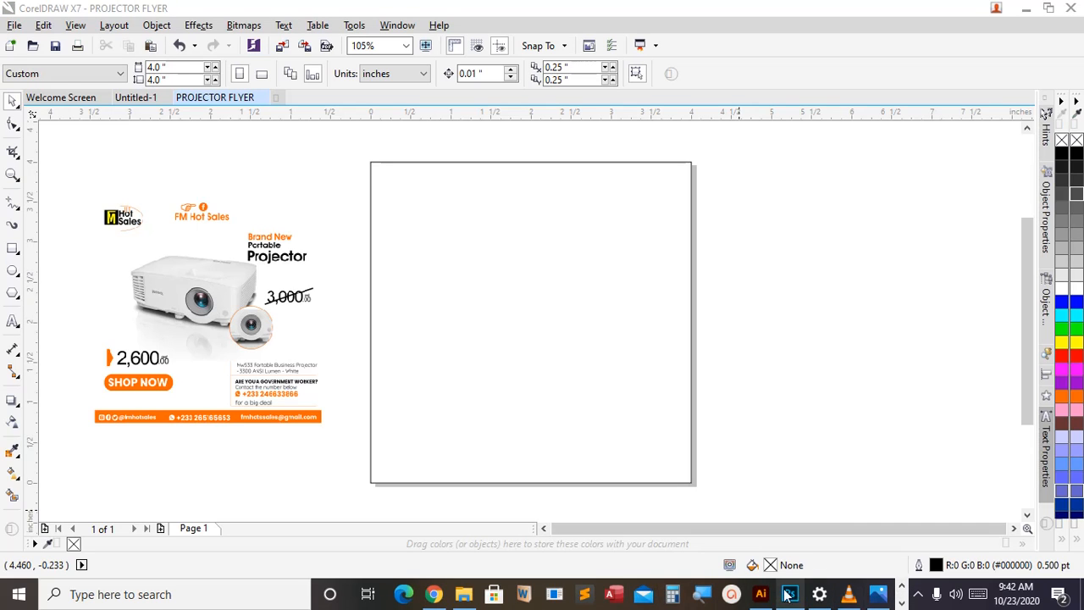
Step: Import the fmmarketPP.png logo, scale it to about 0.57 inch and place it in the page's upper-left corner
{"action": "left_click", "coordinate": [463, 594]}
{"action": "left_click", "coordinate": [682, 188]}
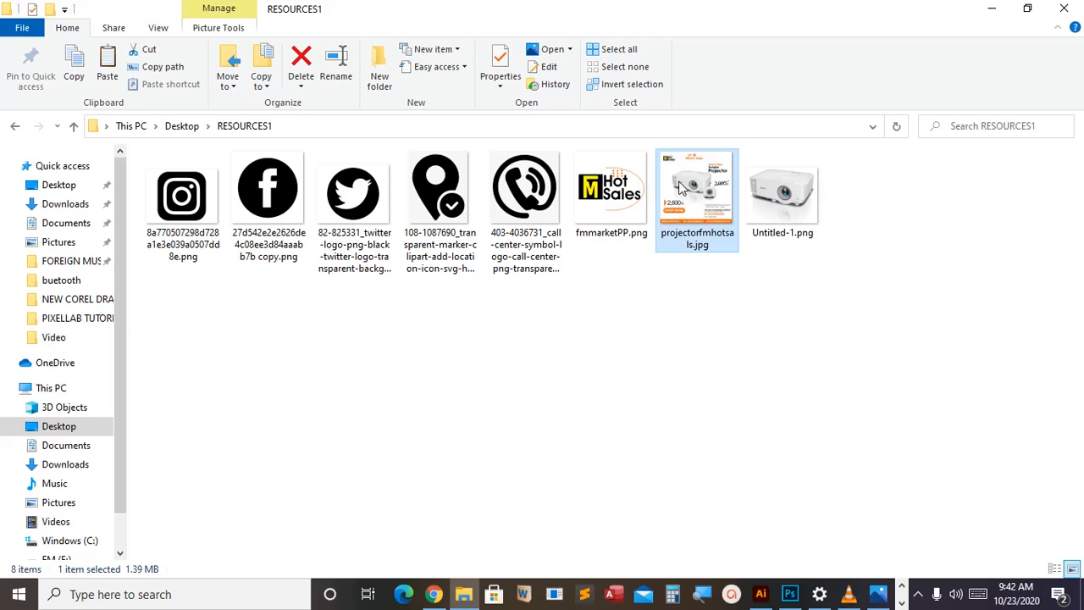
{"action": "left_click_drag", "start_coordinate": [610, 188], "coordinate": [611, 188]}
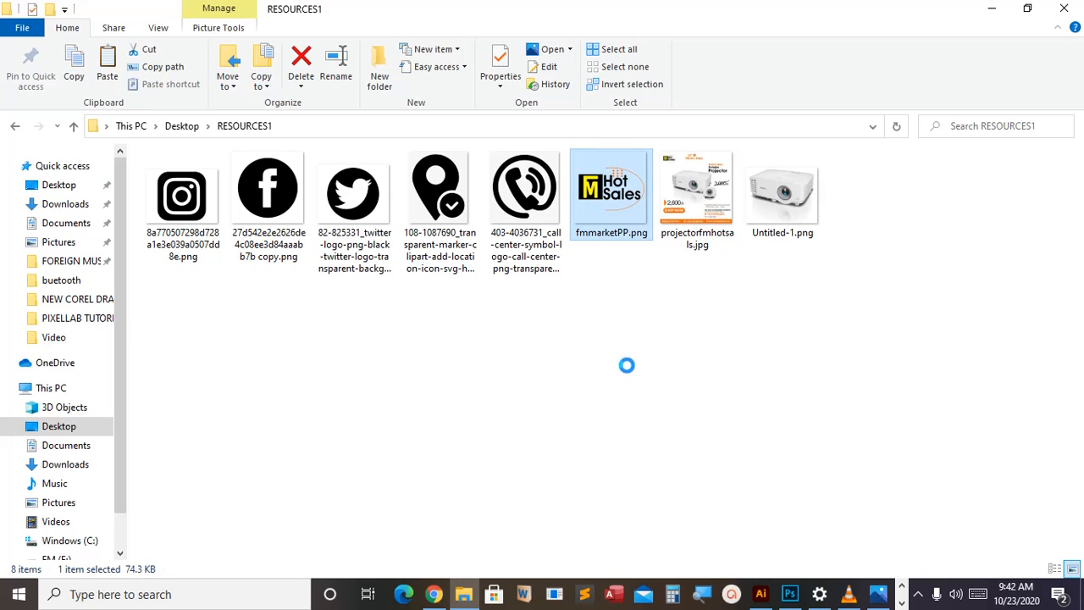
{"action": "left_click_drag", "start_coordinate": [704, 415], "coordinate": [883, 555]}
{"action": "left_click_drag", "start_coordinate": [900, 603], "coordinate": [314, 251]}
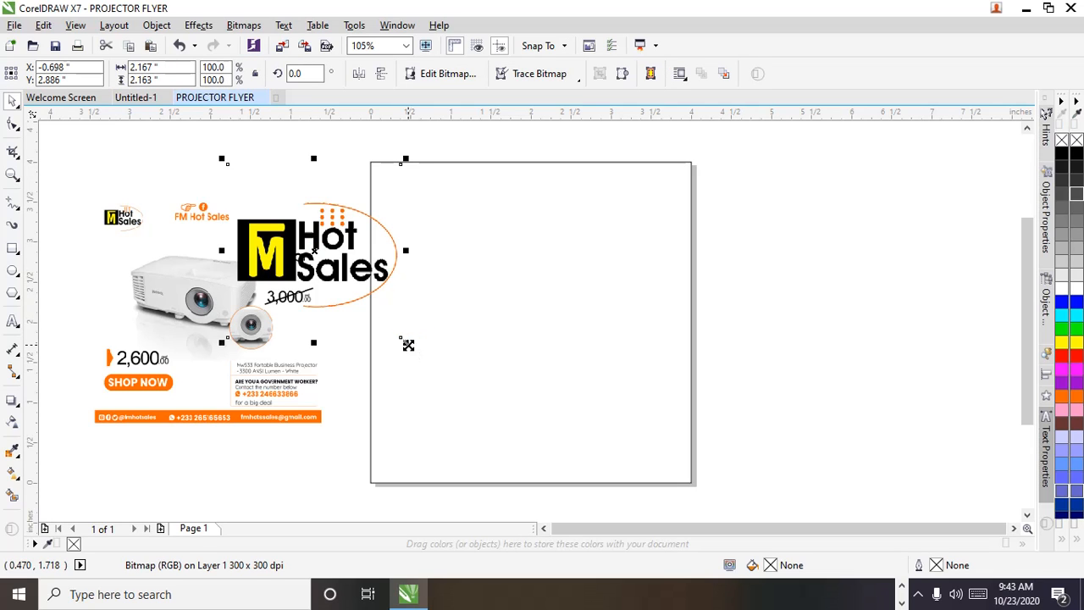
{"action": "left_click_drag", "start_coordinate": [408, 345], "coordinate": [339, 296]}
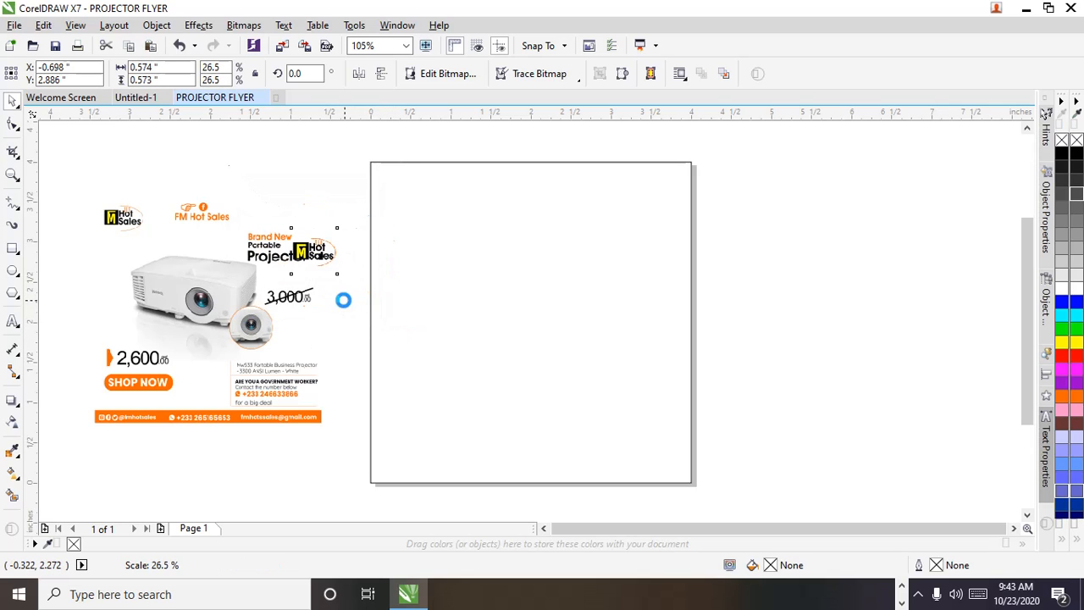
{"action": "left_click_drag", "start_coordinate": [325, 259], "coordinate": [413, 202]}
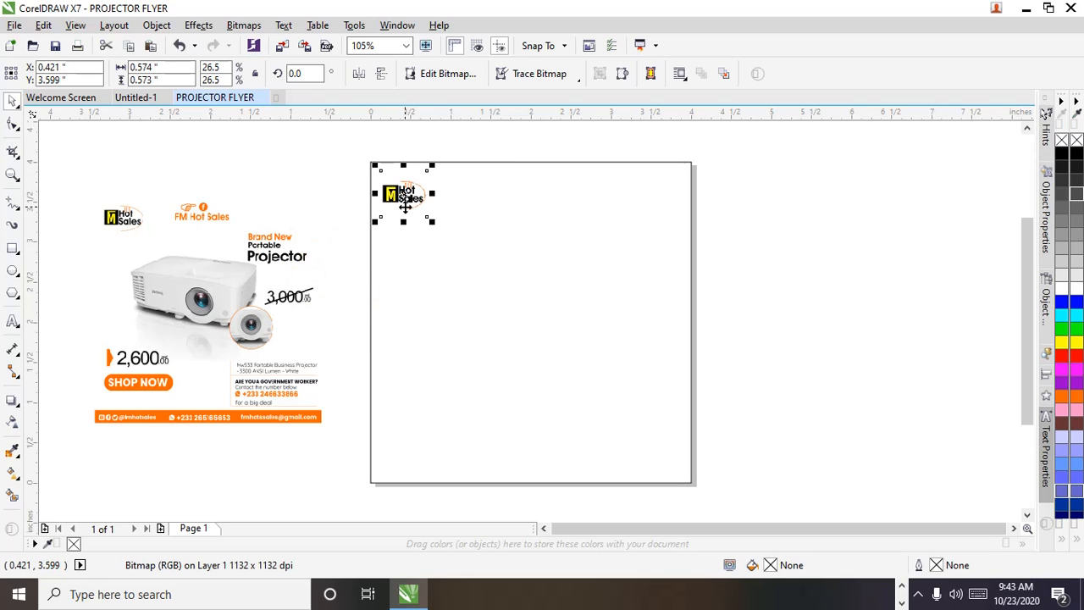
Step: Shift the Hot Sales logo slightly inward from the page's left edge
{"action": "left_click", "coordinate": [407, 45]}
{"action": "left_click", "coordinate": [395, 108]}
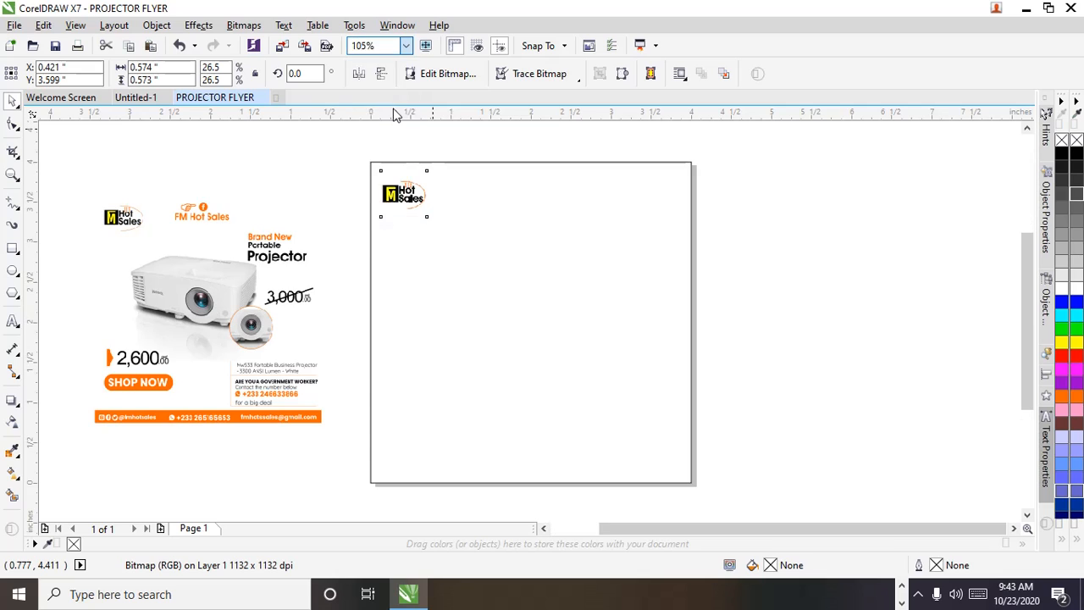
{"action": "mouse_move", "coordinate": [411, 200]}
{"action": "left_mouse_down"}
{"action": "mouse_move", "coordinate": [384, 170]}
{"action": "mouse_move", "coordinate": [415, 190]}
{"action": "left_mouse_up"}
{"action": "left_click", "coordinate": [323, 196]}
{"action": "left_click", "coordinate": [309, 175]}
{"action": "left_click", "coordinate": [311, 223]}
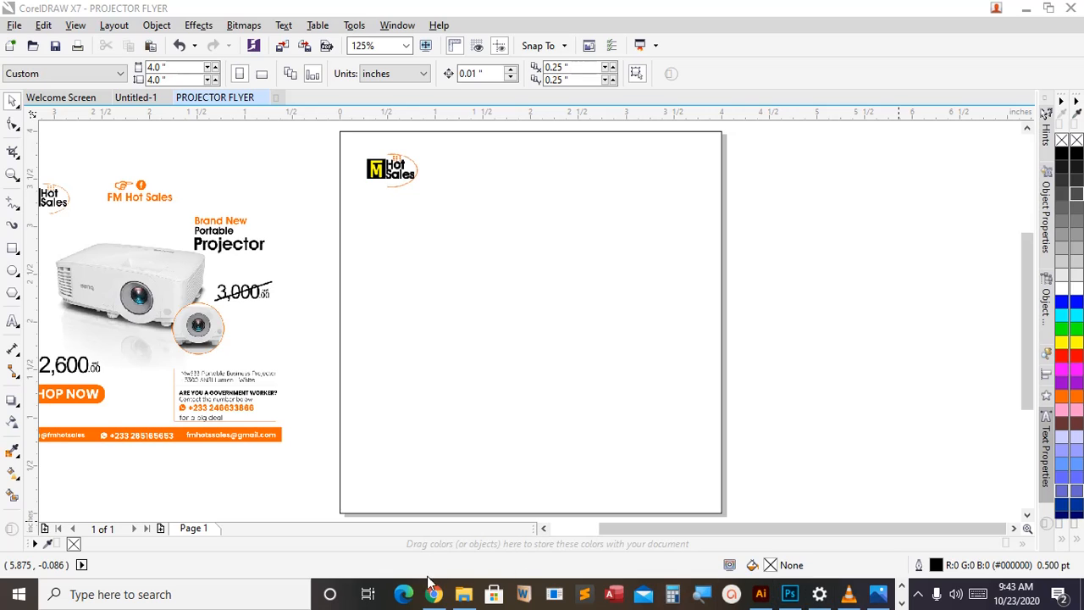
Step: Import the projector image Untitled-1.png from the RESOURCES1 folder onto the middle of the page
{"action": "left_click", "coordinate": [463, 595]}
{"action": "double_click", "coordinate": [780, 194]}
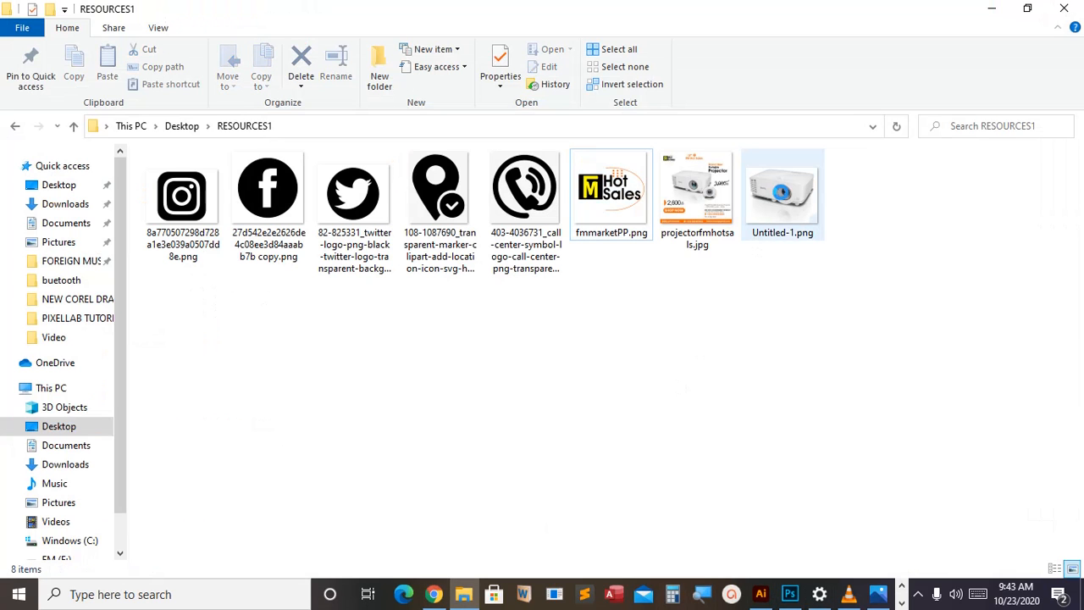
{"action": "left_click_drag", "start_coordinate": [781, 348], "coordinate": [776, 419]}
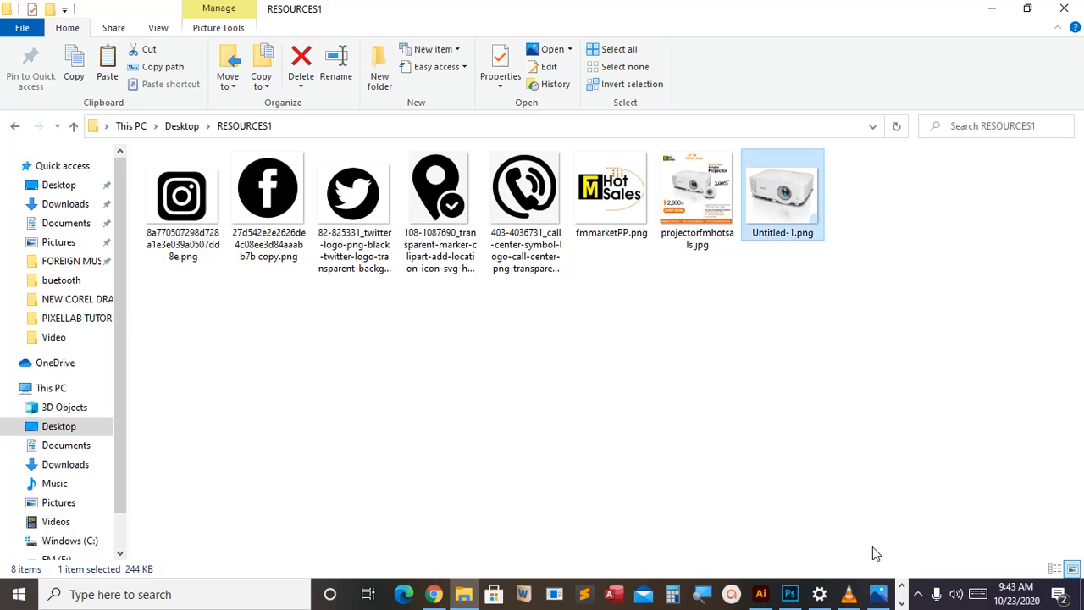
{"action": "left_click", "coordinate": [902, 603]}
{"action": "left_click_drag", "start_coordinate": [801, 195], "coordinate": [507, 315]}
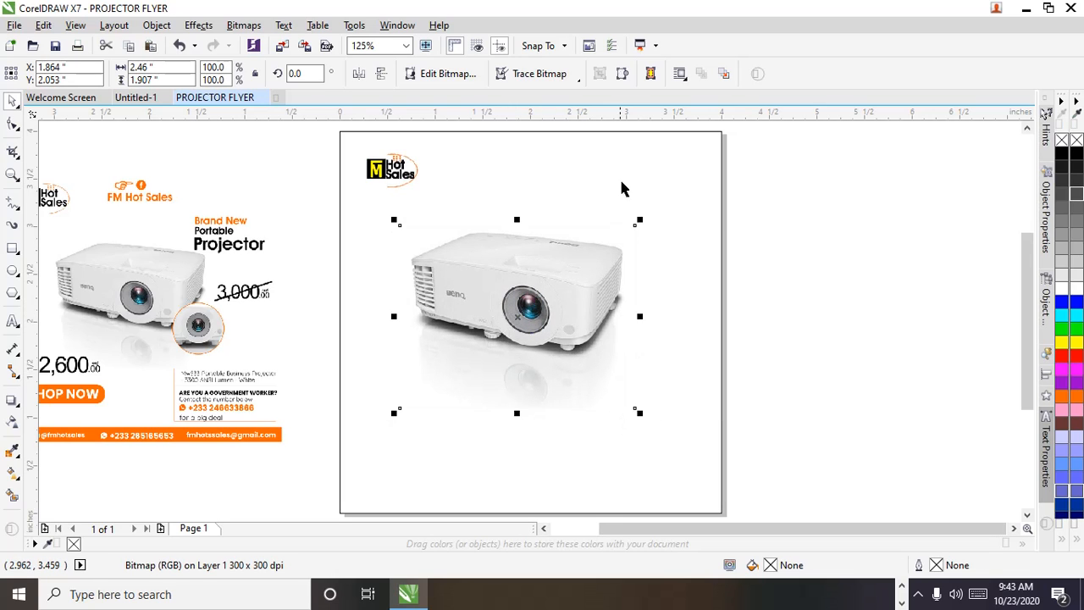
Step: Adjust the projector image's size and position so it sits slightly left of the page's center, matching the reference flyer
{"action": "left_click_drag", "start_coordinate": [639, 221], "coordinate": [635, 226]}
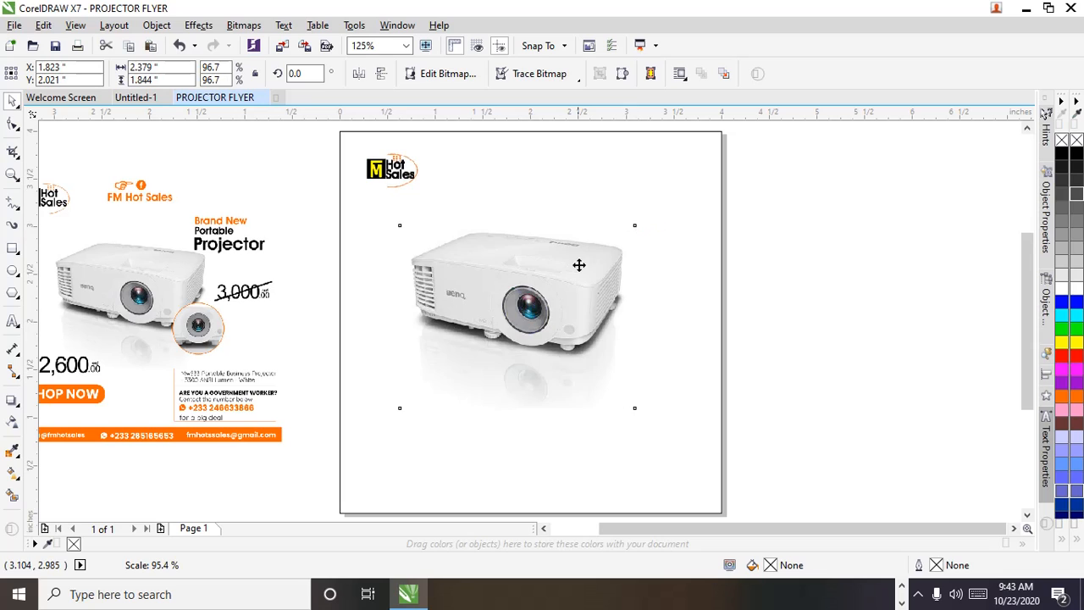
{"action": "left_click_drag", "start_coordinate": [563, 270], "coordinate": [556, 272]}
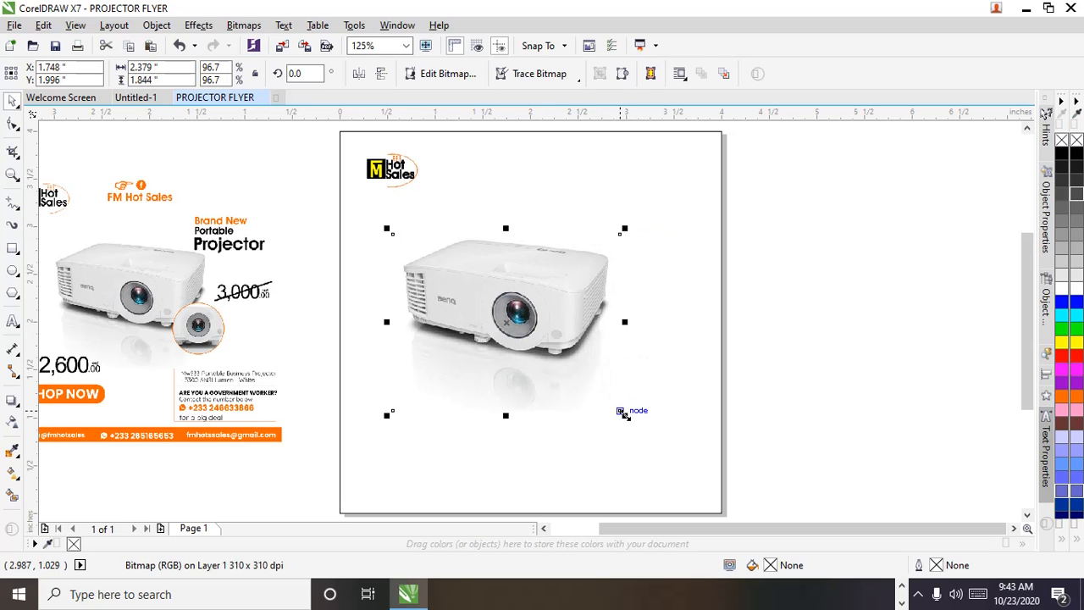
{"action": "left_click_drag", "start_coordinate": [625, 414], "coordinate": [633, 425]}
{"action": "left_click_drag", "start_coordinate": [559, 322], "coordinate": [558, 320]}
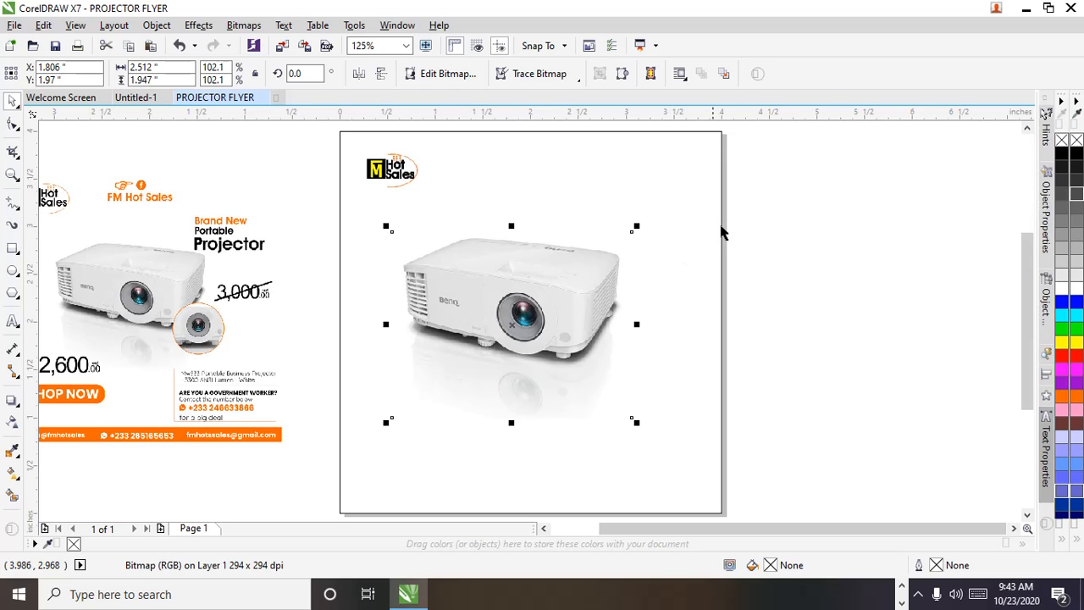
{"action": "left_click_drag", "start_coordinate": [601, 429], "coordinate": [629, 412]}
{"action": "left_click", "coordinate": [334, 310]}
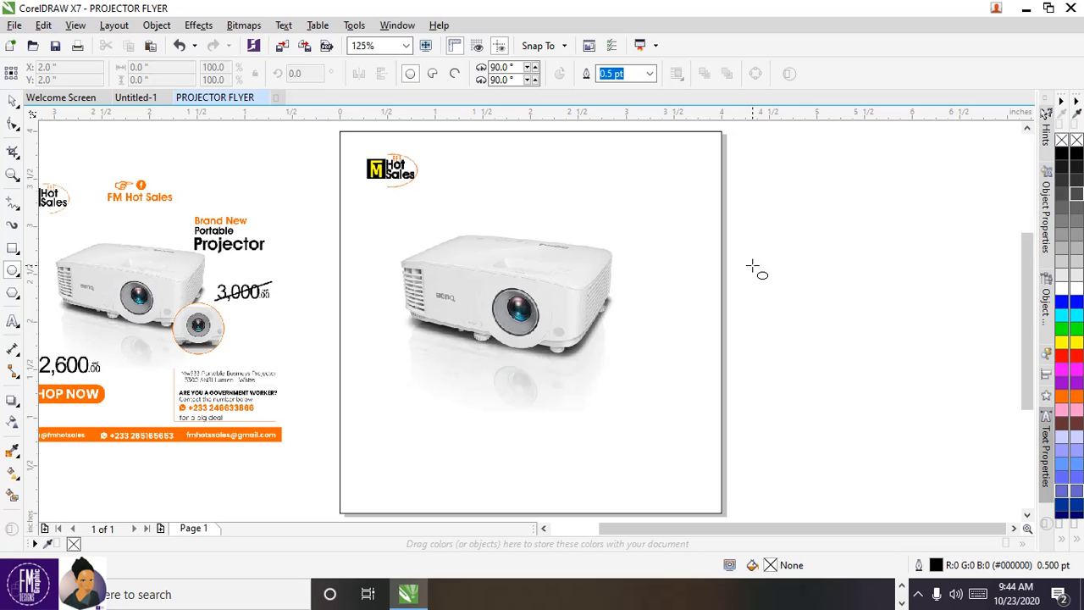
Step: Draw a circle about 0.69 inch wide, move it over the projector's lower-right corner and shrink it to about 0.61 inch
{"action": "mouse_move", "coordinate": [752, 266]}
{"action": "left_mouse_down"}
{"action": "mouse_move", "coordinate": [784, 315]}
{"action": "mouse_move", "coordinate": [792, 397]}
{"action": "mouse_move", "coordinate": [794, 334]}
{"action": "left_mouse_up"}
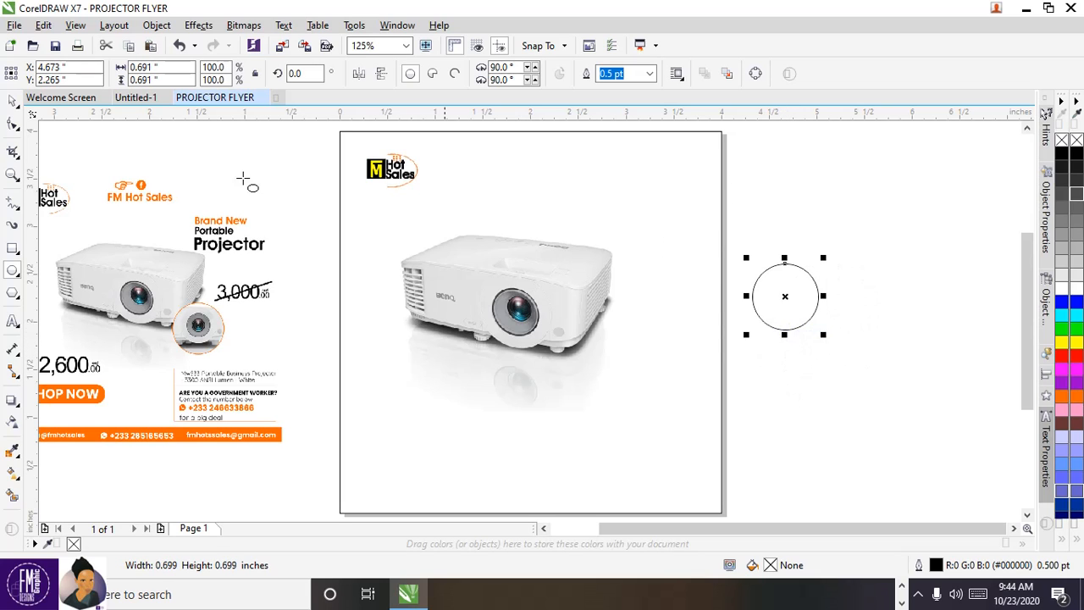
{"action": "left_click", "coordinate": [13, 102]}
{"action": "left_click_drag", "start_coordinate": [788, 298], "coordinate": [601, 349]}
{"action": "left_click_drag", "start_coordinate": [636, 386], "coordinate": [630, 378]}
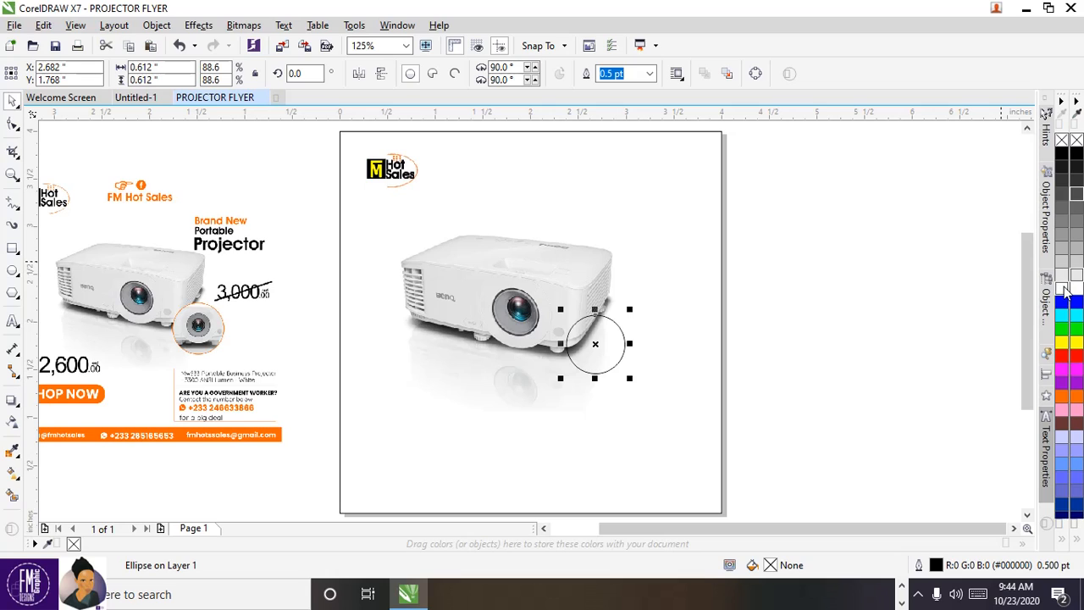
Step: Fill the circle with white and give it an orange outline 1.0 pt wide
{"action": "left_click", "coordinate": [1062, 285]}
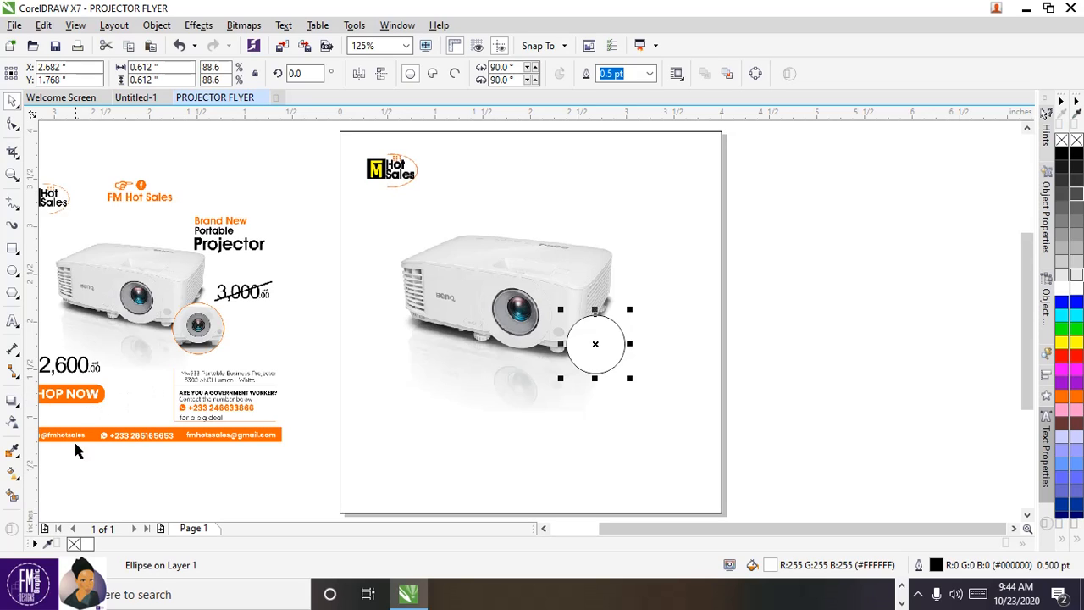
{"action": "right_click", "coordinate": [1063, 403]}
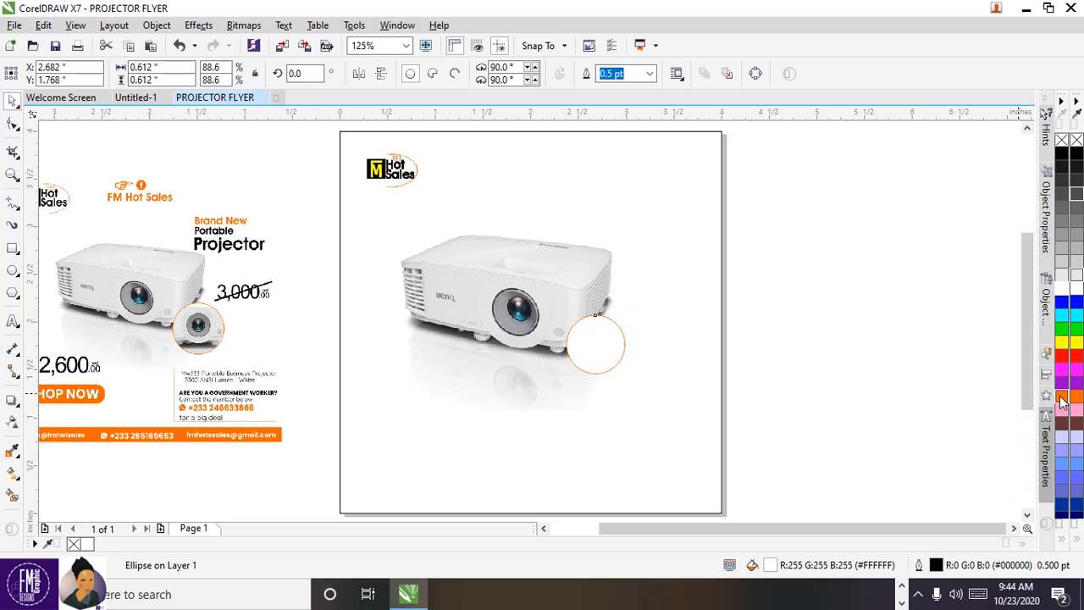
{"action": "left_click", "coordinate": [649, 74]}
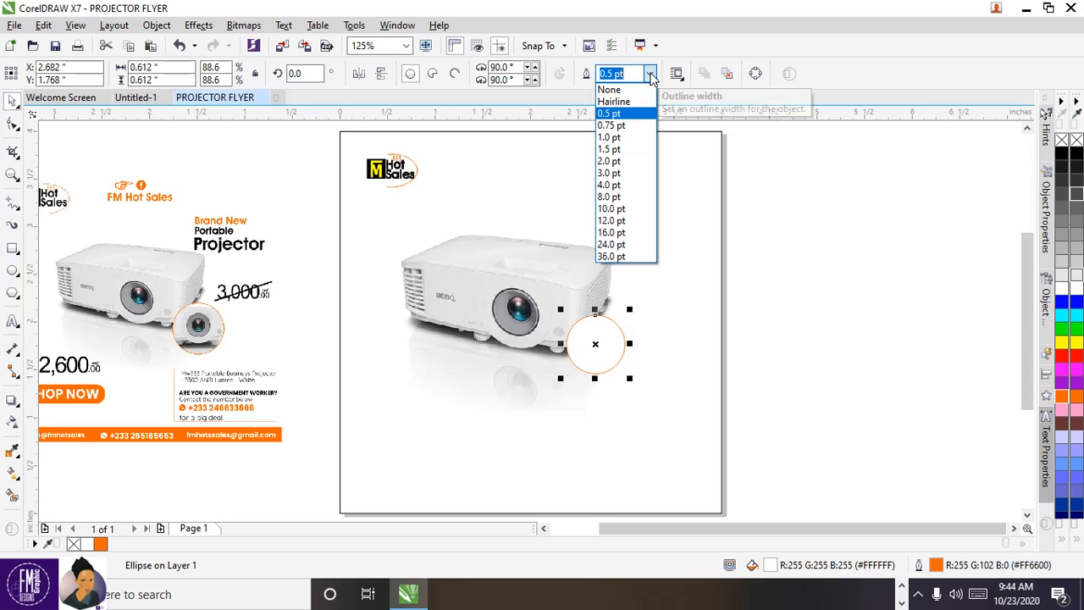
{"action": "left_click", "coordinate": [610, 161]}
{"action": "left_click", "coordinate": [650, 73]}
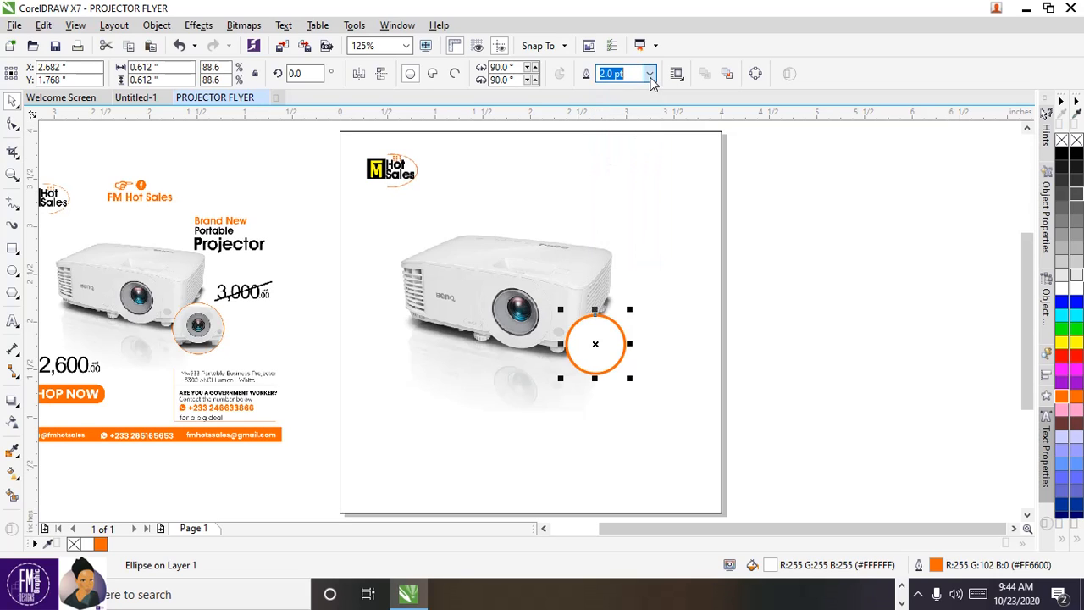
{"action": "left_click", "coordinate": [617, 140]}
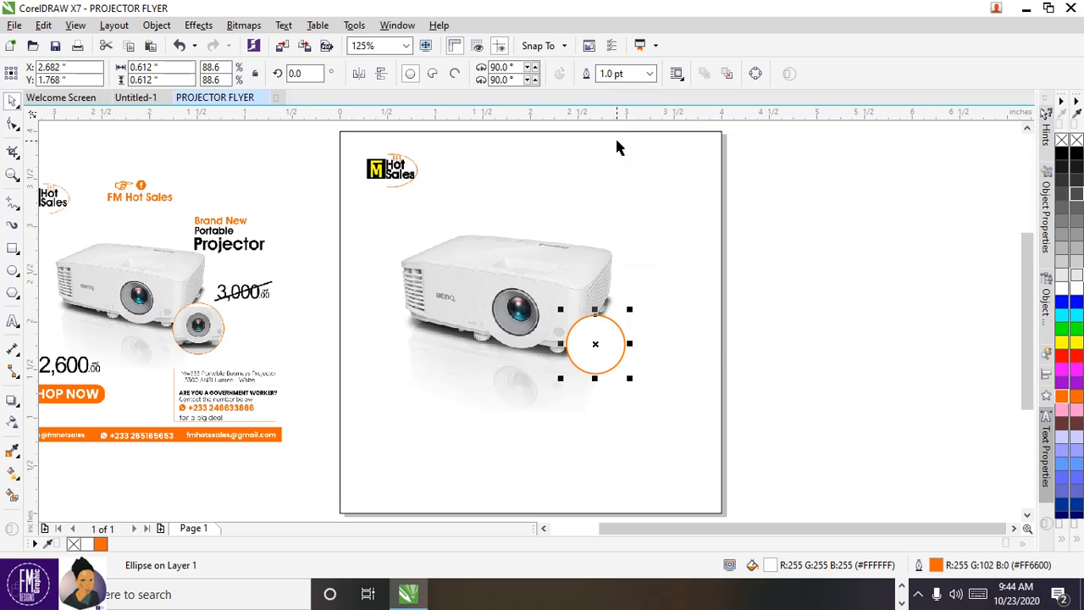
{"action": "left_click", "coordinate": [749, 325]}
Step: Duplicate the projector image, scale the copy to about 0.74 inch wide and place it just left of the orange-outlined circle
{"action": "left_click", "coordinate": [469, 299]}
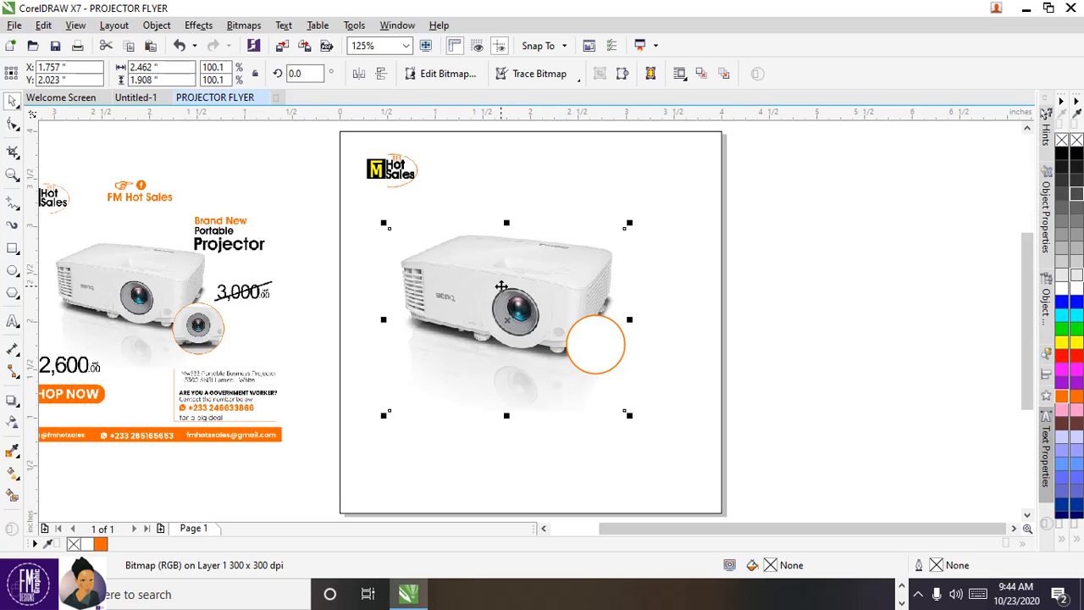
{"action": "key", "text": "ctrl+d"}
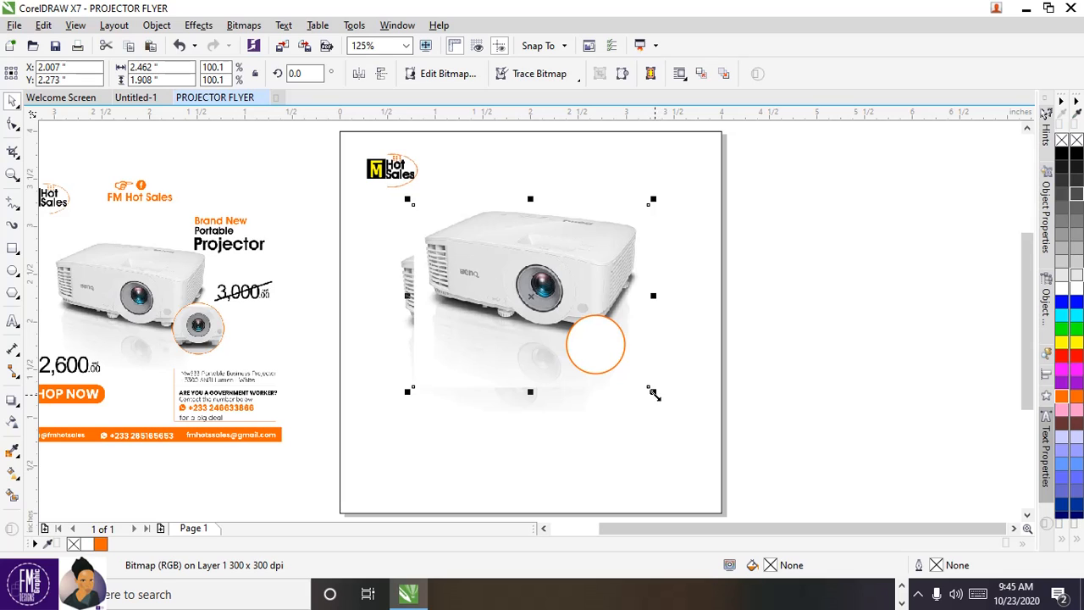
{"action": "left_click_drag", "start_coordinate": [653, 393], "coordinate": [678, 337]}
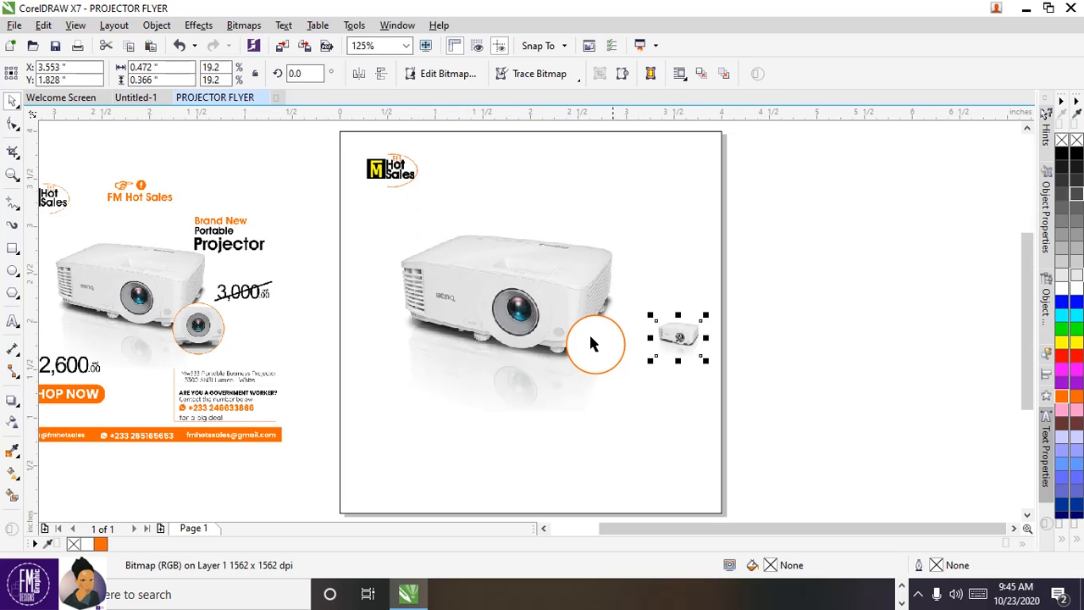
{"action": "scroll", "coordinate": [590, 337], "scroll_direction": "up", "scroll_amount": 1}
{"action": "scroll", "coordinate": [703, 375], "scroll_direction": "up", "scroll_amount": 2}
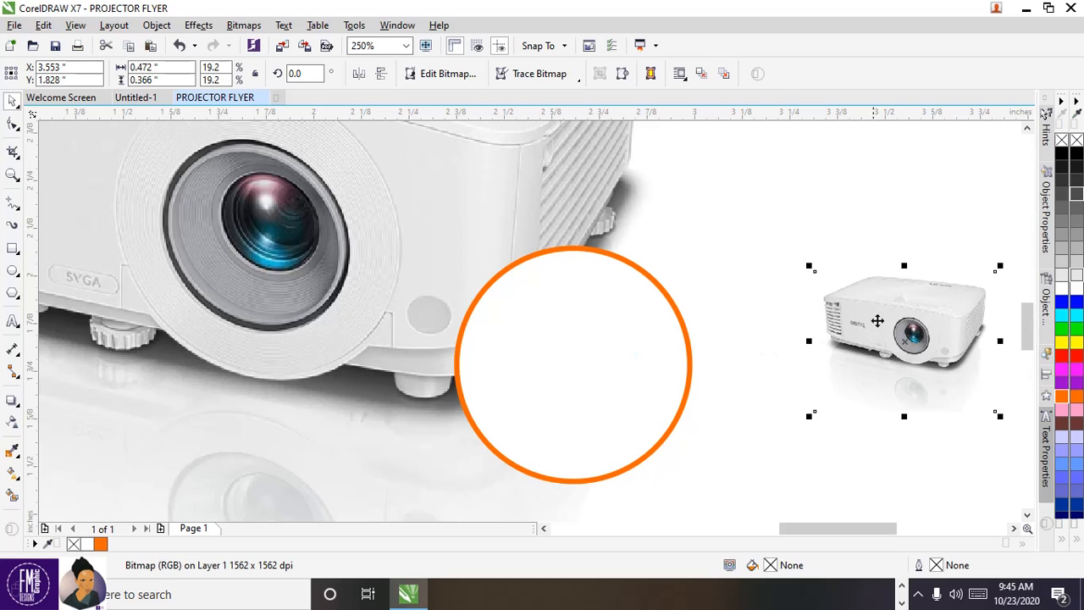
{"action": "left_click_drag", "start_coordinate": [841, 307], "coordinate": [230, 230]}
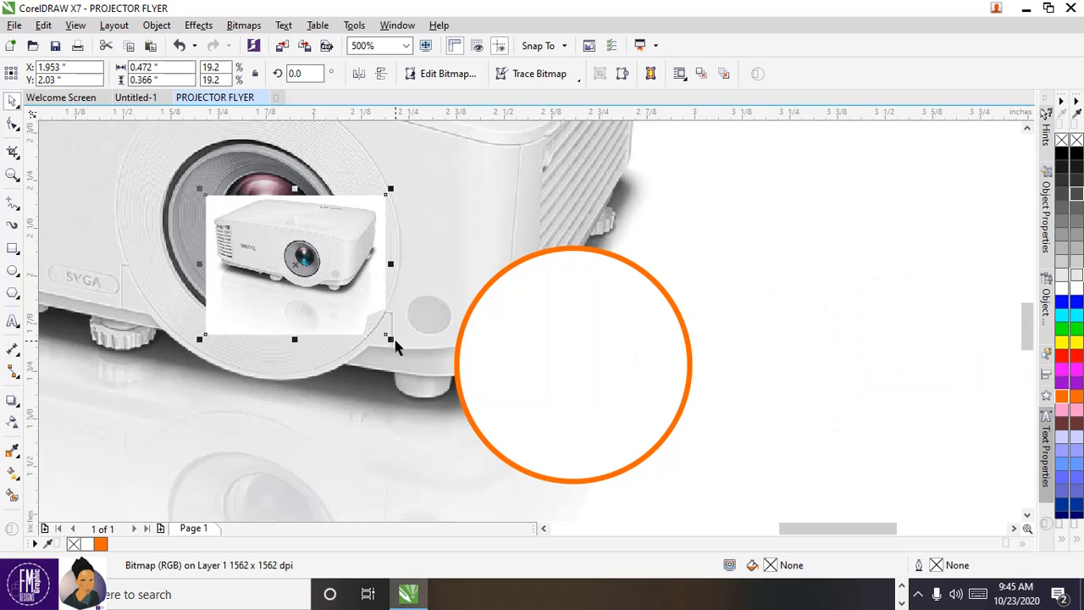
{"action": "left_click_drag", "start_coordinate": [391, 340], "coordinate": [486, 464]}
{"action": "left_click_drag", "start_coordinate": [360, 287], "coordinate": [293, 365]}
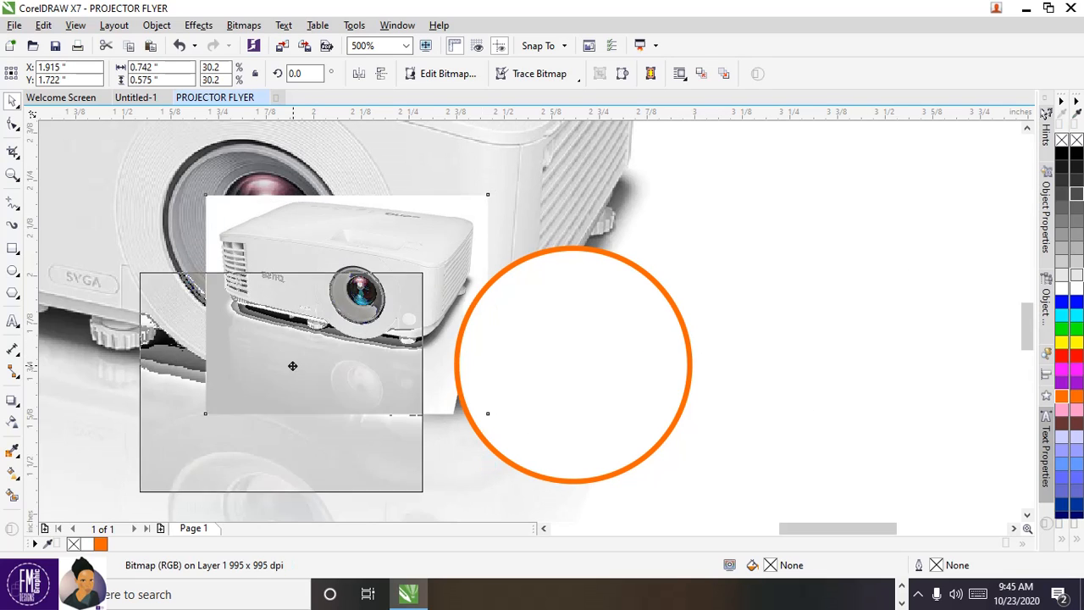
Step: PowerClip the small projector copy inside the orange-outlined circle
{"action": "right_click", "coordinate": [302, 364]}
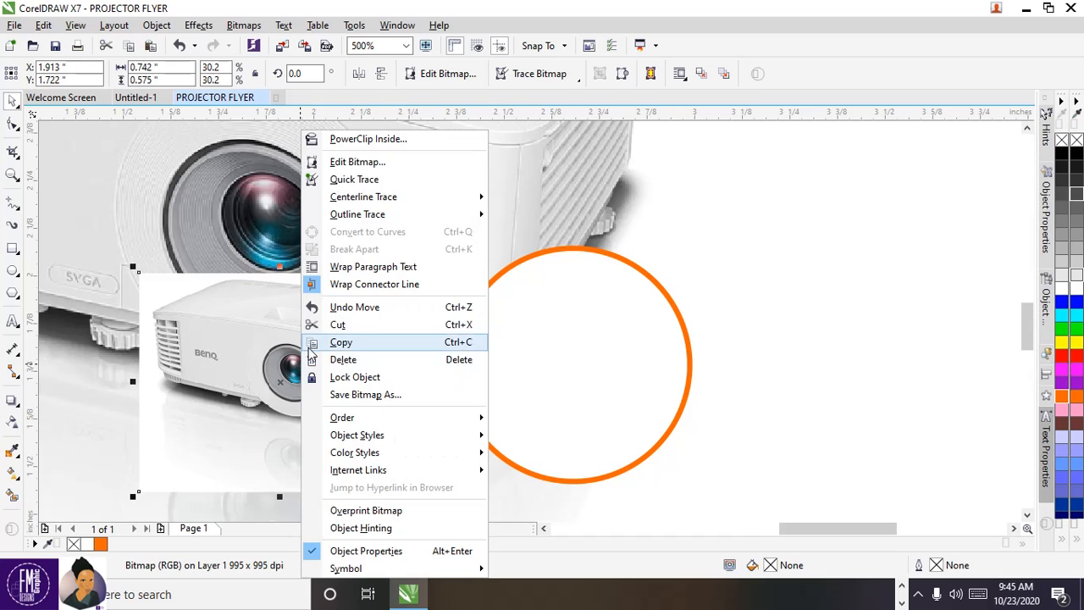
{"action": "left_click", "coordinate": [339, 141]}
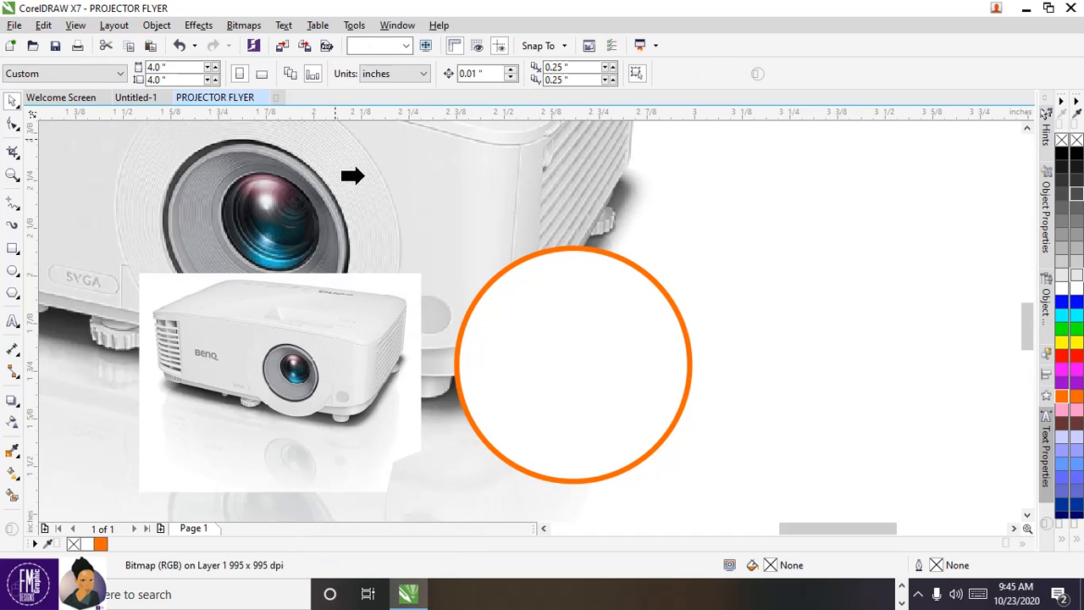
{"action": "left_click", "coordinate": [516, 364]}
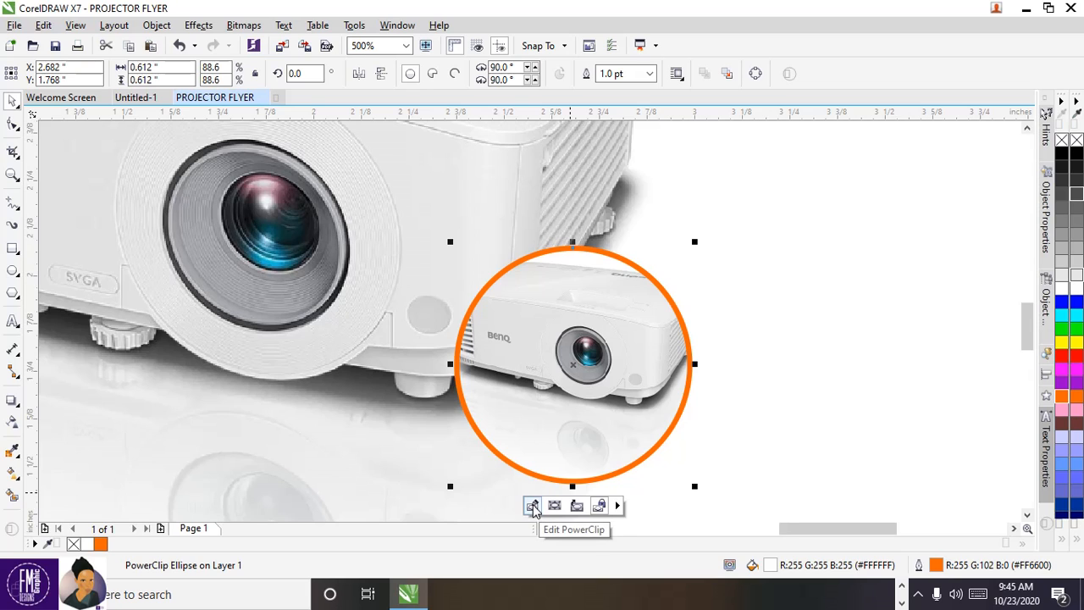
Step: Edit the circle's PowerClip contents, enlarging the projector to about 1.23 inches wide and centering its lens in the circle
{"action": "left_click", "coordinate": [532, 507]}
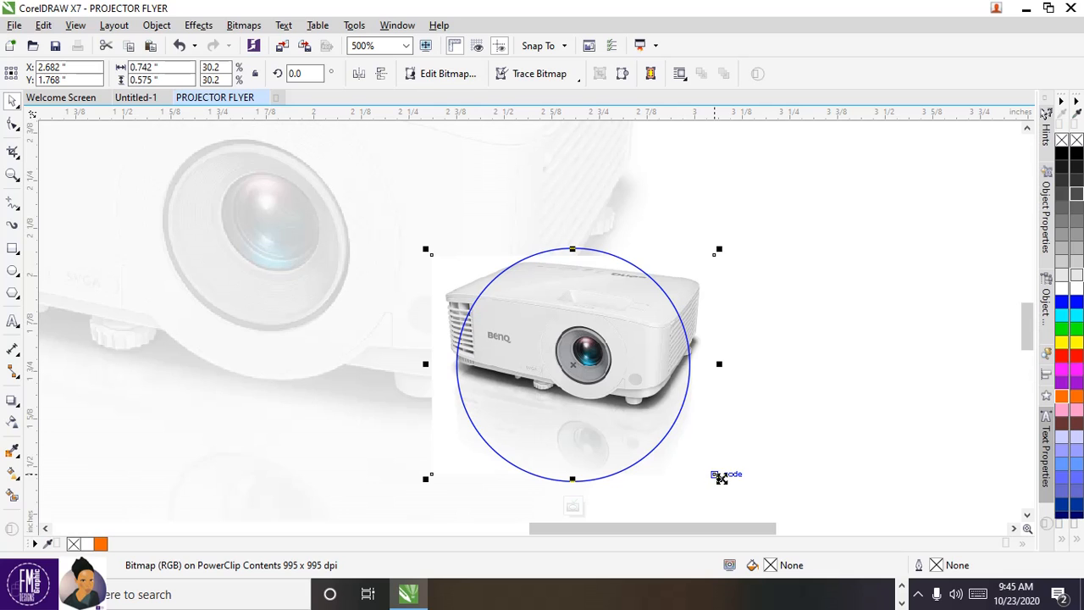
{"action": "left_click_drag", "start_coordinate": [719, 478], "coordinate": [775, 509]}
{"action": "left_click_drag", "start_coordinate": [586, 311], "coordinate": [571, 329]}
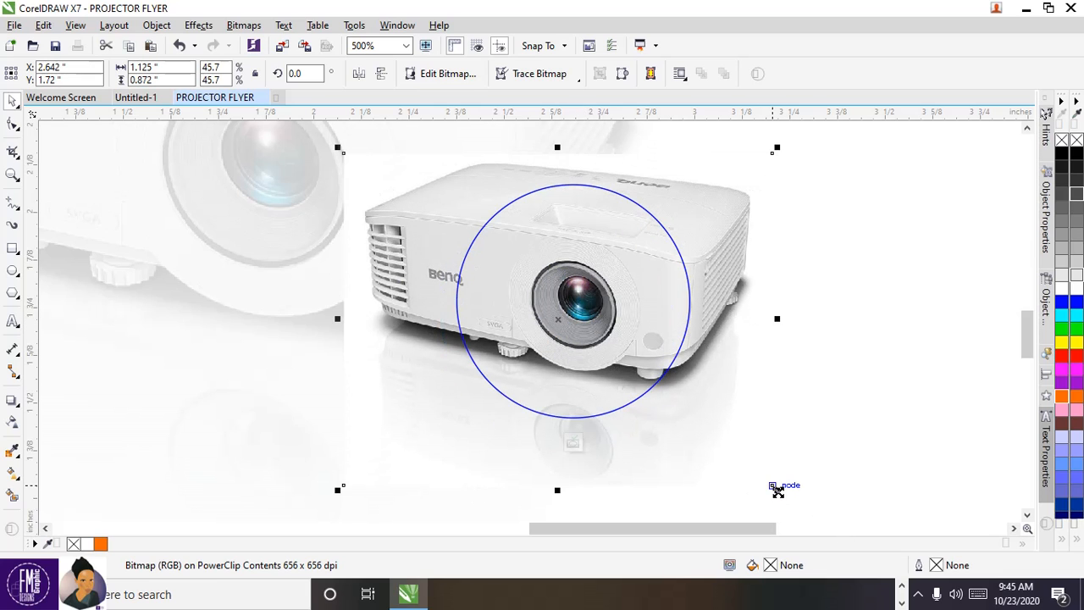
{"action": "left_click_drag", "start_coordinate": [778, 491], "coordinate": [796, 505]}
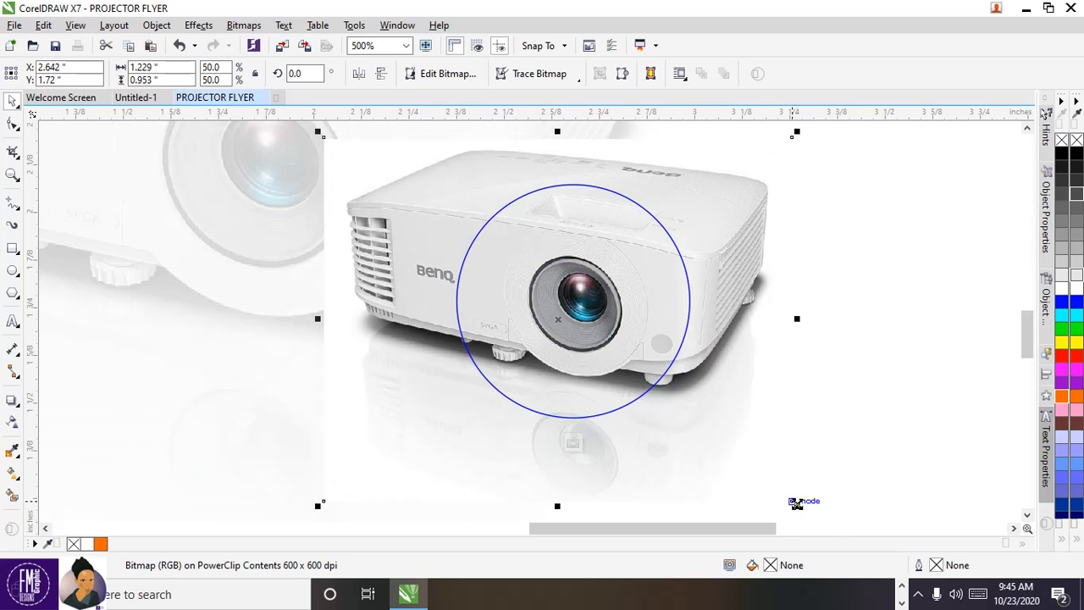
{"action": "scroll", "coordinate": [801, 507], "scroll_direction": "down", "scroll_amount": 2}
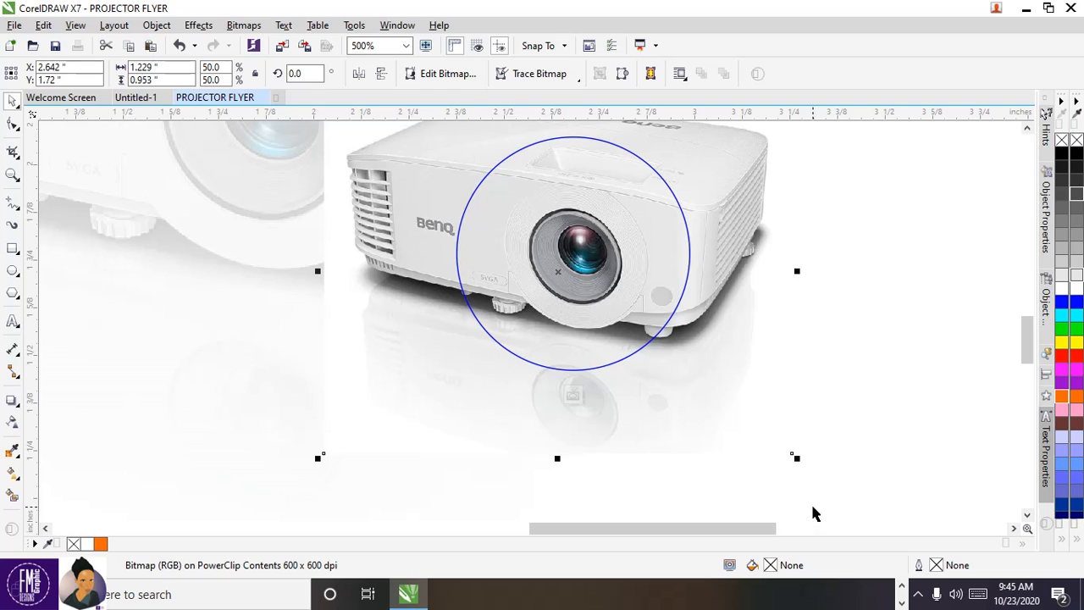
{"action": "left_click", "coordinate": [573, 396]}
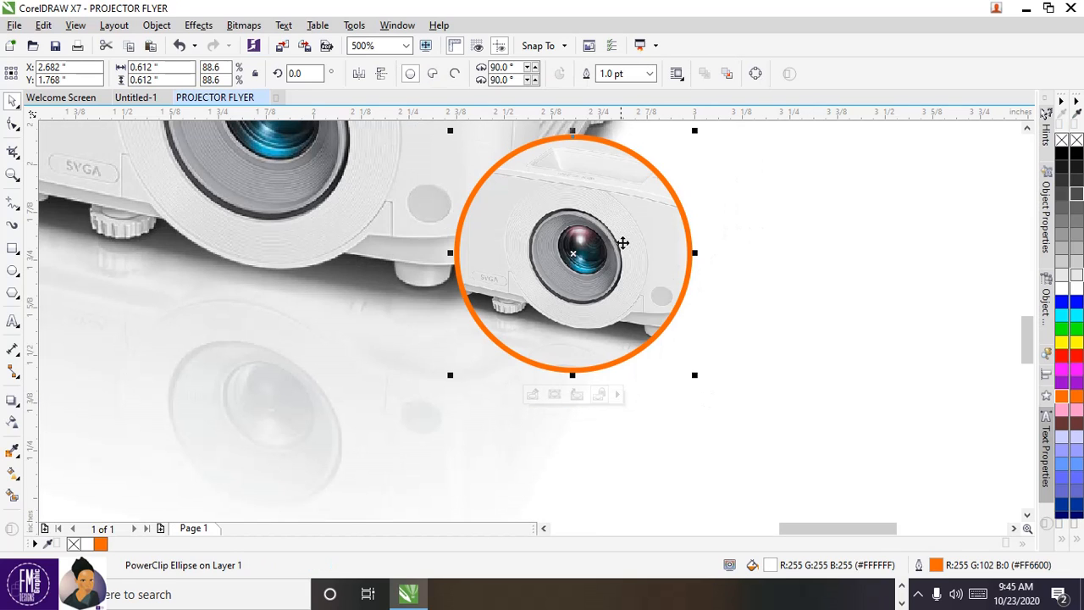
Step: Reduce the circle's outline width to 0.75 pt
{"action": "left_click", "coordinate": [650, 73]}
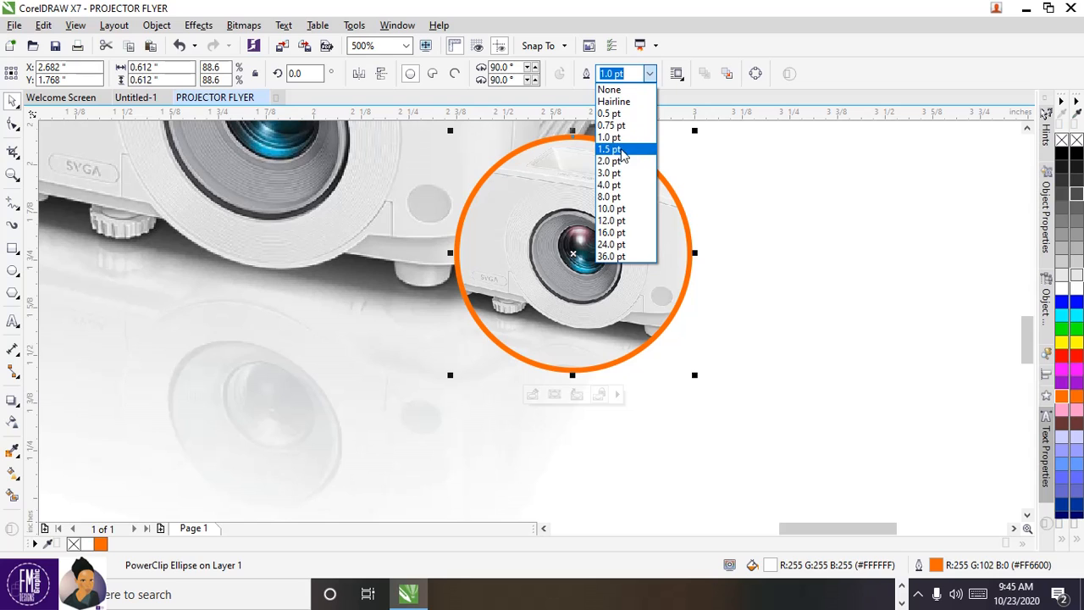
{"action": "left_click", "coordinate": [623, 127]}
{"action": "left_click", "coordinate": [713, 240]}
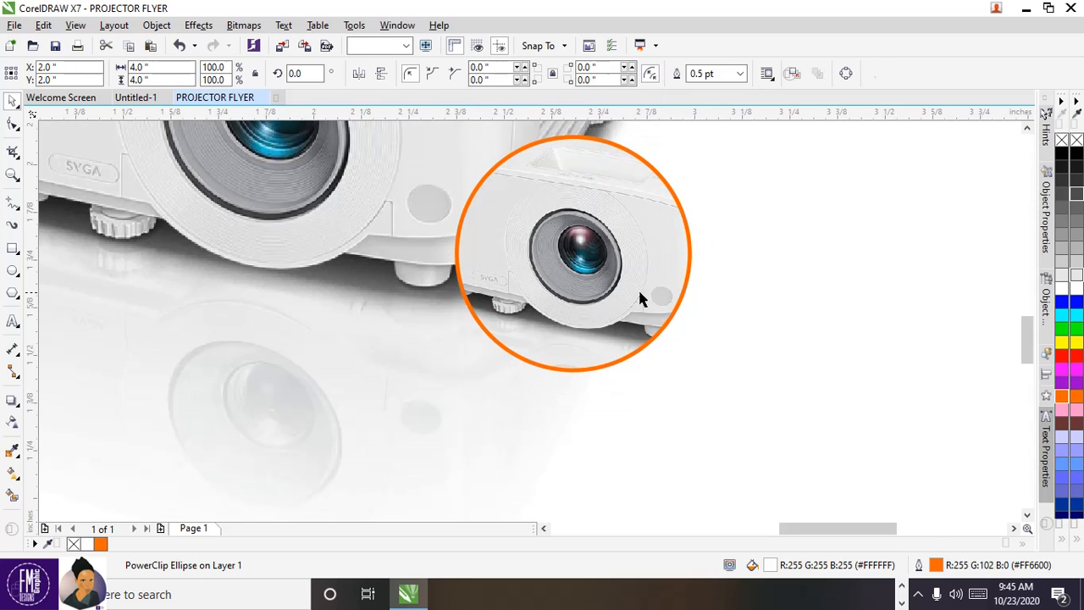
{"action": "scroll", "coordinate": [638, 287], "scroll_direction": "down", "scroll_amount": 2}
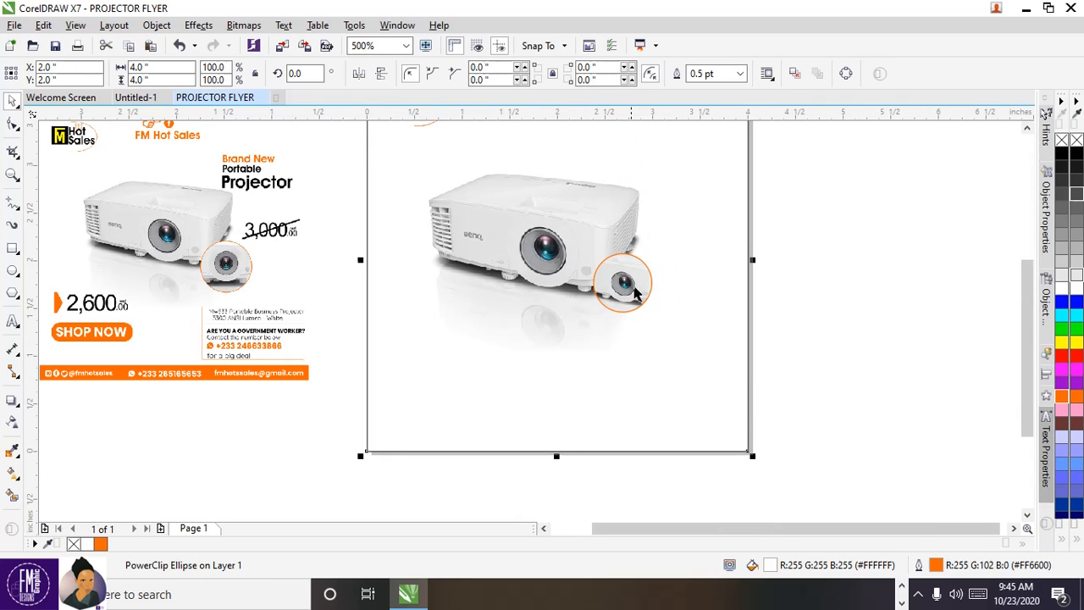
{"action": "left_click", "coordinate": [407, 46]}
{"action": "left_click", "coordinate": [379, 116]}
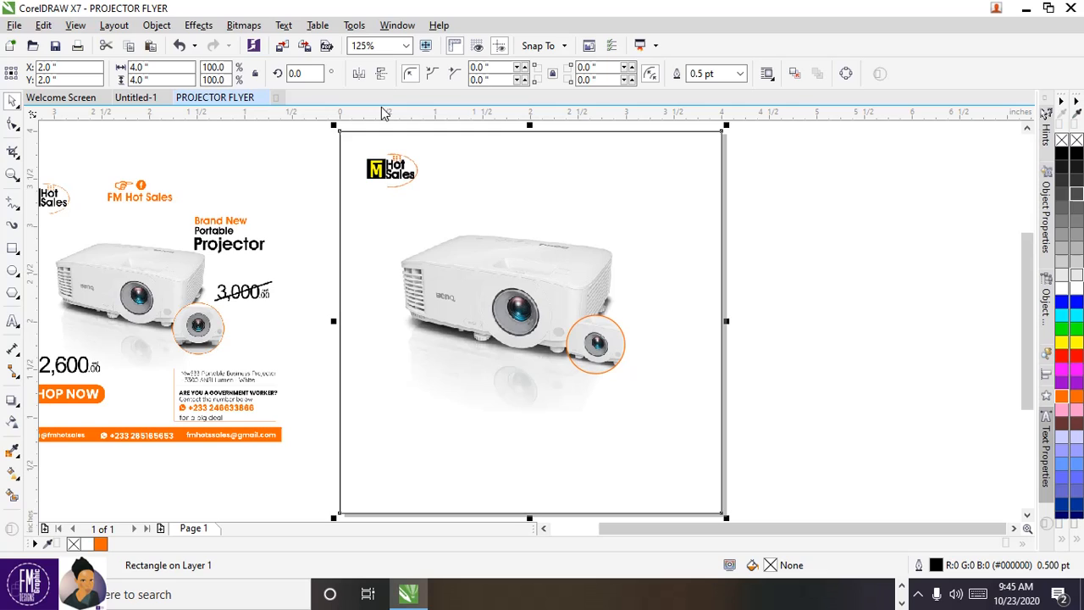
{"action": "left_click", "coordinate": [782, 225]}
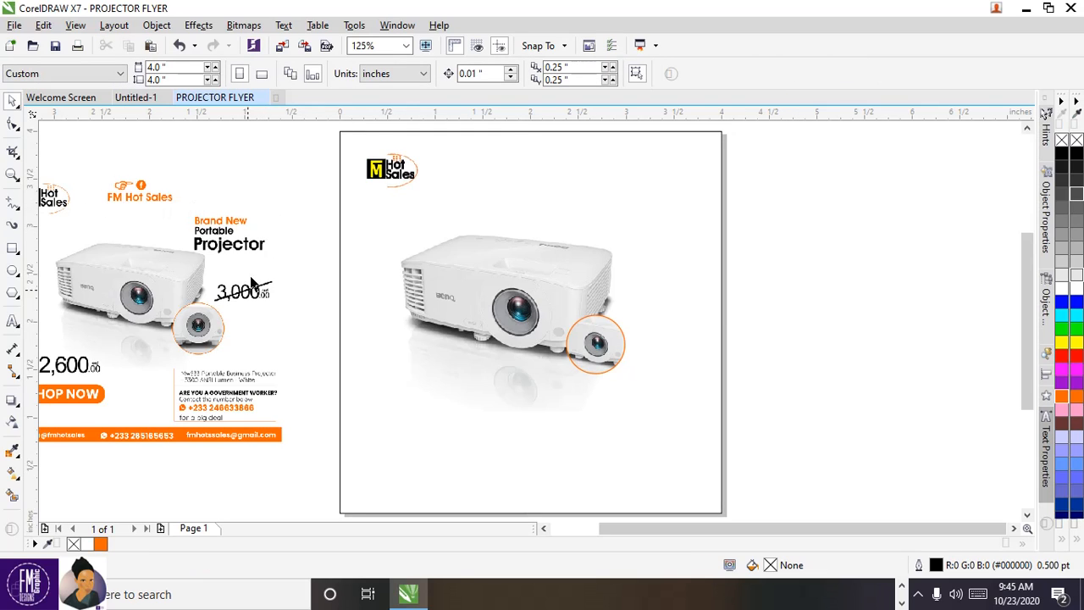
Step: Copy the "FM Hot Sales" heading with its hand and Facebook icons from Untitled-1 into the PROJECTOR FLYER document
{"action": "left_click", "coordinate": [149, 97]}
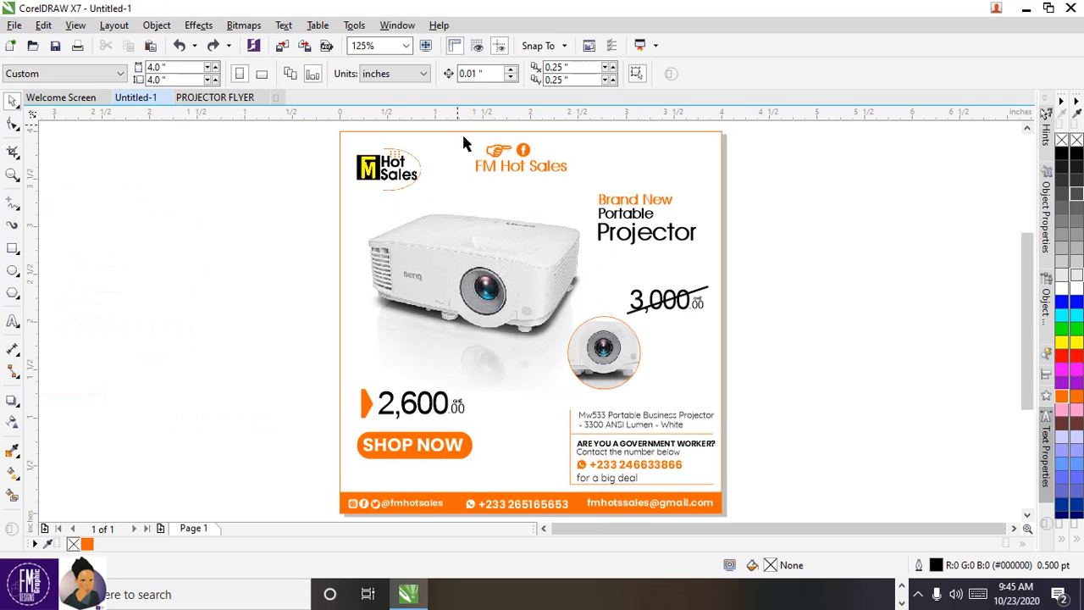
{"action": "left_click_drag", "start_coordinate": [463, 142], "coordinate": [602, 202]}
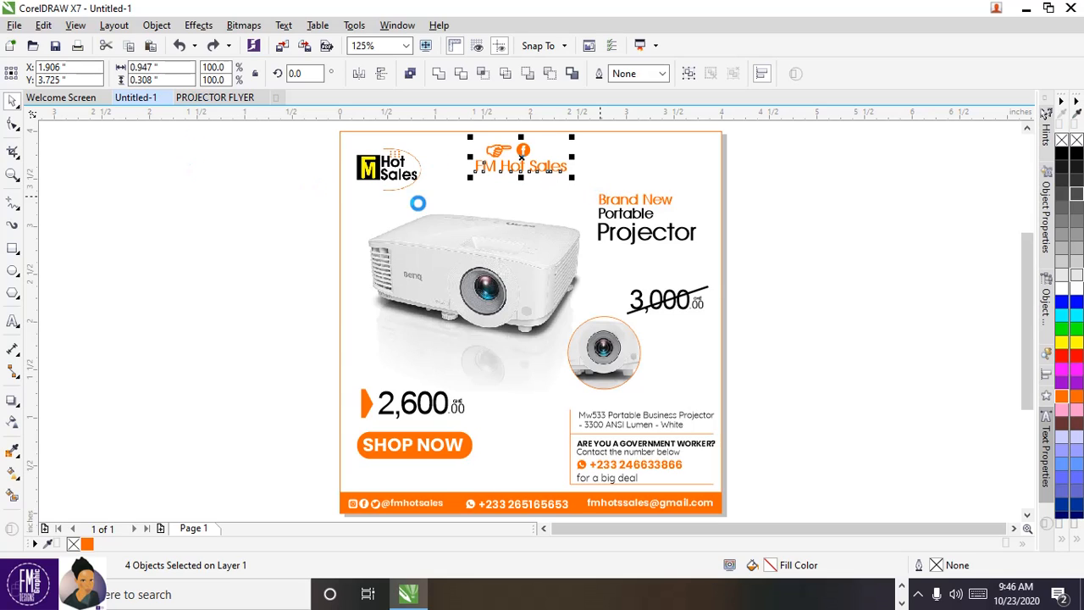
{"action": "left_click", "coordinate": [237, 102]}
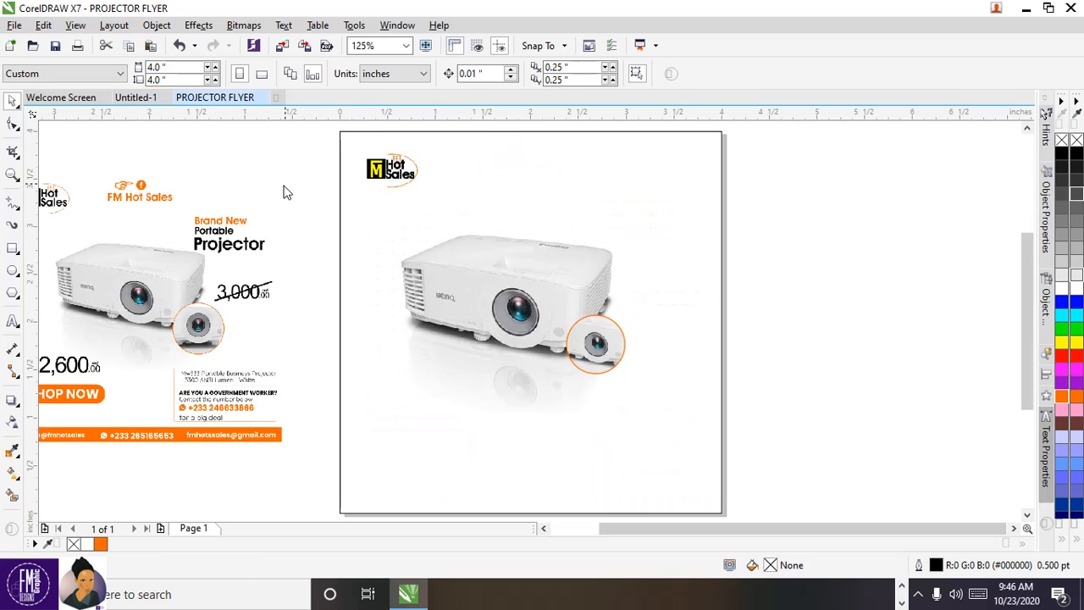
{"action": "key", "text": "ctrl+v"}
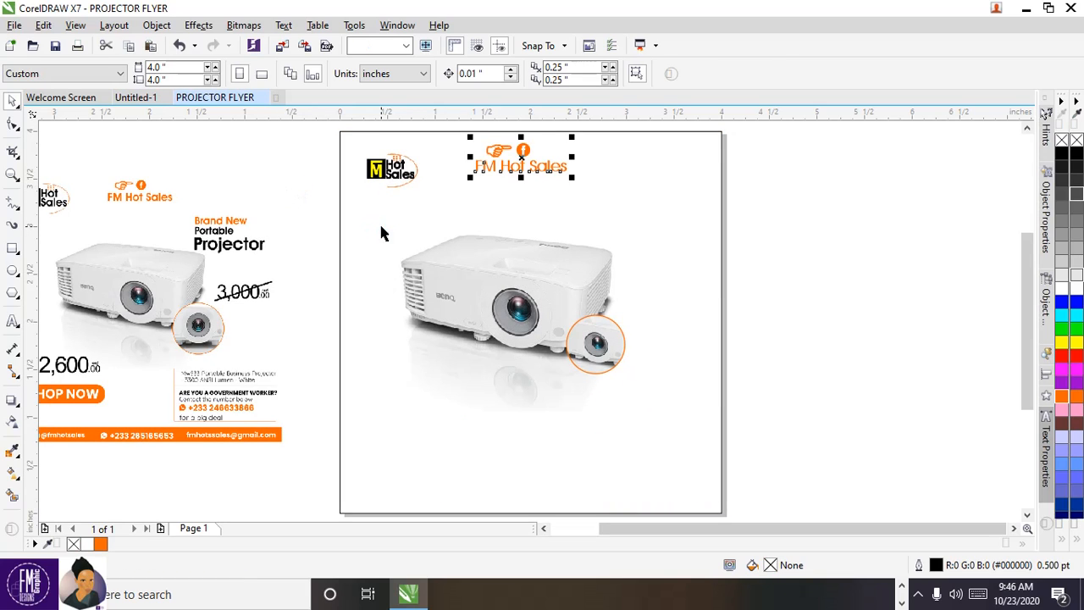
{"action": "left_click", "coordinate": [806, 241]}
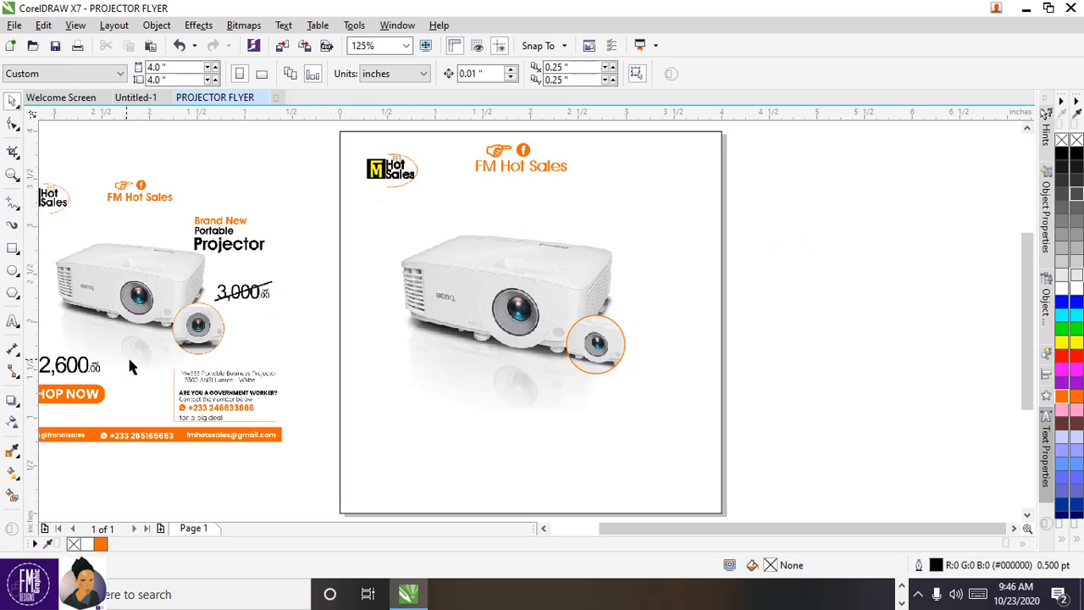
Step: Shift the reference flyer image fully into view and draw a rectangle about 0.93 by 0.25 inch near the page's lower-left corner
{"action": "left_click_drag", "start_coordinate": [130, 365], "coordinate": [150, 359]}
{"action": "left_click", "coordinate": [162, 465]}
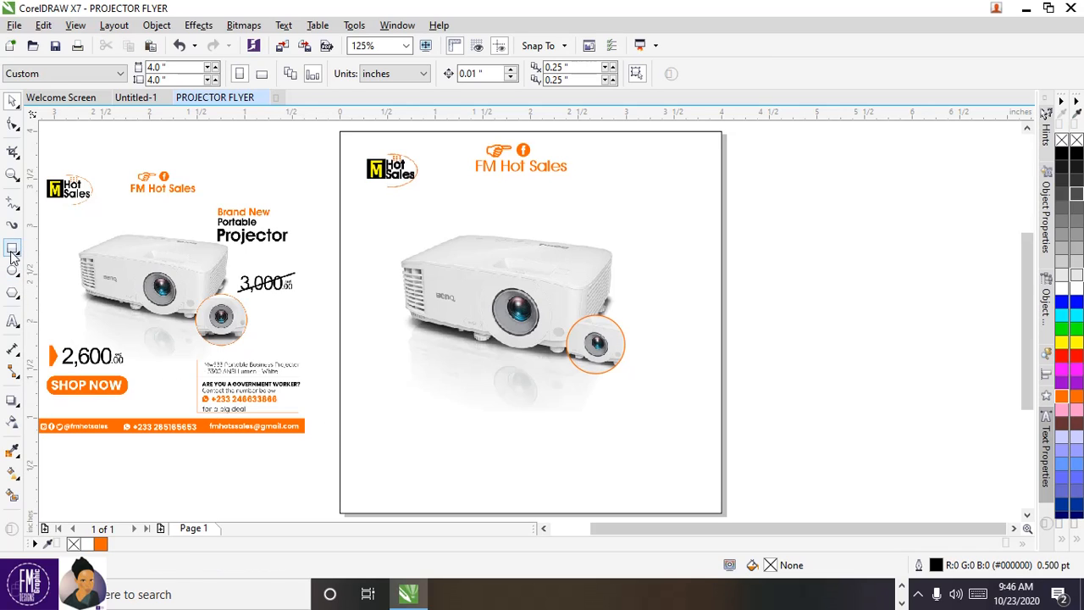
{"action": "left_click", "coordinate": [12, 250]}
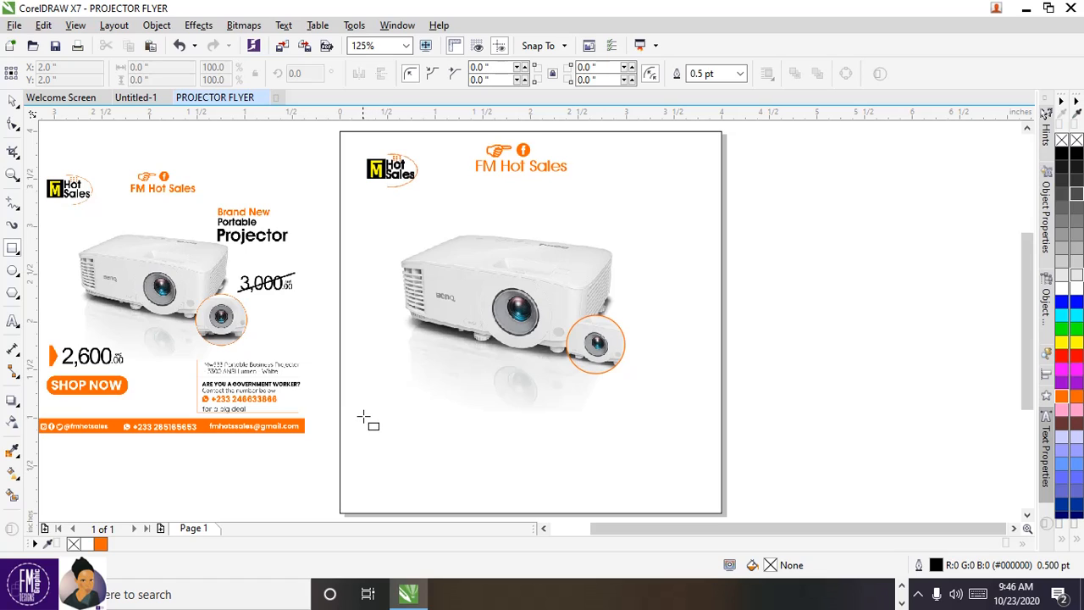
{"action": "left_click_drag", "start_coordinate": [355, 412], "coordinate": [444, 434]}
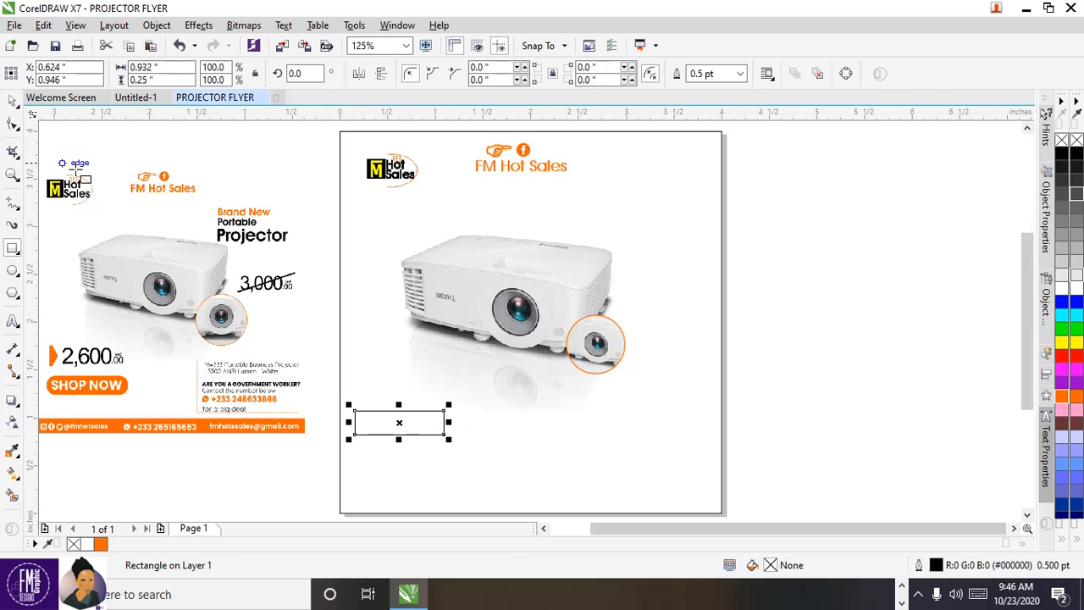
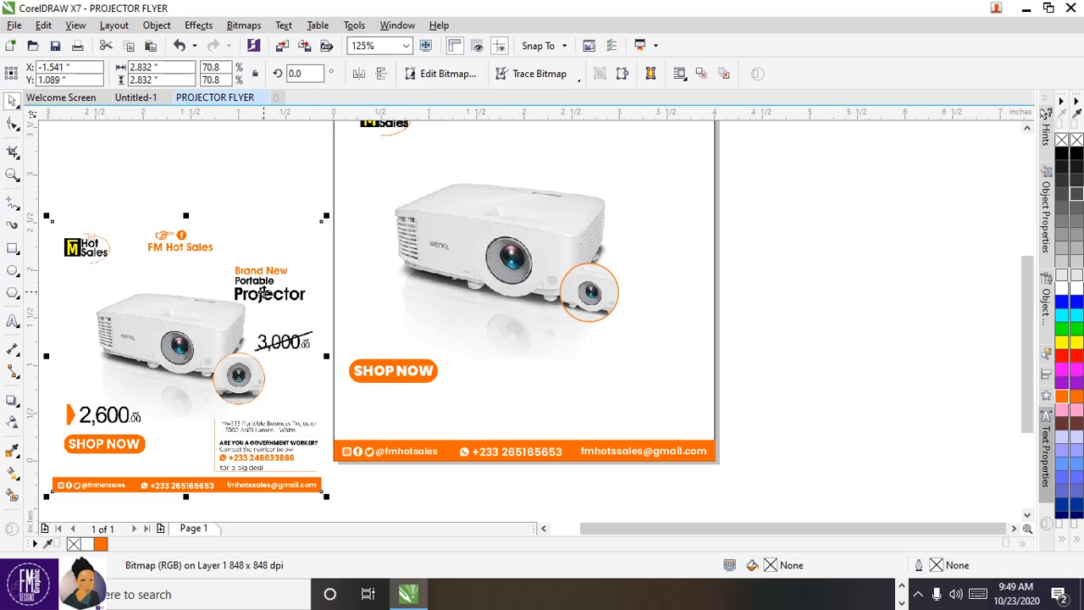
Step: Move the reference flyer image slightly farther away from the page's left edge
{"action": "left_click_drag", "start_coordinate": [263, 294], "coordinate": [235, 292]}
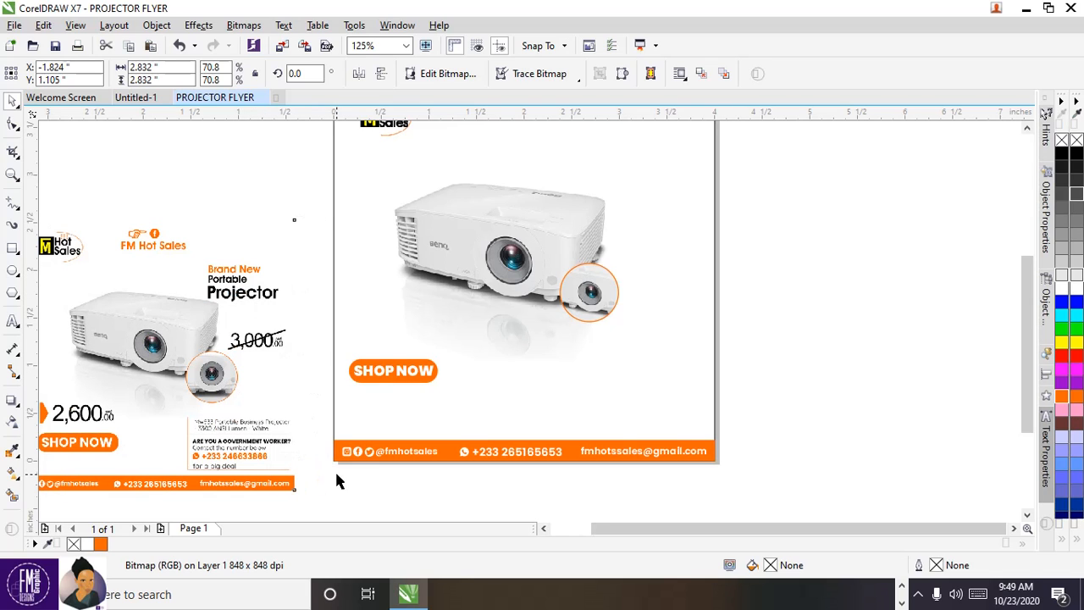
{"action": "left_click", "coordinate": [364, 468]}
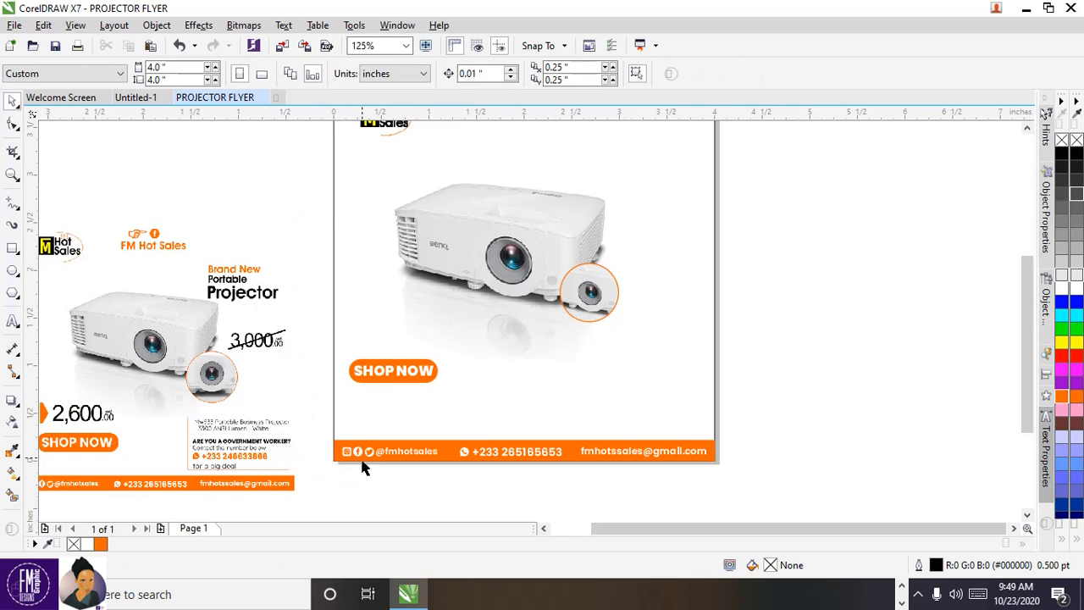
Step: Copy the three-line "Brand New Portable Projector" text from Untitled-1 into the PROJECTOR FLYER document
{"action": "left_click", "coordinate": [144, 98]}
{"action": "key", "text": "ctrl+v"}
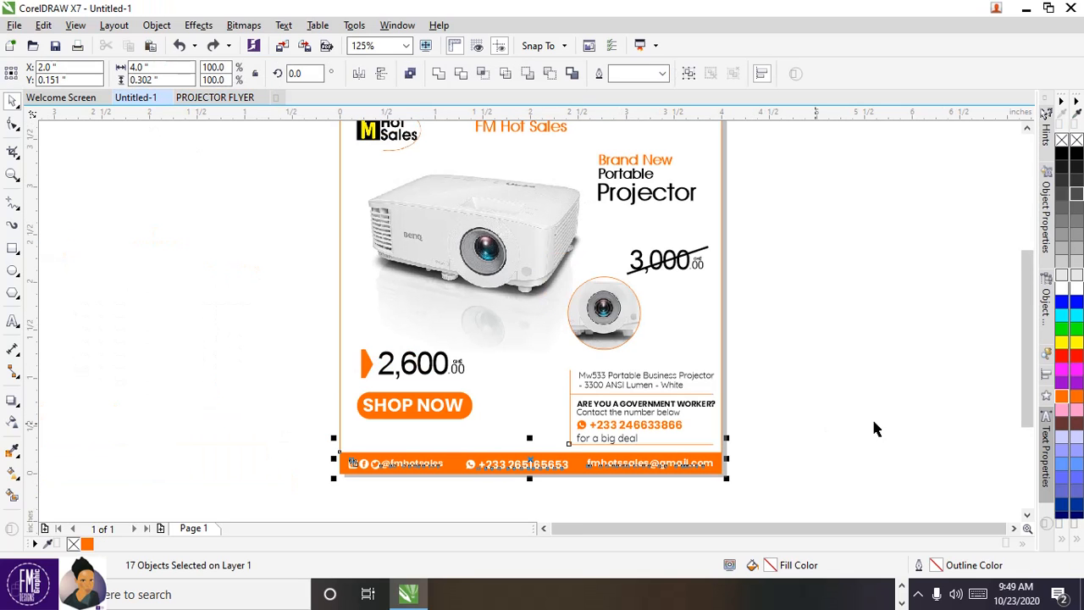
{"action": "scroll", "coordinate": [1025, 330], "scroll_direction": "up", "scroll_amount": 2}
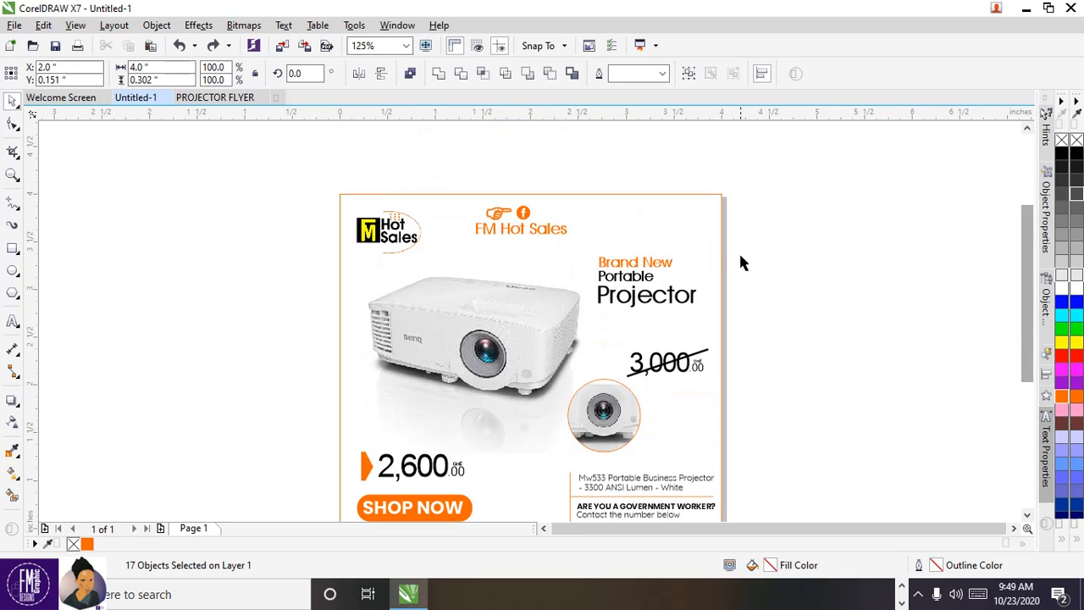
{"action": "left_click_drag", "start_coordinate": [790, 218], "coordinate": [590, 326]}
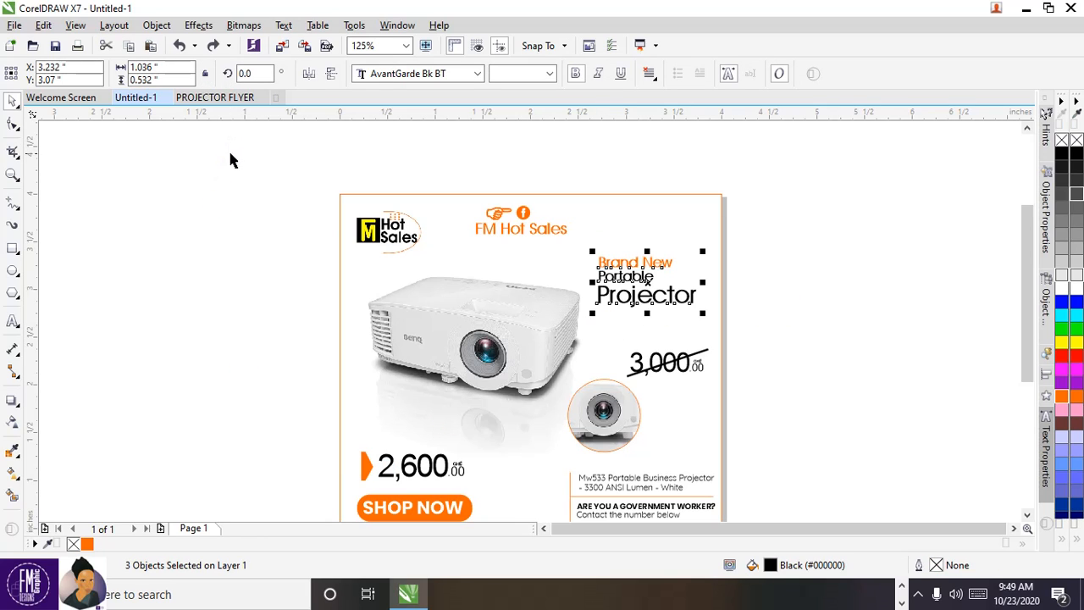
{"action": "left_click", "coordinate": [206, 97]}
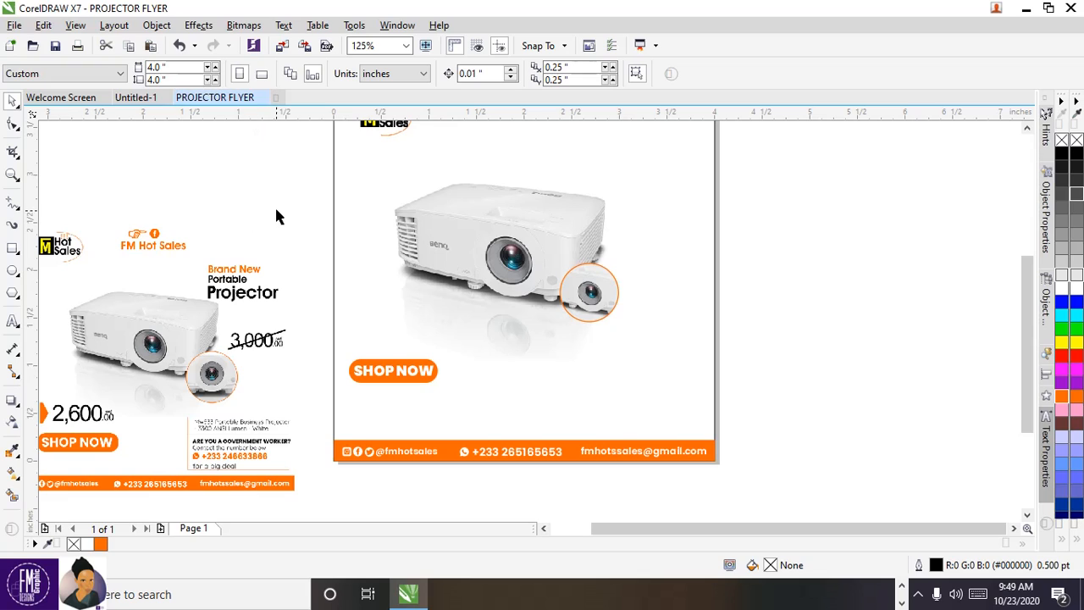
{"action": "key", "text": "ctrl+v"}
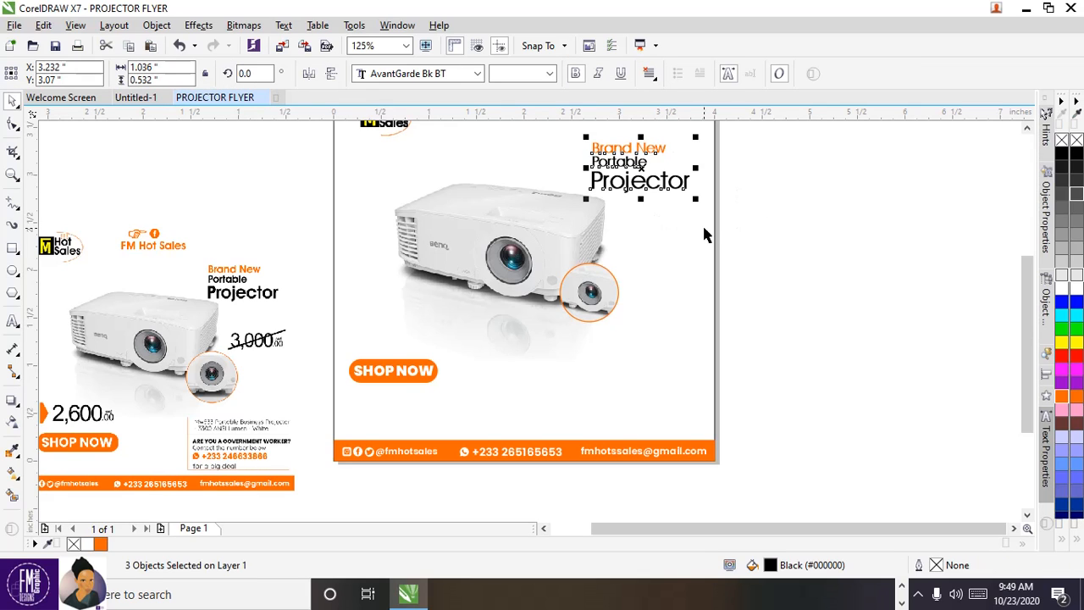
{"action": "left_click", "coordinate": [742, 247]}
Step: Enlarge the circular projector close-up to about 0.71 inch across and nudge it up slightly
{"action": "left_click", "coordinate": [615, 305]}
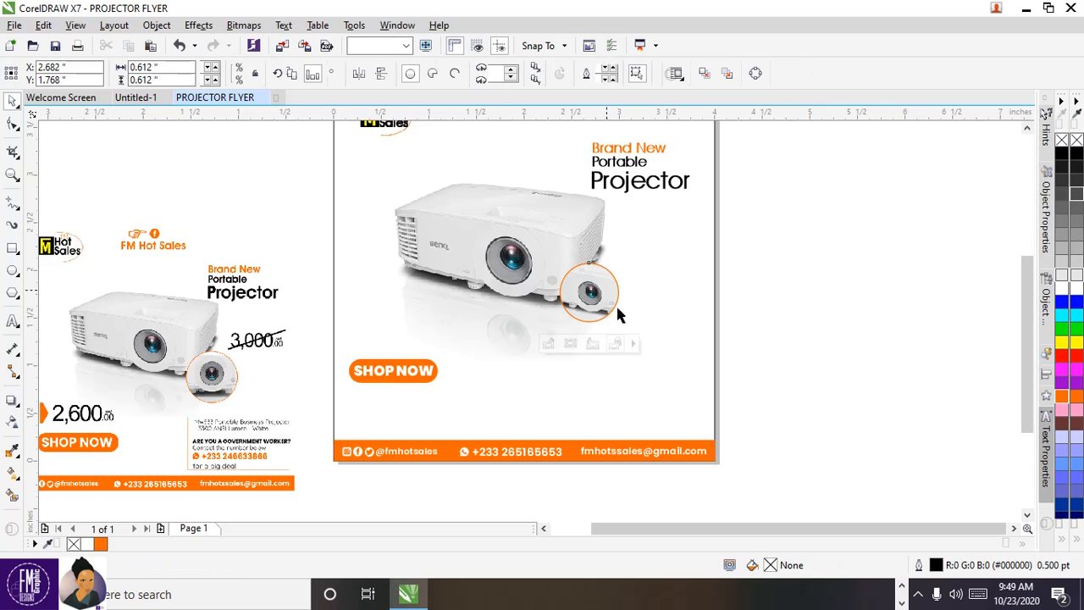
{"action": "left_click_drag", "start_coordinate": [624, 327], "coordinate": [631, 336]}
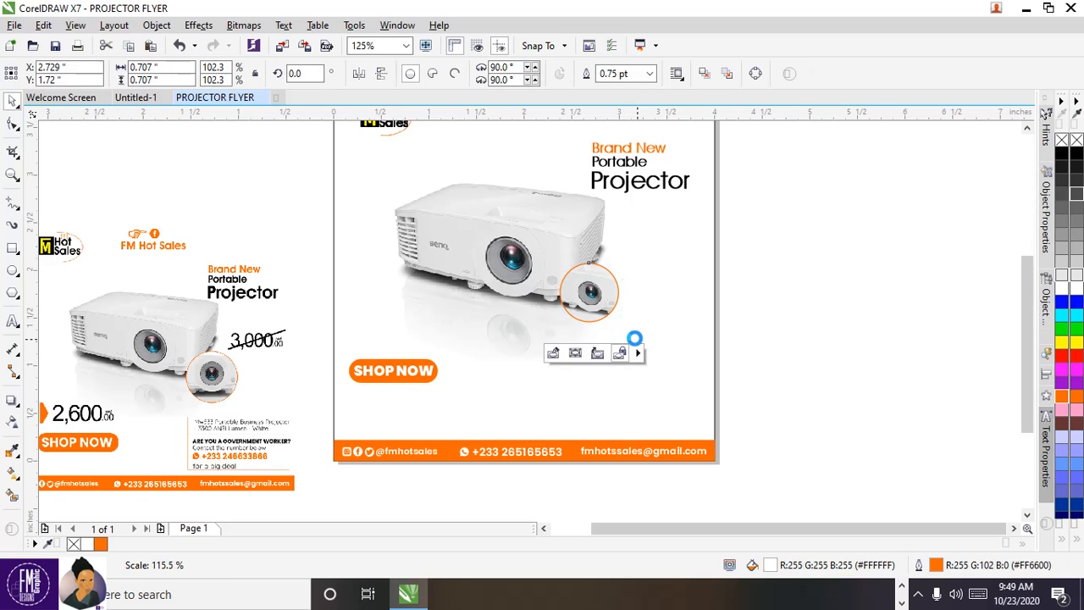
{"action": "key", "text": "Up"}
{"action": "key", "text": "Up"}
{"action": "key", "text": "Up"}
{"action": "key", "text": "Up"}
{"action": "key", "text": "Up"}
{"action": "key", "text": "Up"}
{"action": "key", "text": "Up"}
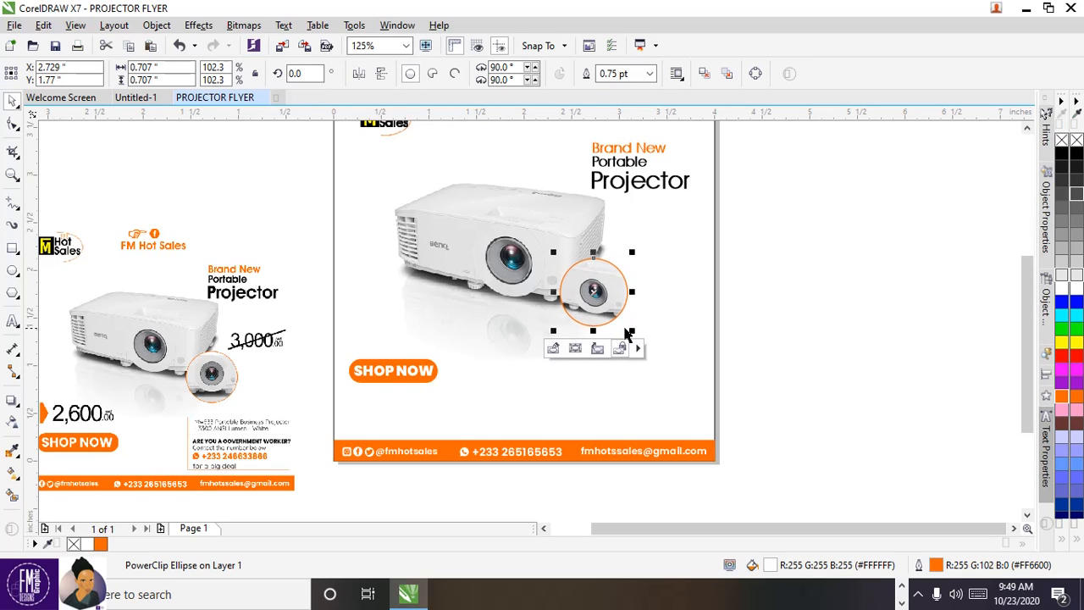
{"action": "left_click", "coordinate": [760, 314]}
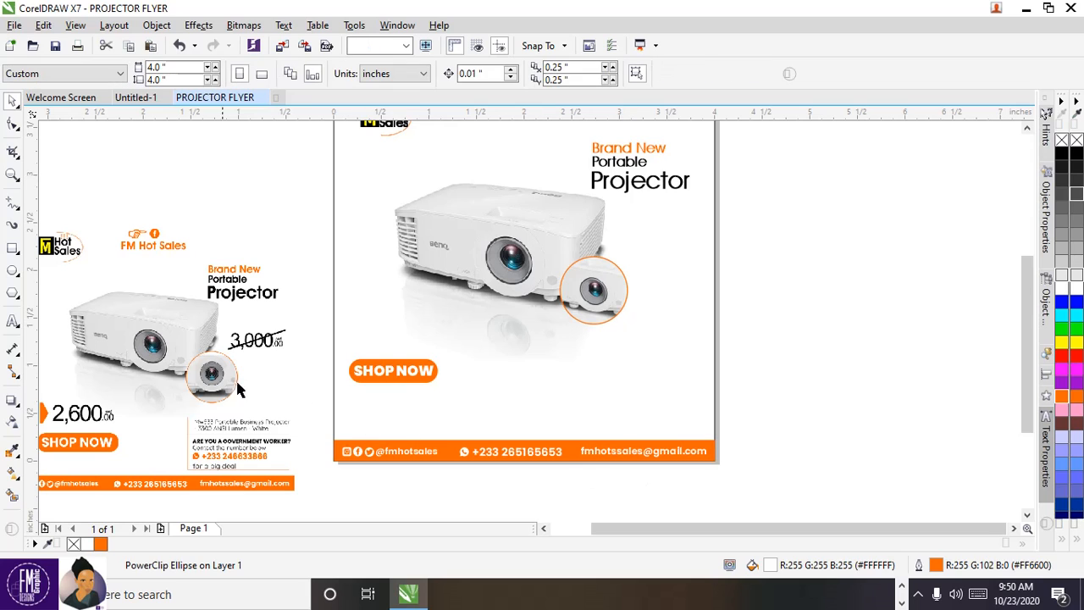
Step: Shift the reference flyer slightly toward the page and move the SHOP NOW button about 0.24 inch down and 0.1 inch right
{"action": "left_click_drag", "start_coordinate": [91, 398], "coordinate": [100, 401]}
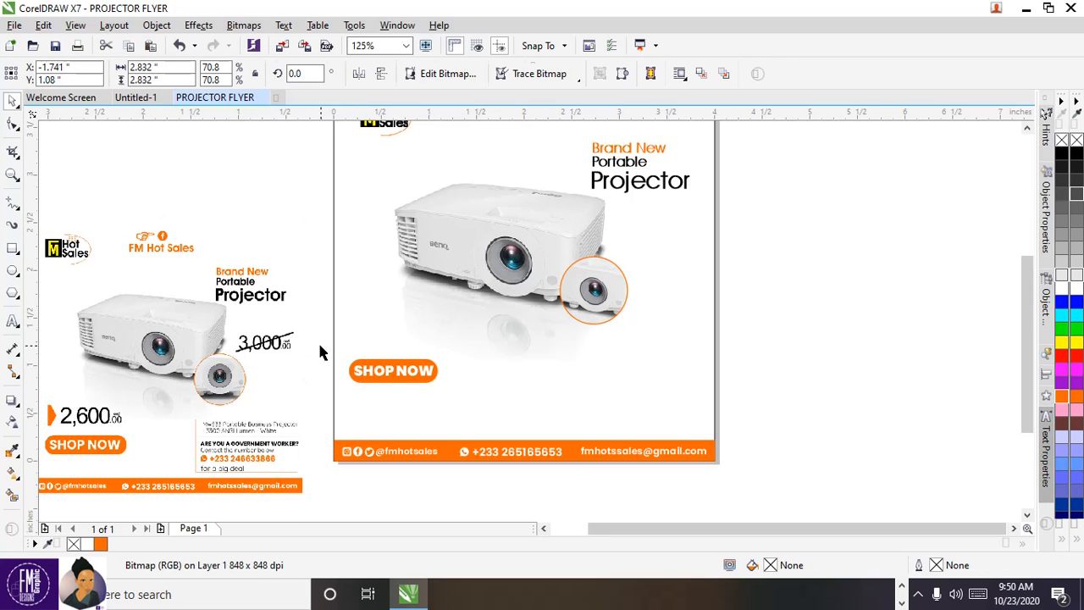
{"action": "left_click_drag", "start_coordinate": [320, 344], "coordinate": [449, 381]}
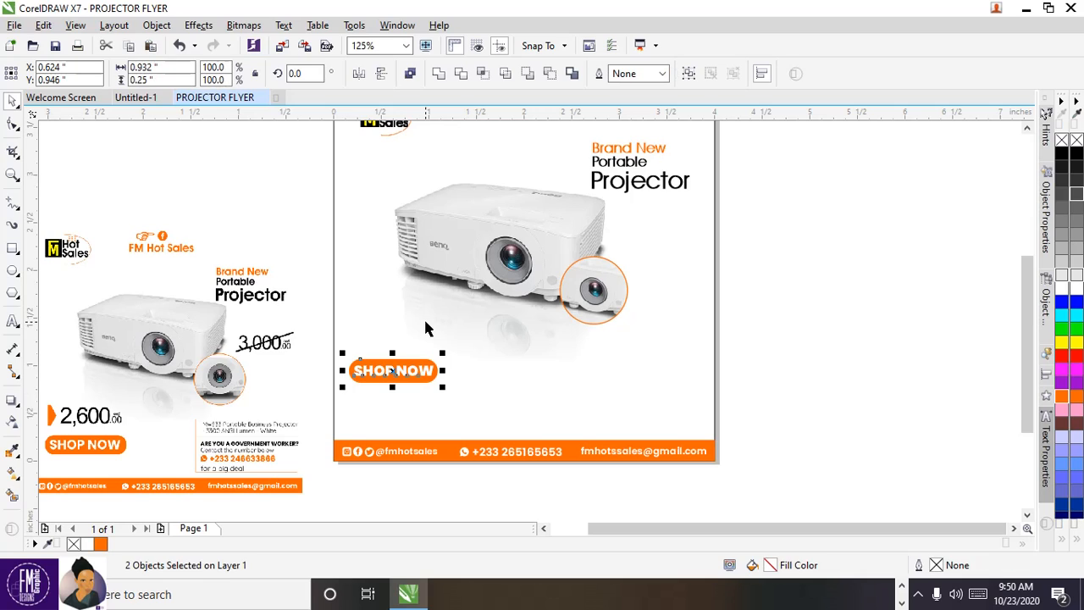
{"action": "key", "text": "Down"}
{"action": "key", "text": "Down"}
{"action": "key", "text": "Down"}
{"action": "key", "text": "Down"}
{"action": "key", "text": "Down"}
{"action": "key", "text": "Down"}
{"action": "key", "text": "Down"}
{"action": "key", "text": "Down"}
{"action": "key", "text": "Down"}
{"action": "key", "text": "Down"}
{"action": "key", "text": "Down"}
{"action": "key", "text": "Down"}
{"action": "key", "text": "Down"}
{"action": "key", "text": "Down"}
{"action": "key", "text": "Down"}
{"action": "key", "text": "Down"}
{"action": "key", "text": "Down"}
{"action": "key", "text": "Down"}
{"action": "key", "text": "Down"}
{"action": "key", "text": "Down"}
{"action": "key", "text": "Down"}
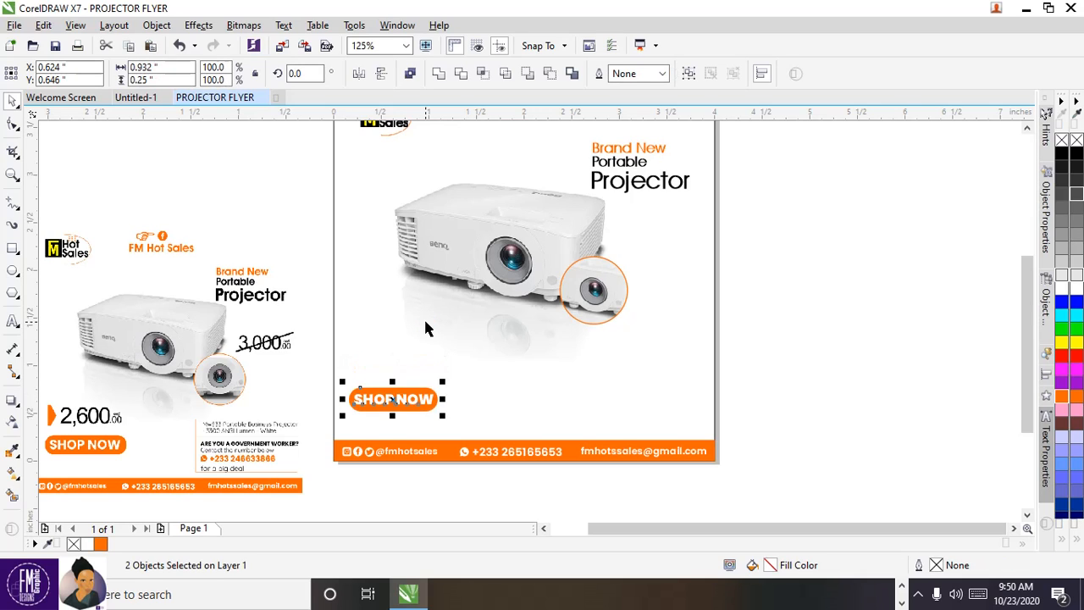
{"action": "key", "text": "Right"}
{"action": "key", "text": "Right"}
{"action": "key", "text": "Right"}
{"action": "key", "text": "Right"}
{"action": "key", "text": "Up"}
{"action": "key", "text": "Up"}
{"action": "key", "text": "Up"}
{"action": "key", "text": "Up"}
{"action": "key", "text": "Right"}
{"action": "key", "text": "Right"}
{"action": "key", "text": "Right"}
{"action": "key", "text": "Right"}
{"action": "key", "text": "Right"}
{"action": "key", "text": "Right"}
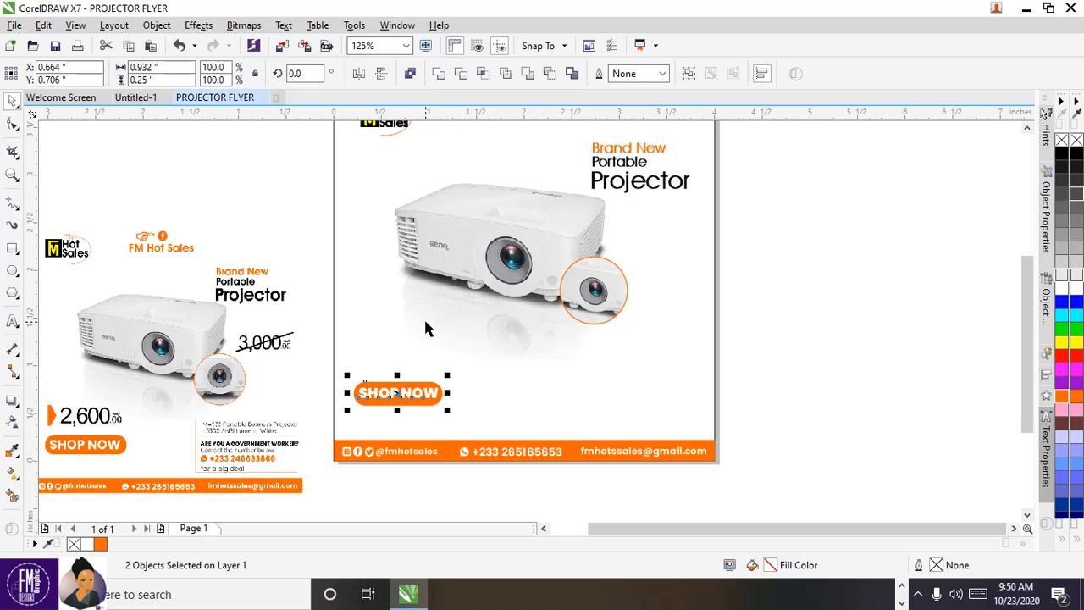
{"action": "key", "text": "Up"}
{"action": "key", "text": "Up"}
{"action": "left_click", "coordinate": [312, 341]}
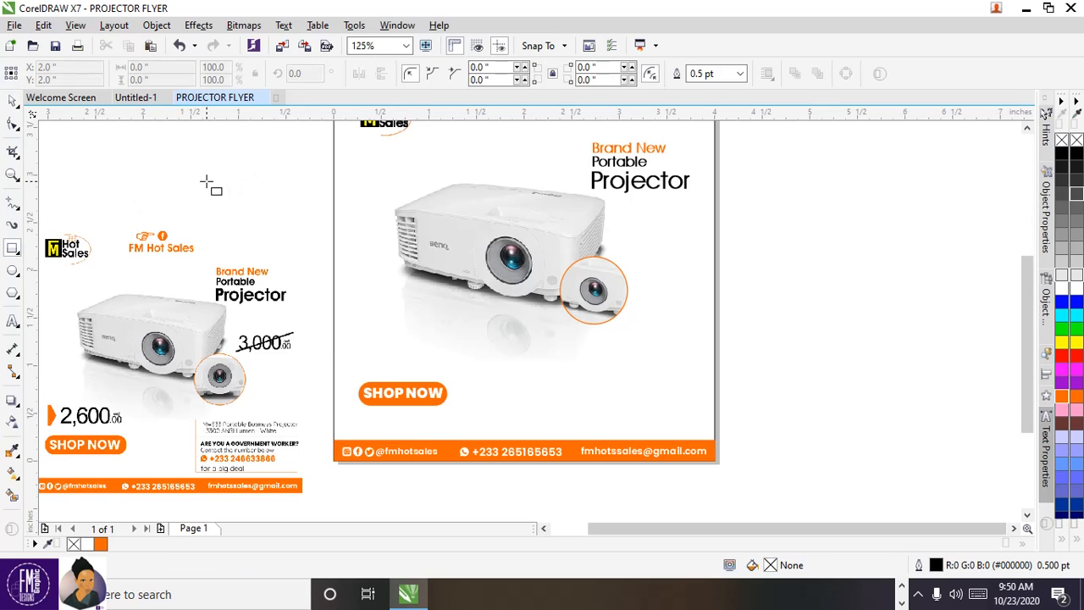
{"action": "left_click_drag", "start_coordinate": [191, 183], "coordinate": [244, 218]}
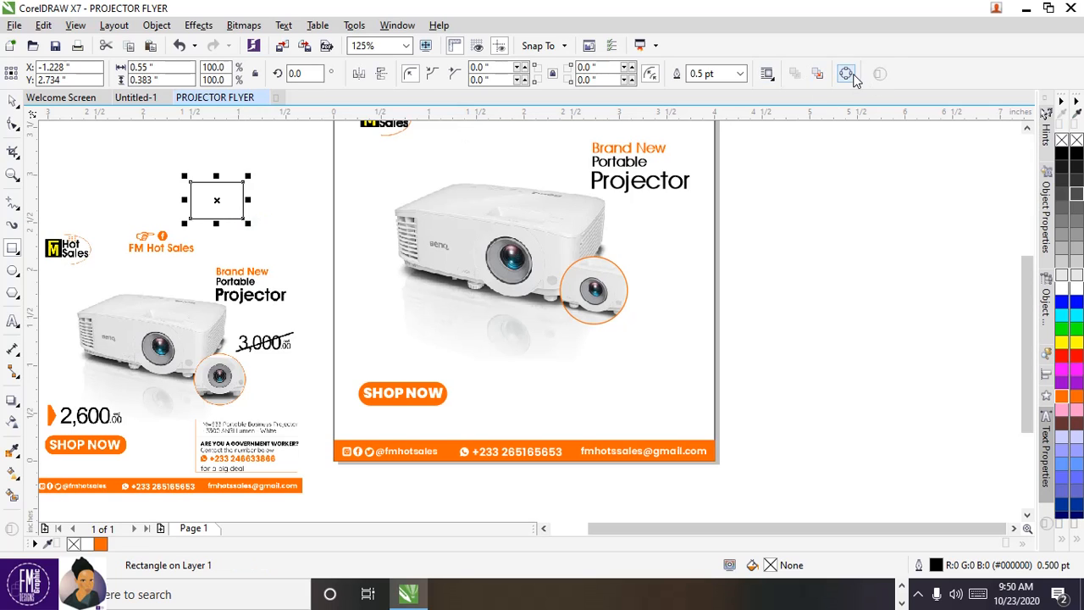
{"action": "right_click", "coordinate": [222, 195]}
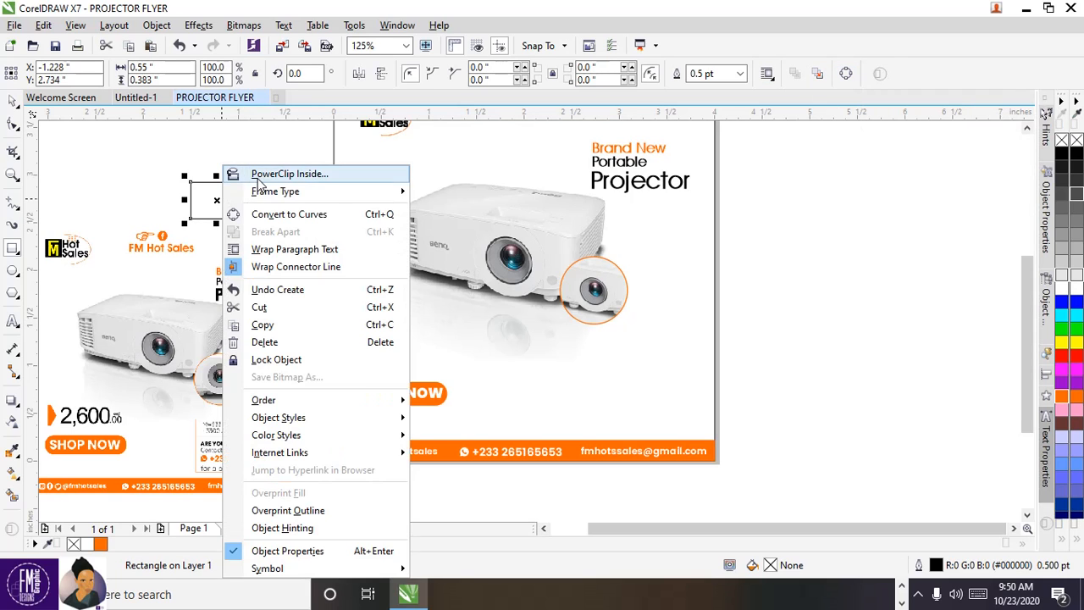
{"action": "left_click", "coordinate": [269, 215]}
{"action": "left_click", "coordinate": [12, 125]}
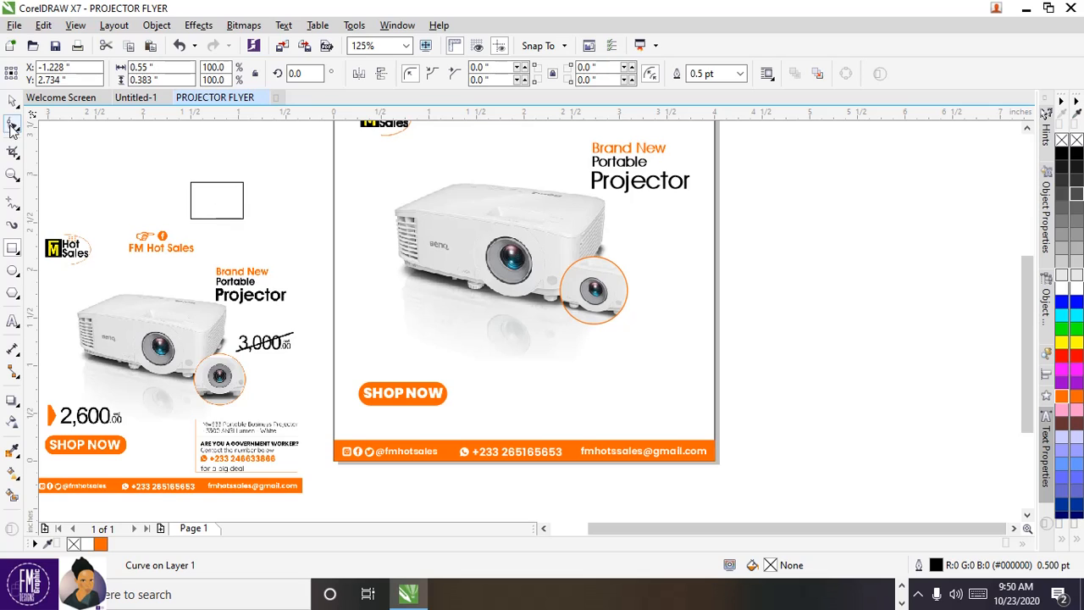
{"action": "left_click", "coordinate": [229, 181]}
{"action": "double_click", "coordinate": [243, 182]}
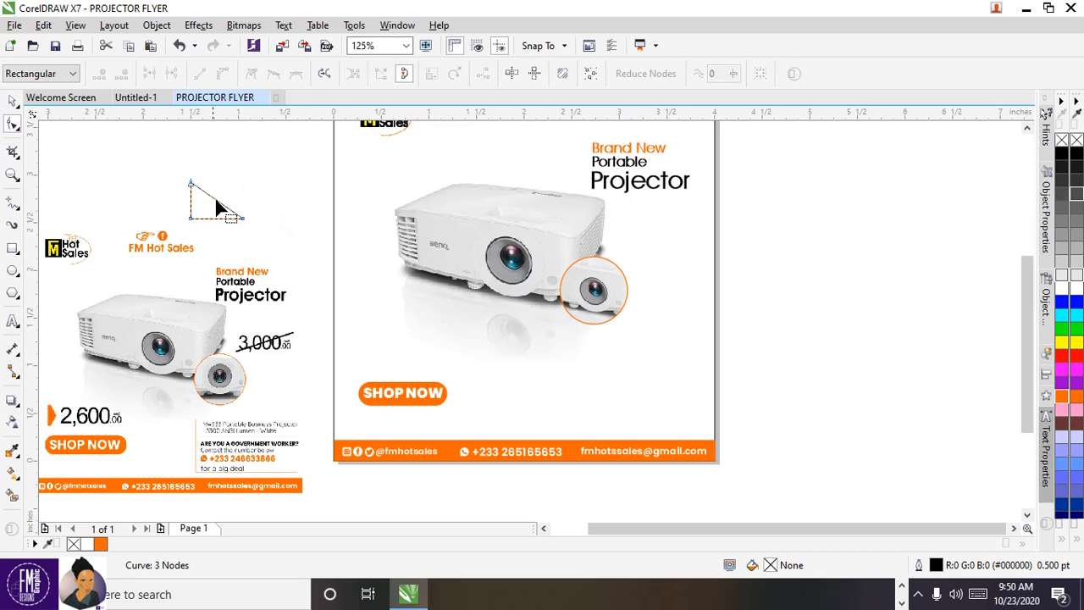
{"action": "left_click_drag", "start_coordinate": [244, 219], "coordinate": [228, 212]}
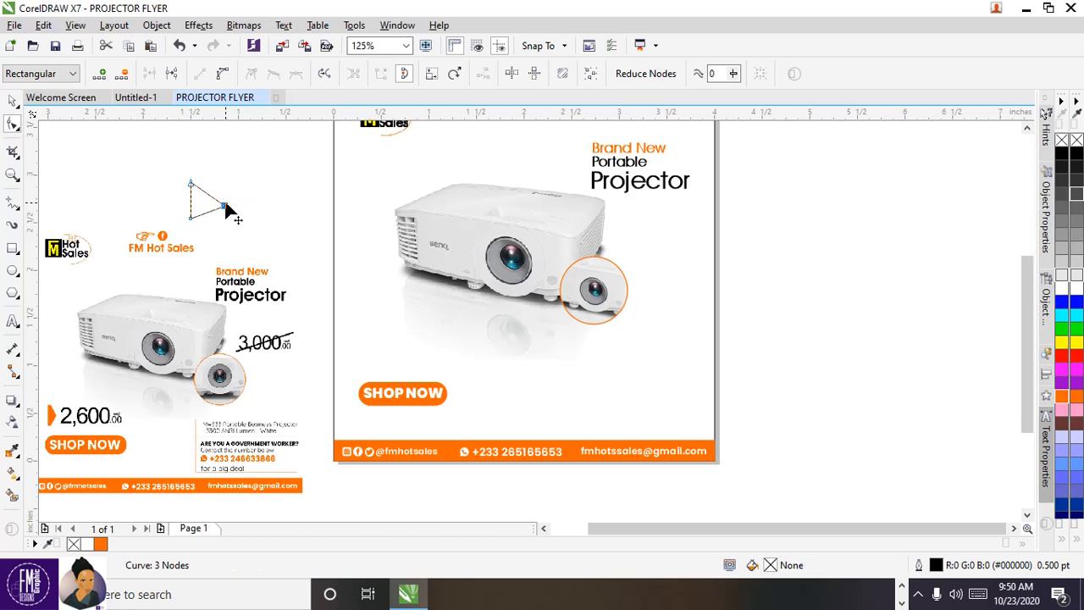
{"action": "left_click", "coordinate": [13, 101]}
{"action": "key", "text": "Delete"}
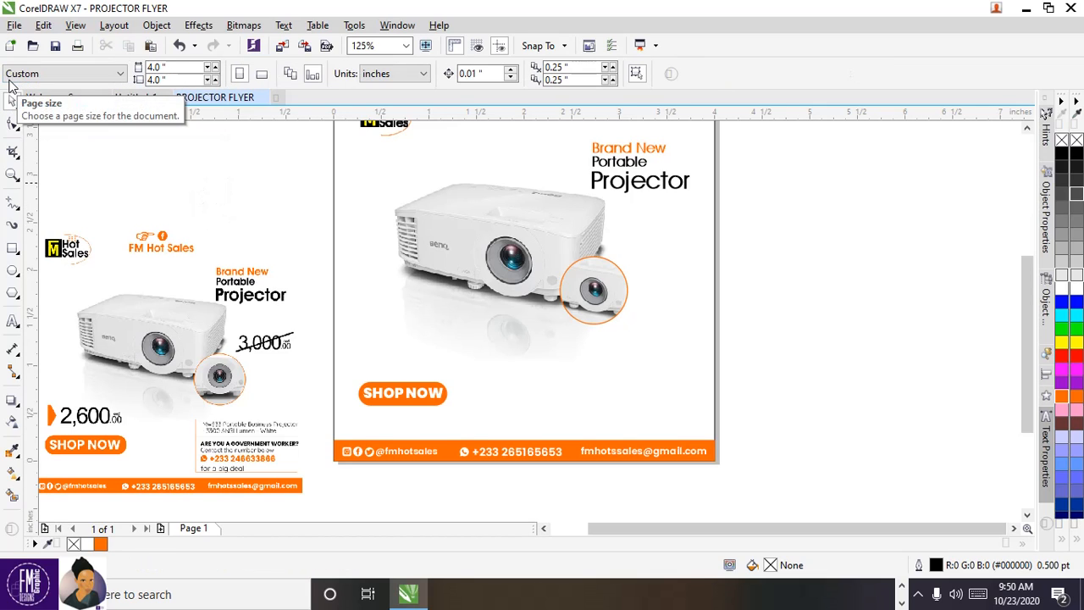
{"action": "left_click", "coordinate": [19, 300]}
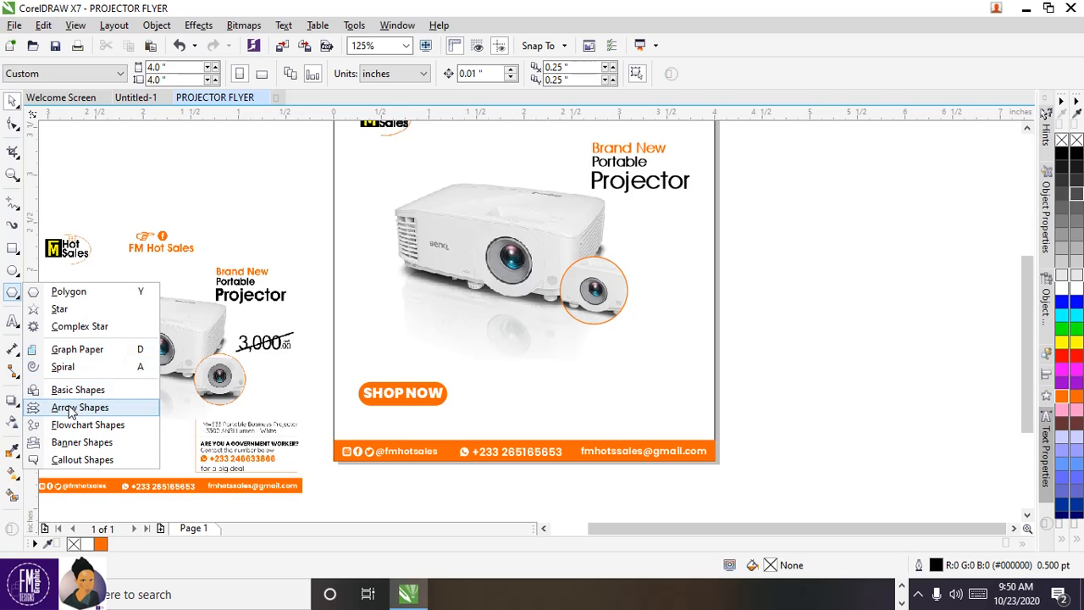
{"action": "left_click", "coordinate": [13, 203]}
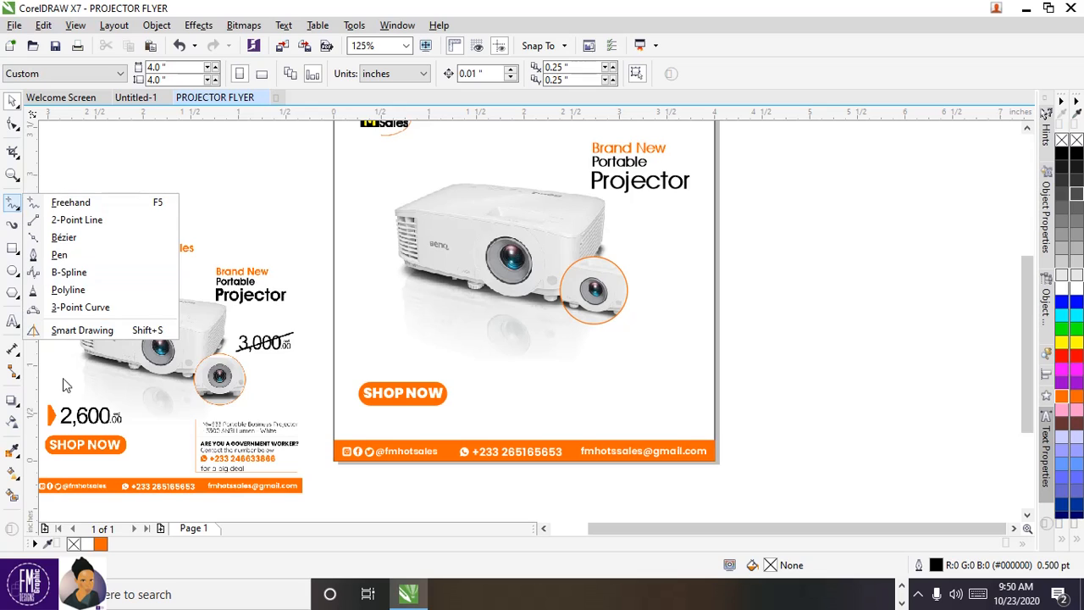
{"action": "left_click", "coordinate": [164, 153]}
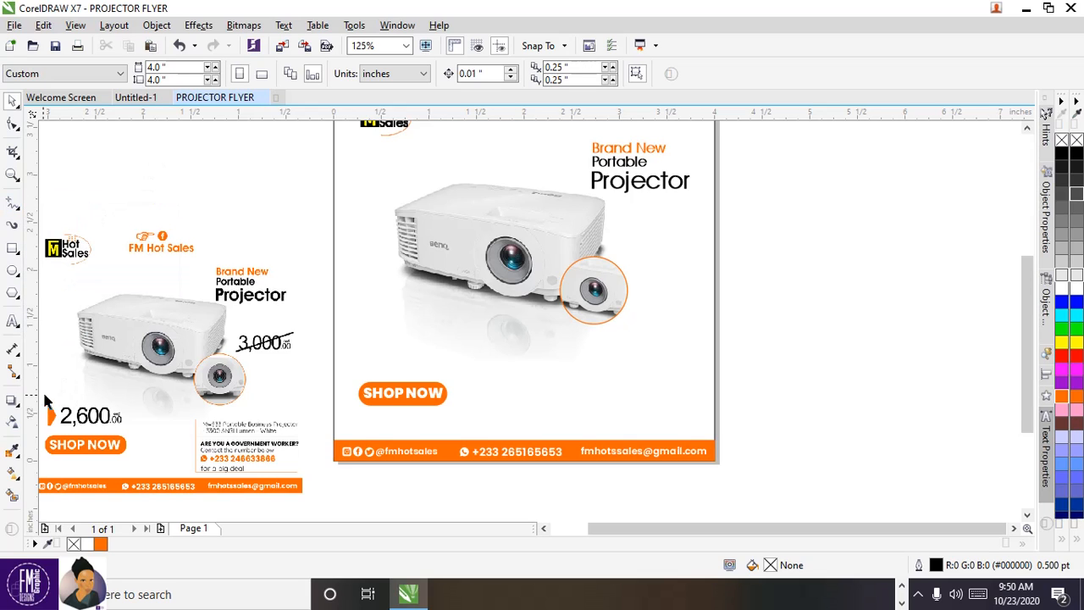
Step: Draw a rectangle about 0.49 by 0.41 inch above the reference flyer's FM Hot Sales heading and convert it to curves
{"action": "left_click", "coordinate": [12, 248]}
{"action": "mouse_move", "coordinate": [164, 178]}
{"action": "left_mouse_down"}
{"action": "mouse_move", "coordinate": [211, 228]}
{"action": "mouse_move", "coordinate": [209, 217]}
{"action": "left_mouse_up"}
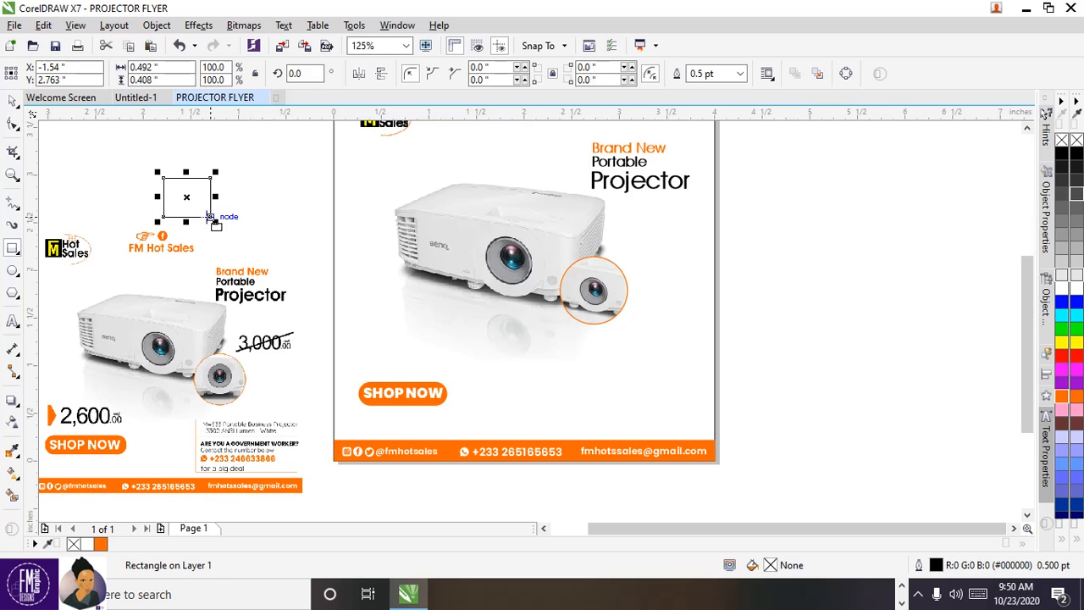
{"action": "left_click", "coordinate": [14, 123]}
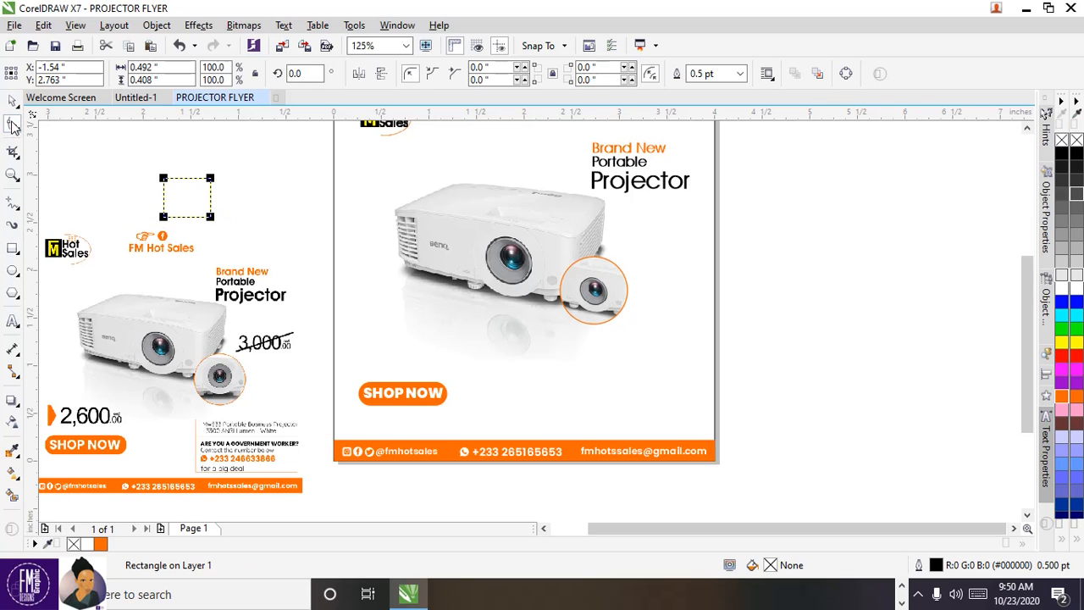
{"action": "right_click", "coordinate": [175, 181]}
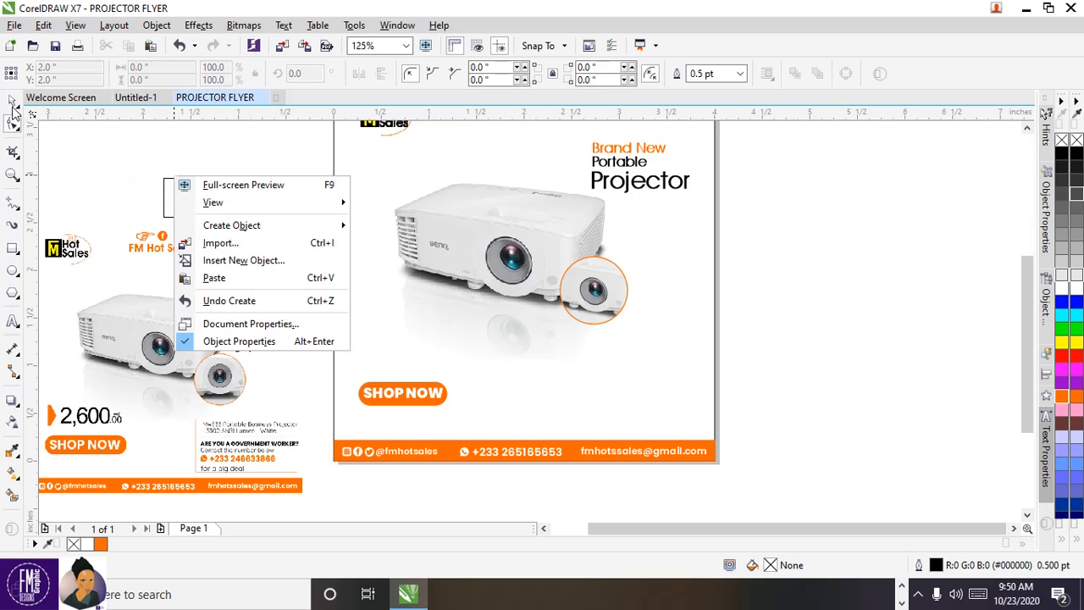
{"action": "left_click", "coordinate": [13, 101]}
{"action": "left_click", "coordinate": [182, 192]}
{"action": "right_click", "coordinate": [190, 168]}
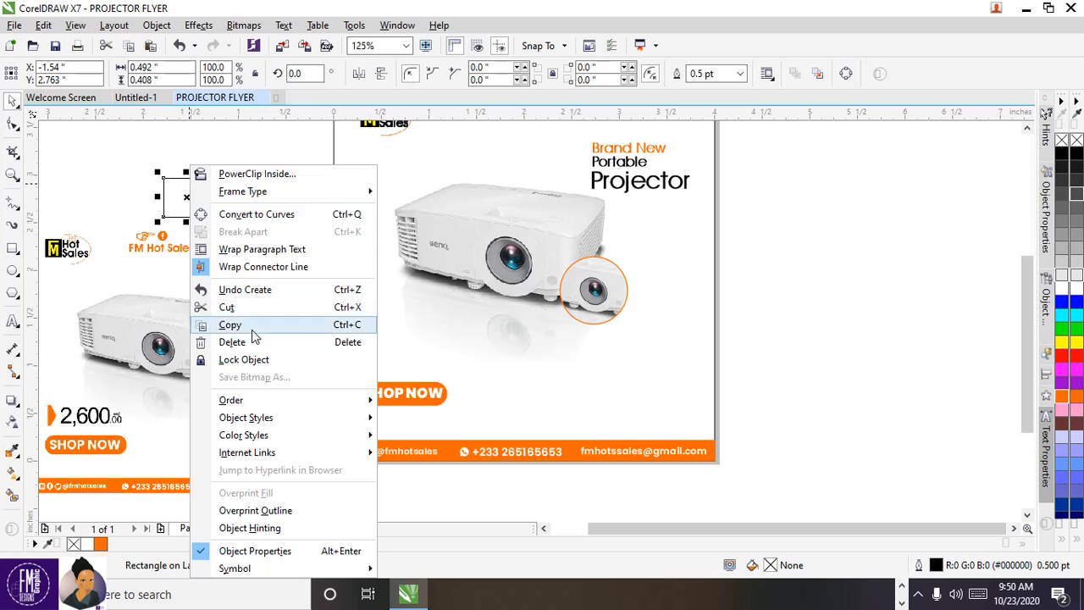
{"action": "left_click", "coordinate": [233, 217]}
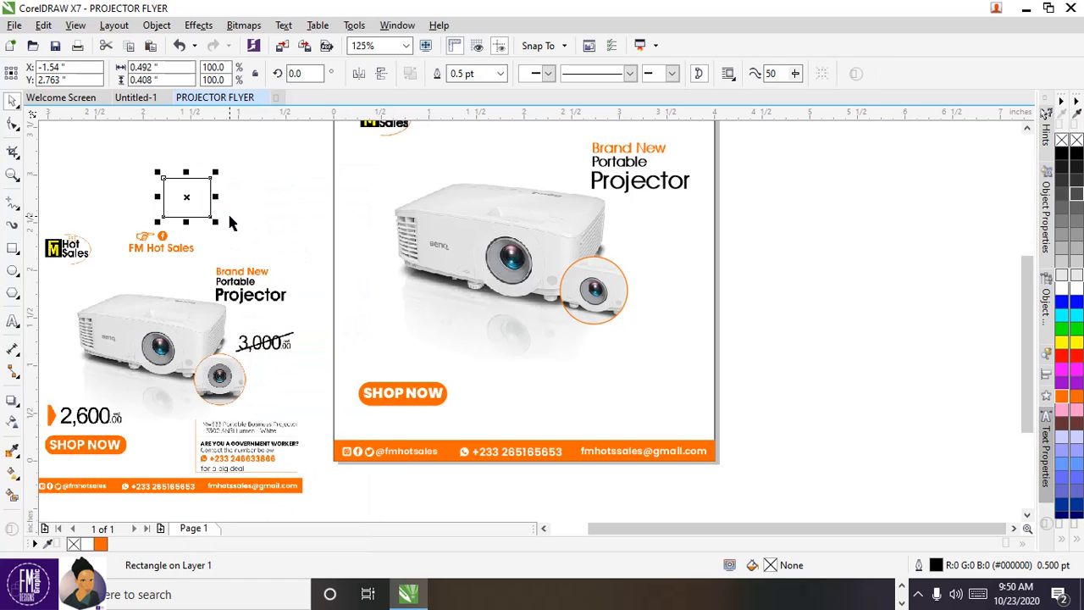
Step: Reshape the rectangle into a right-pointing pentagon by adding nodes on its top and bottom edges and moving both right corner nodes inward
{"action": "left_click", "coordinate": [13, 125]}
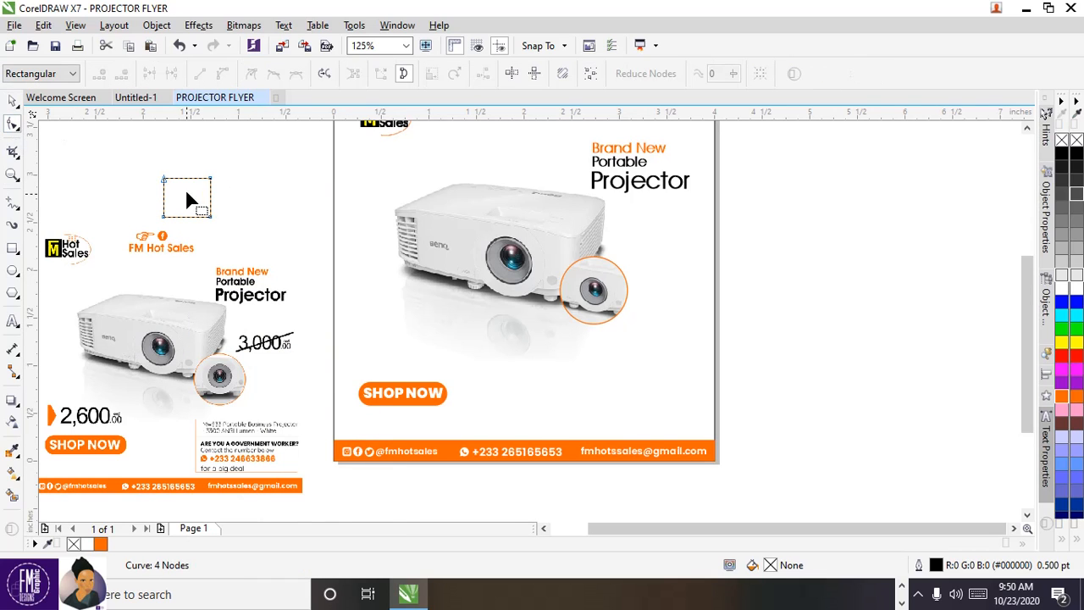
{"action": "scroll", "coordinate": [155, 157], "scroll_direction": "up", "scroll_amount": 1}
{"action": "scroll", "coordinate": [169, 179], "scroll_direction": "down", "scroll_amount": 1}
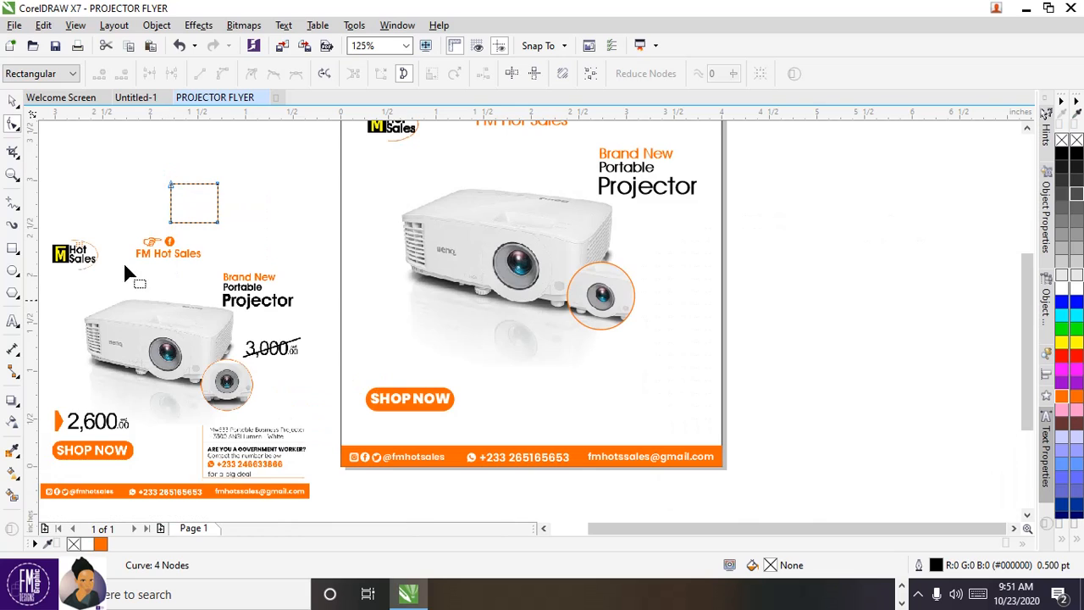
{"action": "scroll", "coordinate": [49, 421], "scroll_direction": "up", "scroll_amount": 1}
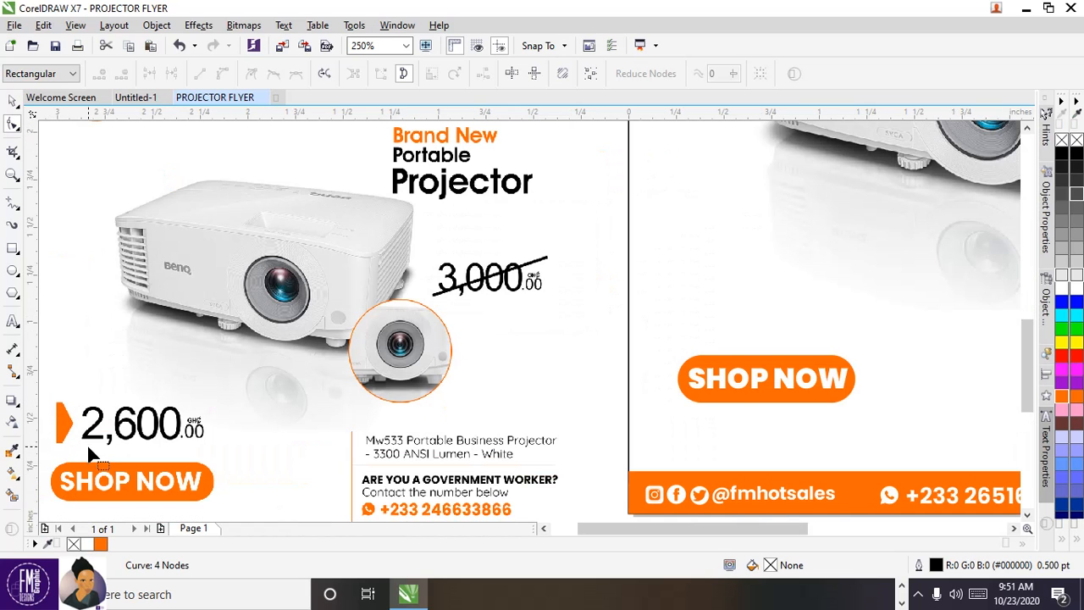
{"action": "scroll", "coordinate": [165, 371], "scroll_direction": "down", "scroll_amount": 1}
{"action": "scroll", "coordinate": [248, 139], "scroll_direction": "up", "scroll_amount": 1}
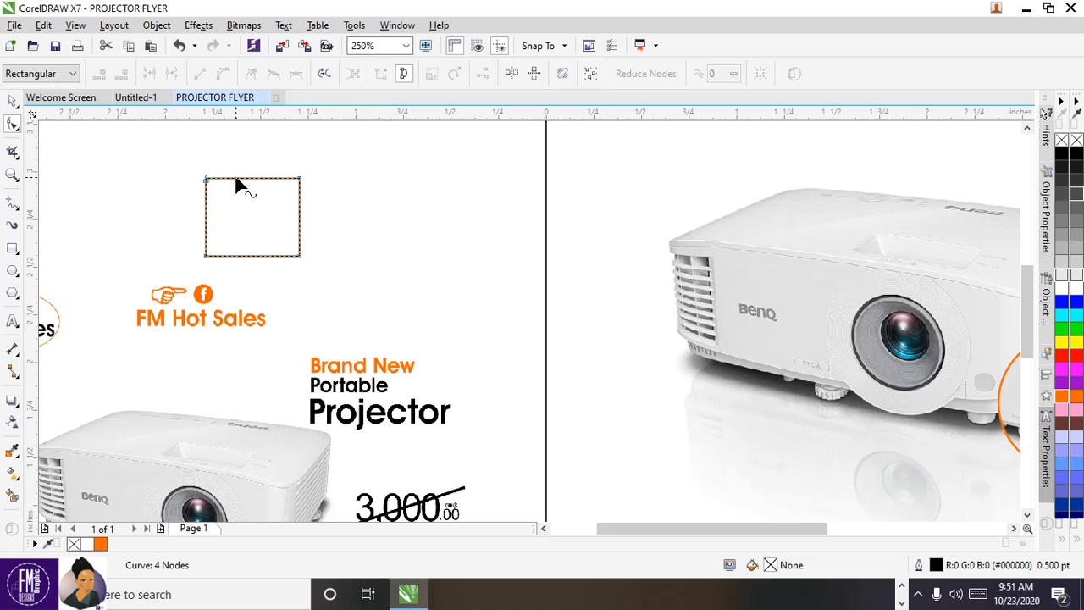
{"action": "double_click", "coordinate": [235, 178]}
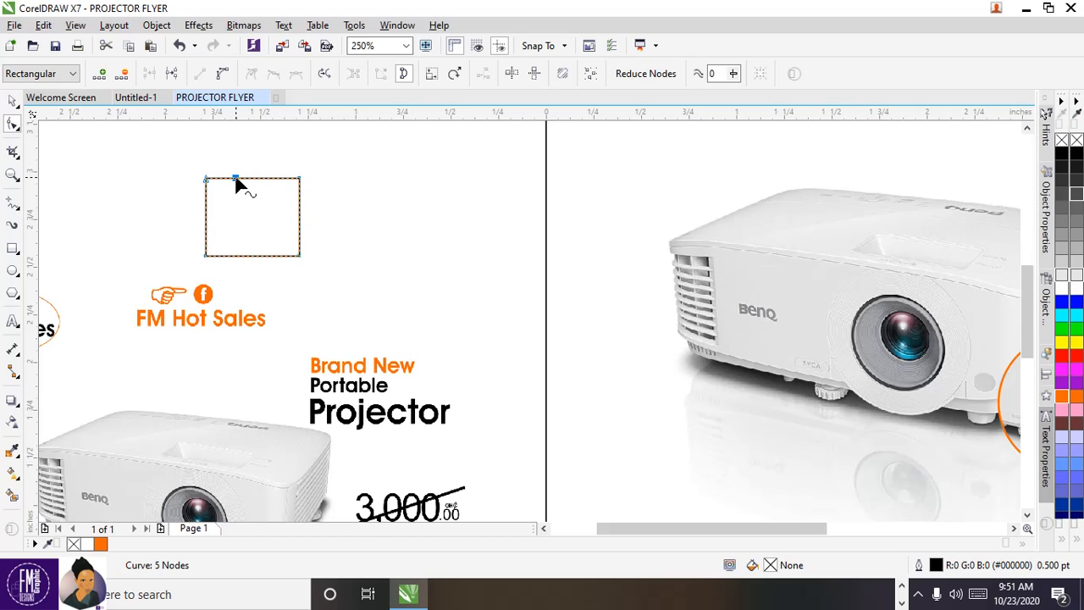
{"action": "double_click", "coordinate": [233, 256]}
{"action": "left_click_drag", "start_coordinate": [301, 181], "coordinate": [263, 220]}
{"action": "left_click_drag", "start_coordinate": [294, 260], "coordinate": [234, 257]}
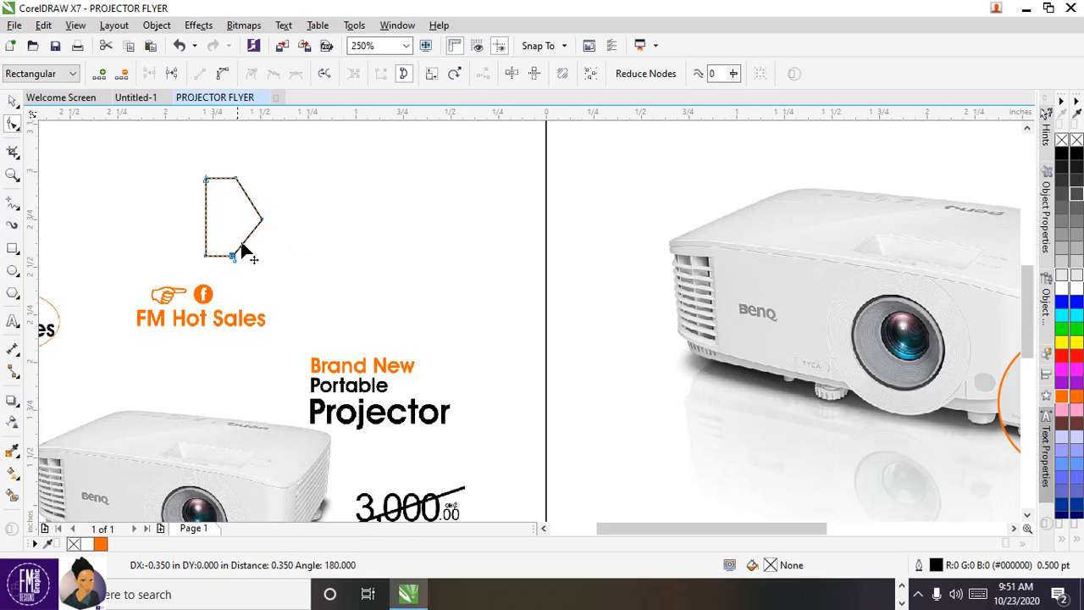
Step: Pull the pentagon's tip slightly inward and nudge its upper edge node 0.02 inch left
{"action": "left_click_drag", "start_coordinate": [262, 223], "coordinate": [246, 215]}
{"action": "left_click_drag", "start_coordinate": [223, 169], "coordinate": [255, 203]}
{"action": "key", "text": "Left"}
{"action": "key", "text": "Left"}
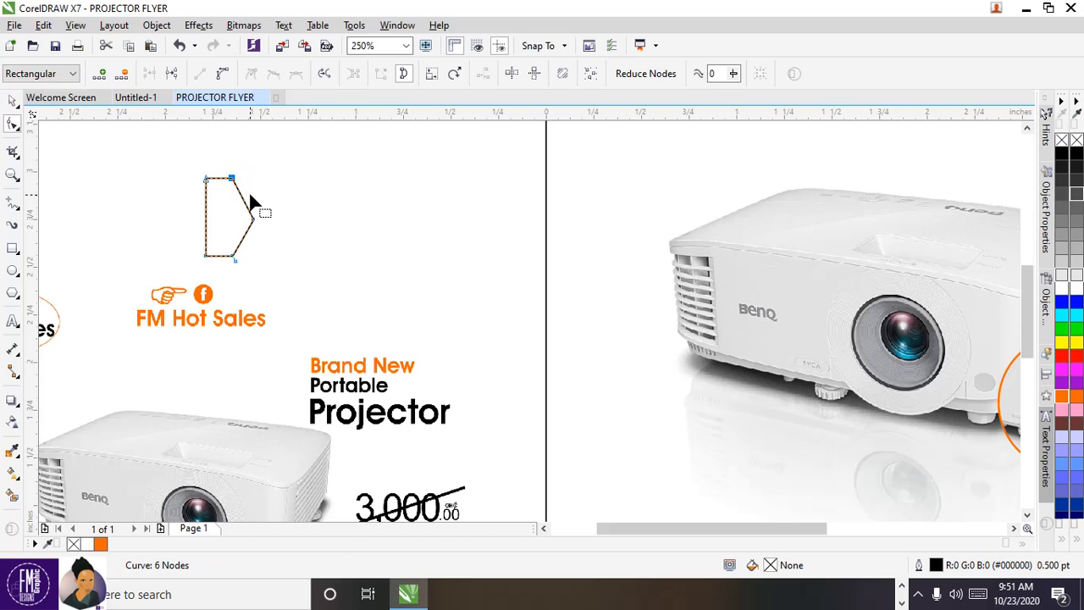
Step: Nudge the pentagon's selected edge node slightly left, fill the shape with orange and remove its outline
{"action": "key", "text": "Left"}
{"action": "left_click", "coordinate": [12, 99]}
{"action": "left_click", "coordinate": [100, 544]}
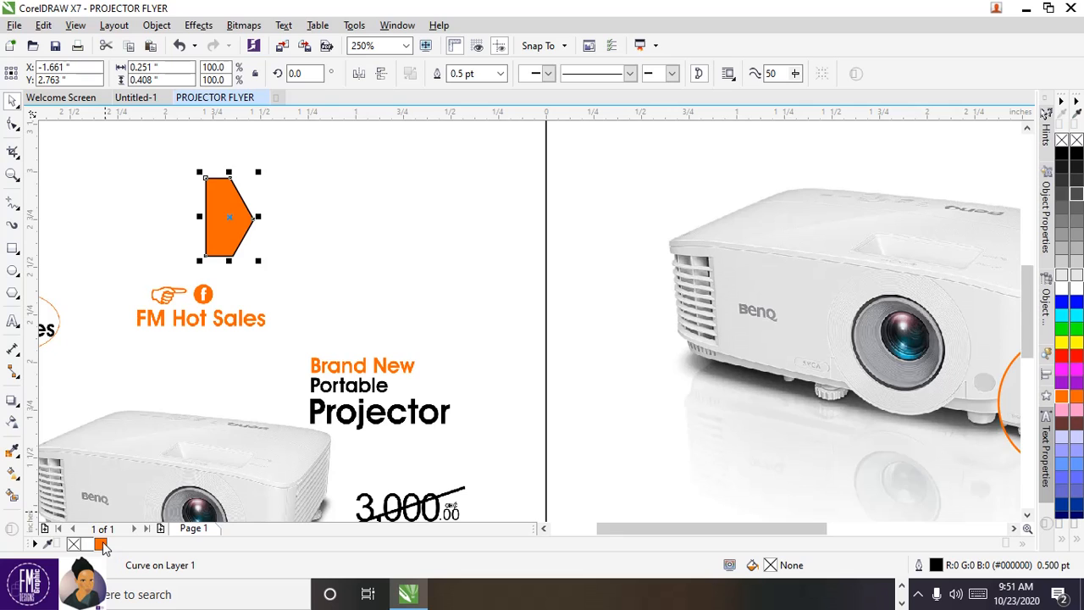
{"action": "right_click", "coordinate": [73, 543]}
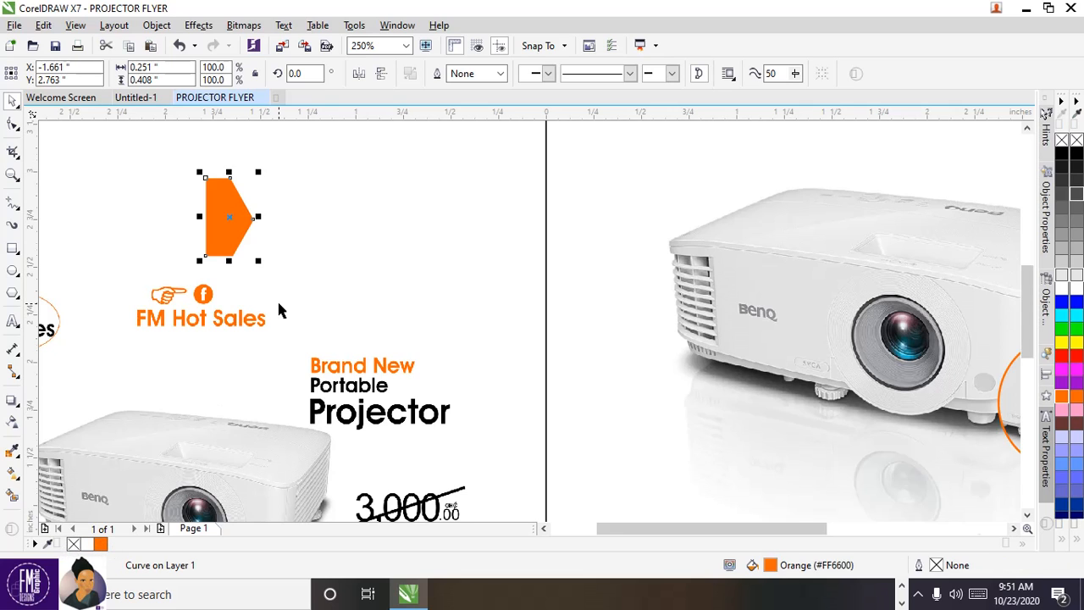
Step: Move the orange pentagon onto the page just above the SHOP NOW button and scale it to about 0.18 by 0.29 inch
{"action": "scroll", "coordinate": [278, 307], "scroll_direction": "down", "scroll_amount": 3}
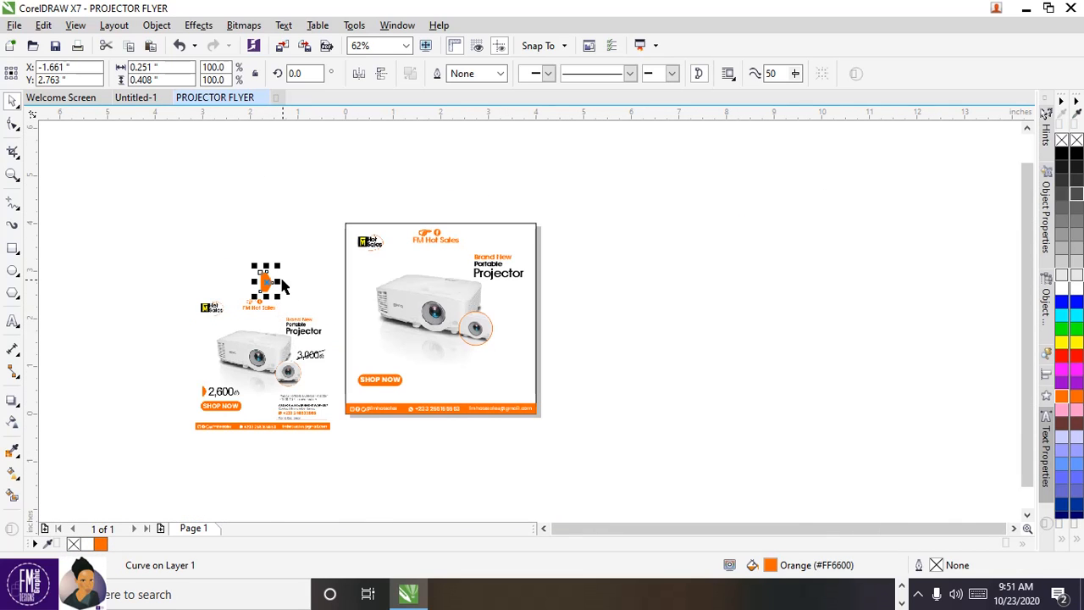
{"action": "left_click_drag", "start_coordinate": [254, 281], "coordinate": [363, 350]}
{"action": "key", "text": "ctrl+z"}
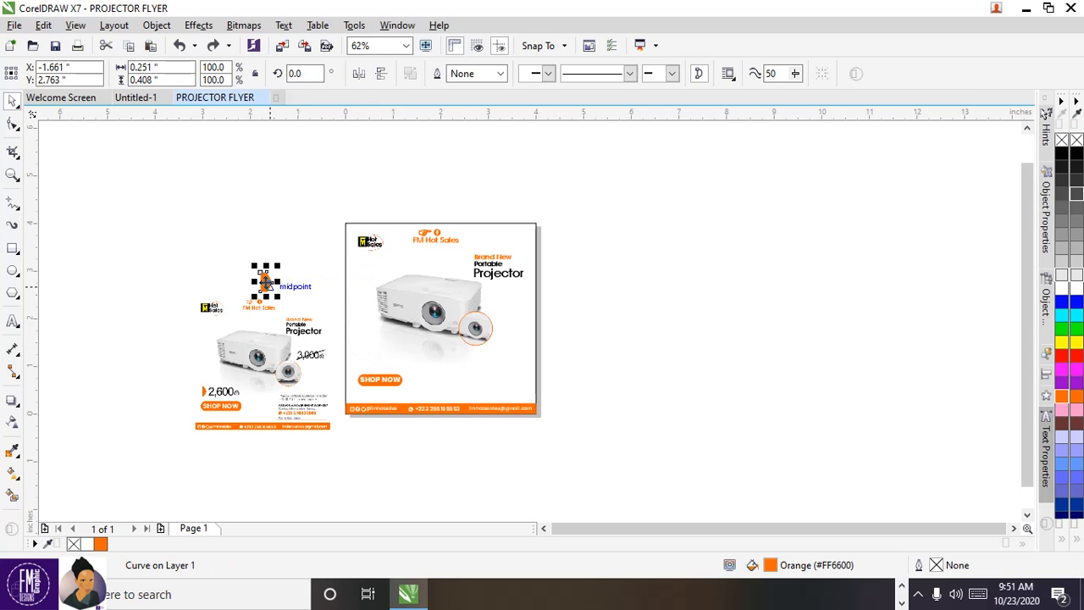
{"action": "left_click_drag", "start_coordinate": [359, 372], "coordinate": [357, 363]}
{"action": "scroll", "coordinate": [357, 363], "scroll_direction": "up", "scroll_amount": 4}
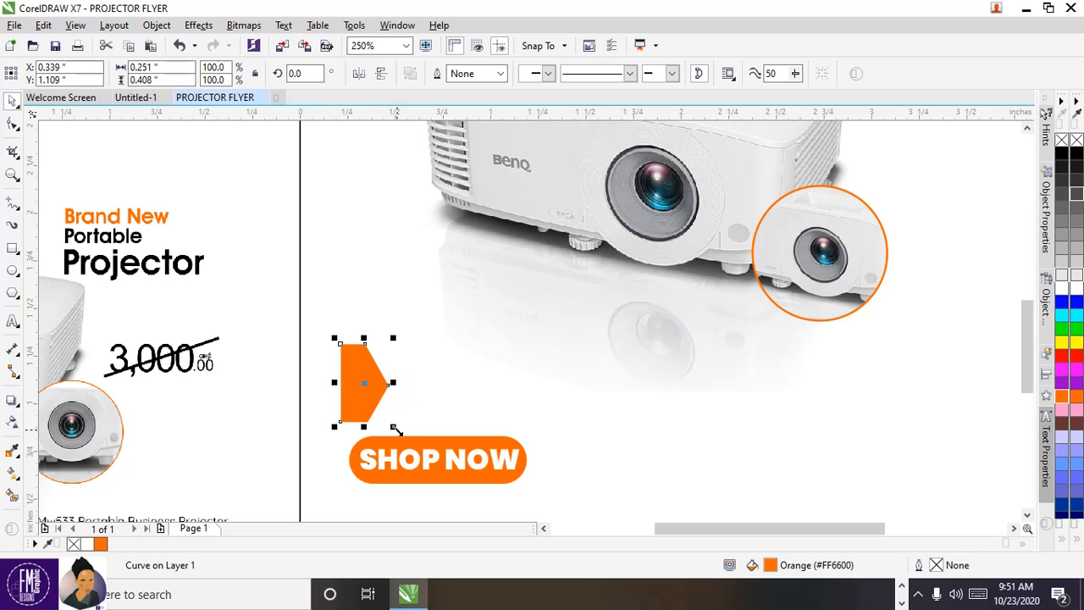
{"action": "left_click_drag", "start_coordinate": [395, 429], "coordinate": [378, 415]}
{"action": "left_click_drag", "start_coordinate": [353, 375], "coordinate": [361, 376]}
{"action": "scroll", "coordinate": [361, 376], "scroll_direction": "down", "scroll_amount": 4}
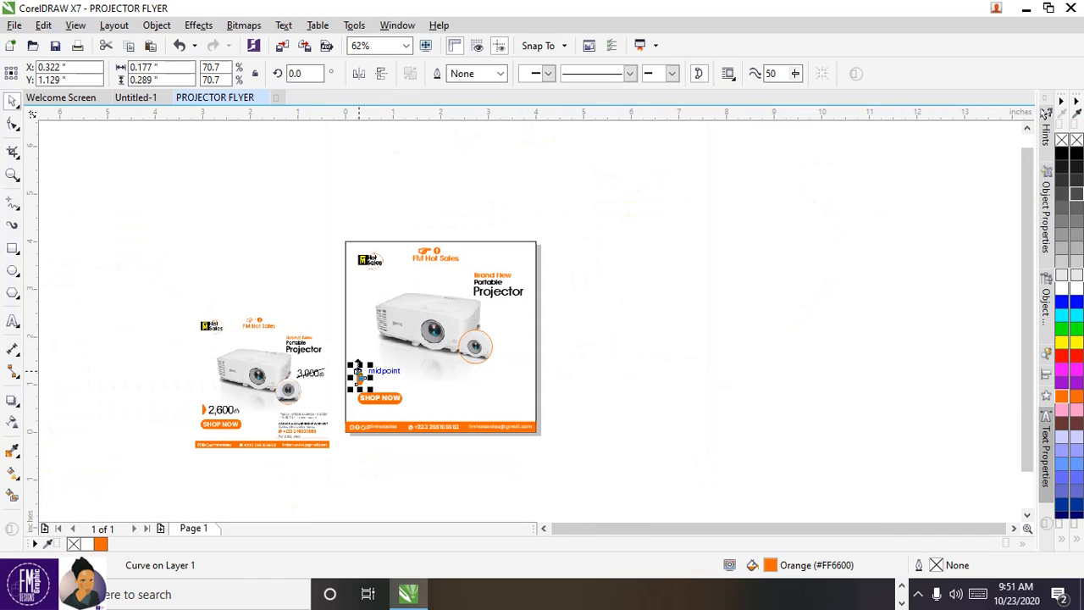
Step: Add the artistic text 2,600 in 24 pt Arial in the empty area above the reference flyer
{"action": "scroll", "coordinate": [357, 368], "scroll_direction": "up", "scroll_amount": 2}
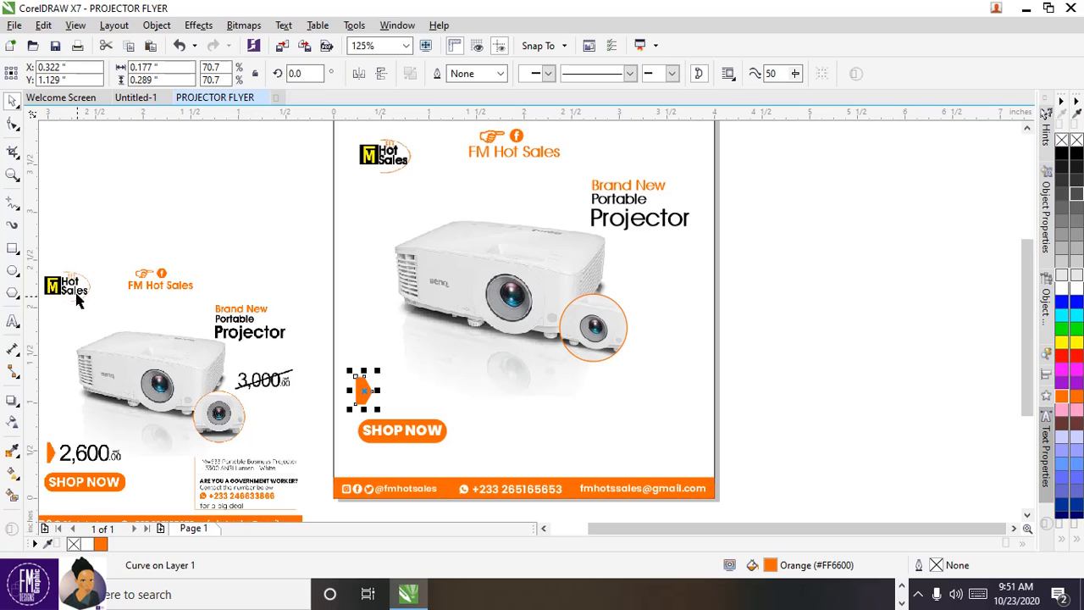
{"action": "left_click", "coordinate": [13, 323]}
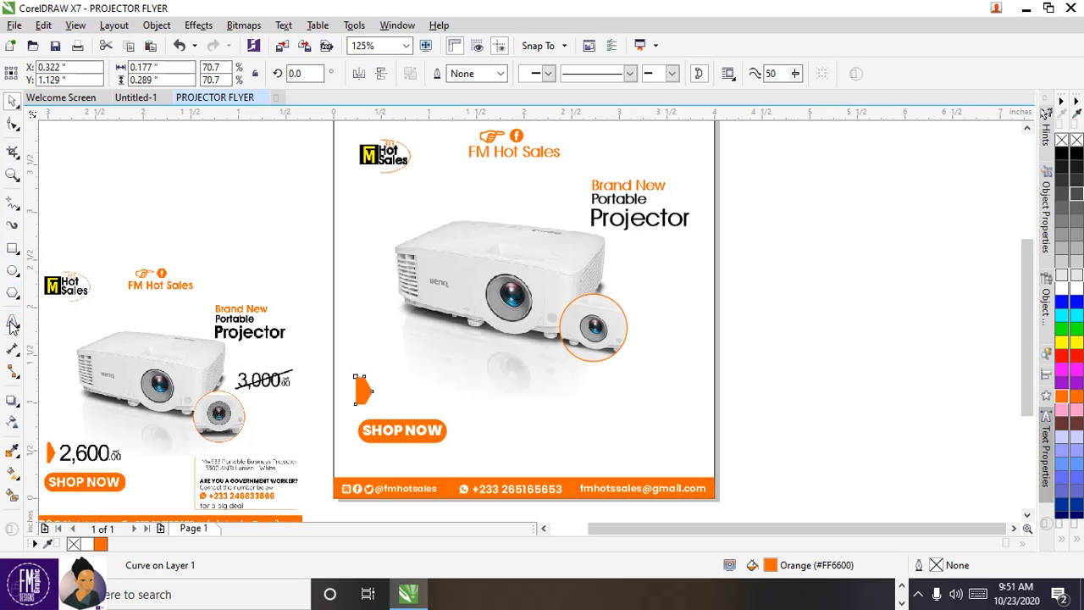
{"action": "left_click", "coordinate": [13, 323]}
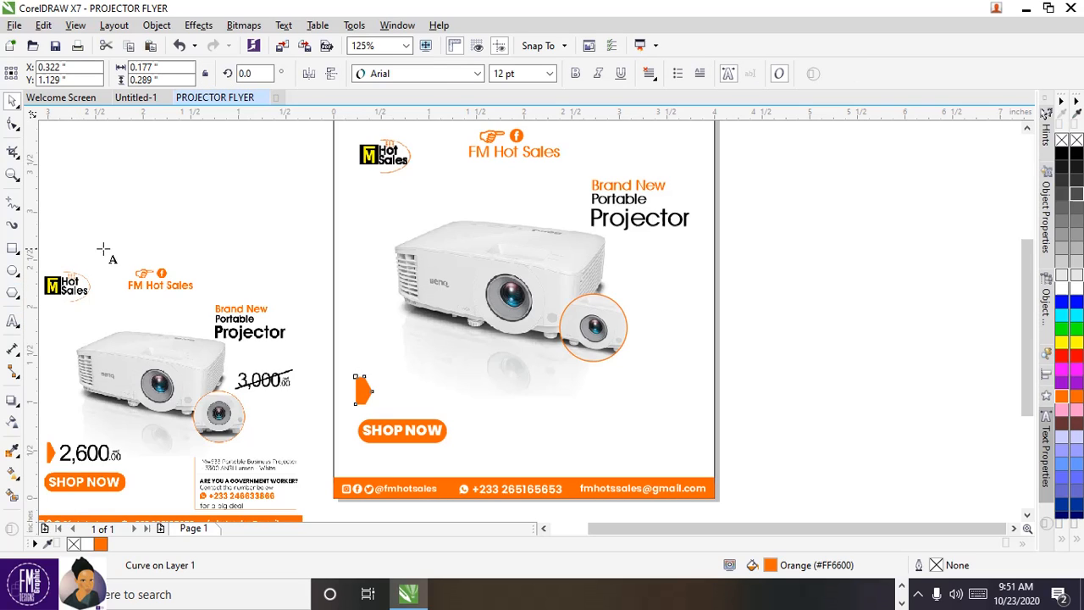
{"action": "left_click", "coordinate": [141, 211]}
{"action": "type", "text": "2,"}
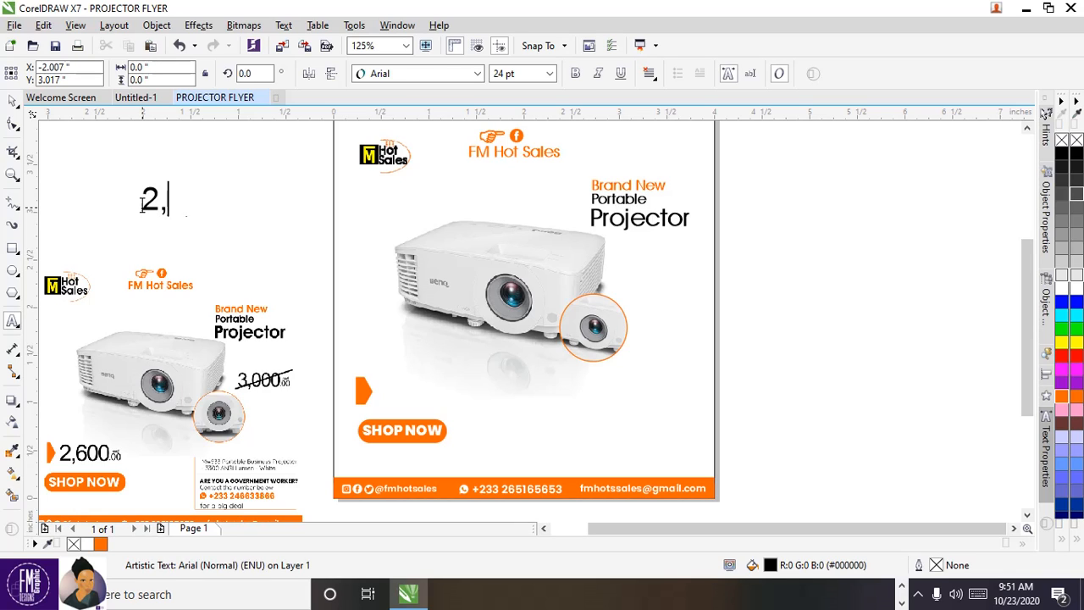
{"action": "type", "text": "600"}
{"action": "left_click", "coordinate": [12, 102]}
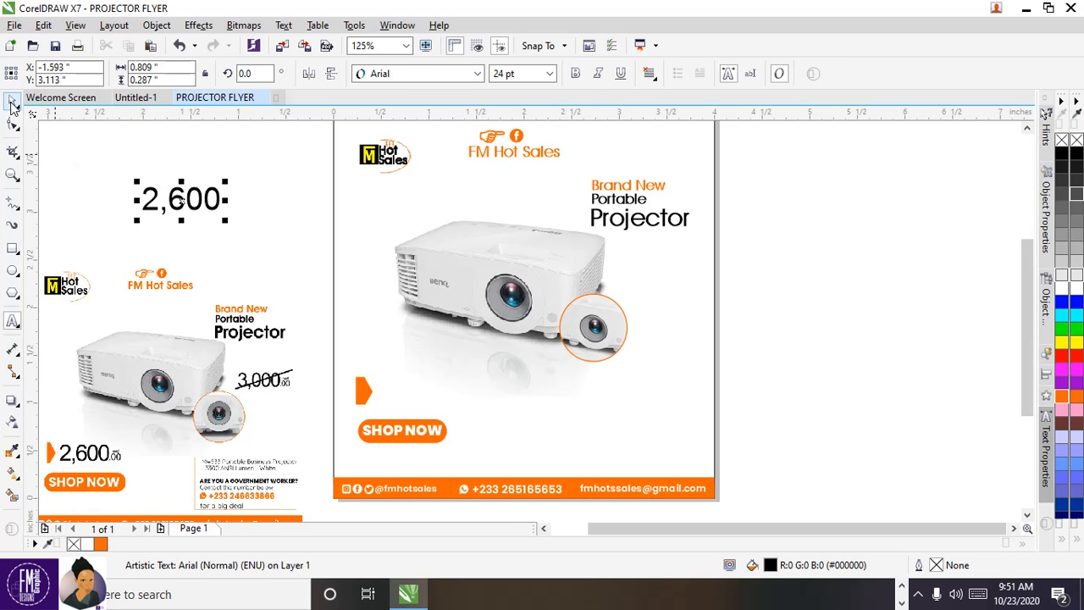
Step: Set the 2,600 text's font to Poppins in its normal, non-bold style
{"action": "left_click", "coordinate": [478, 73]}
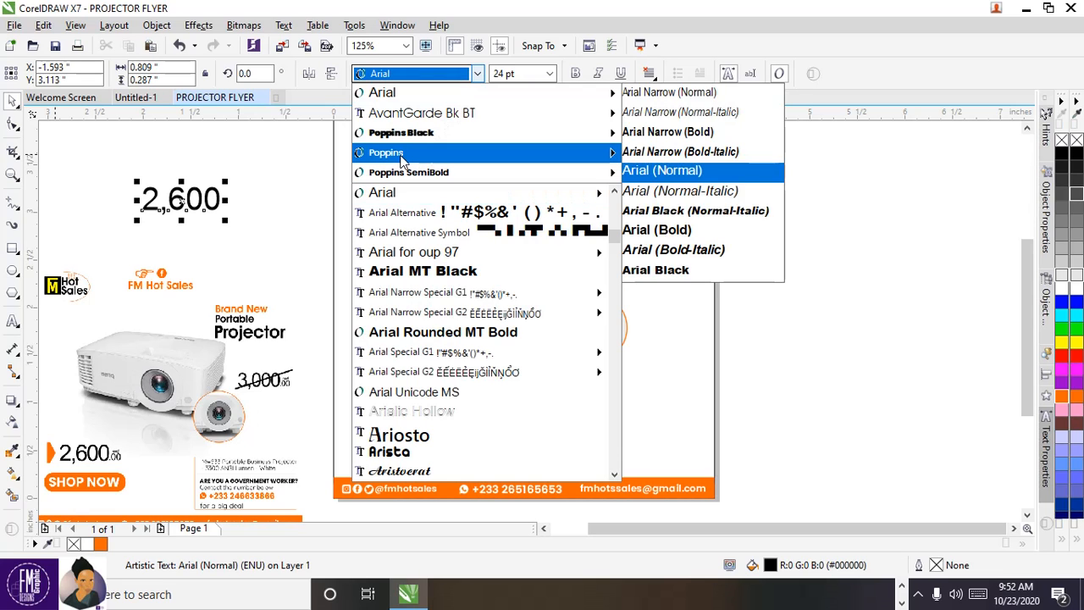
{"action": "mouse_move", "coordinate": [404, 161]}
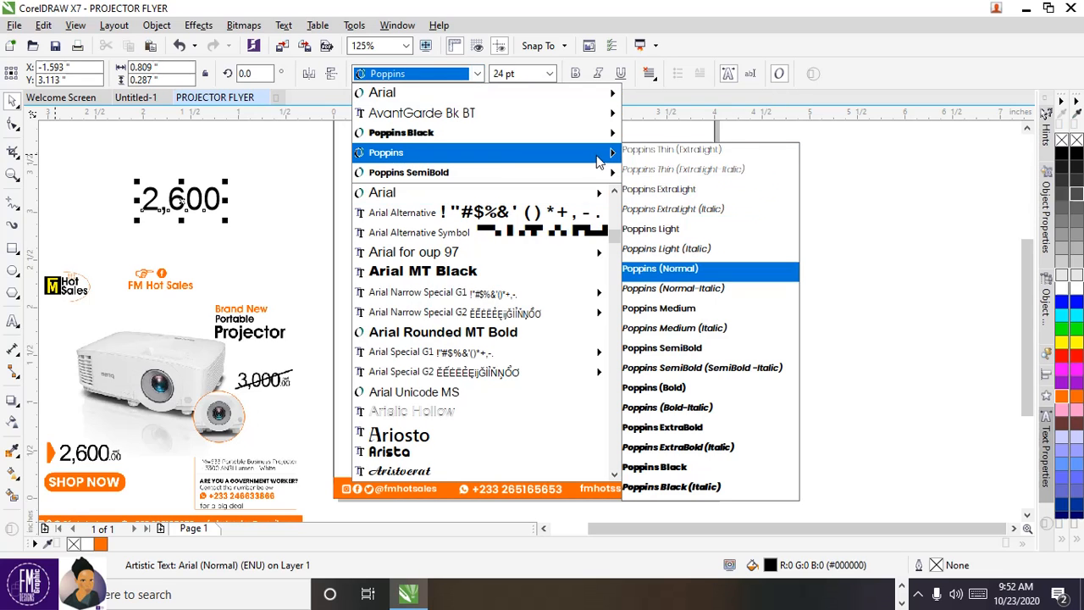
{"action": "left_click", "coordinate": [683, 389]}
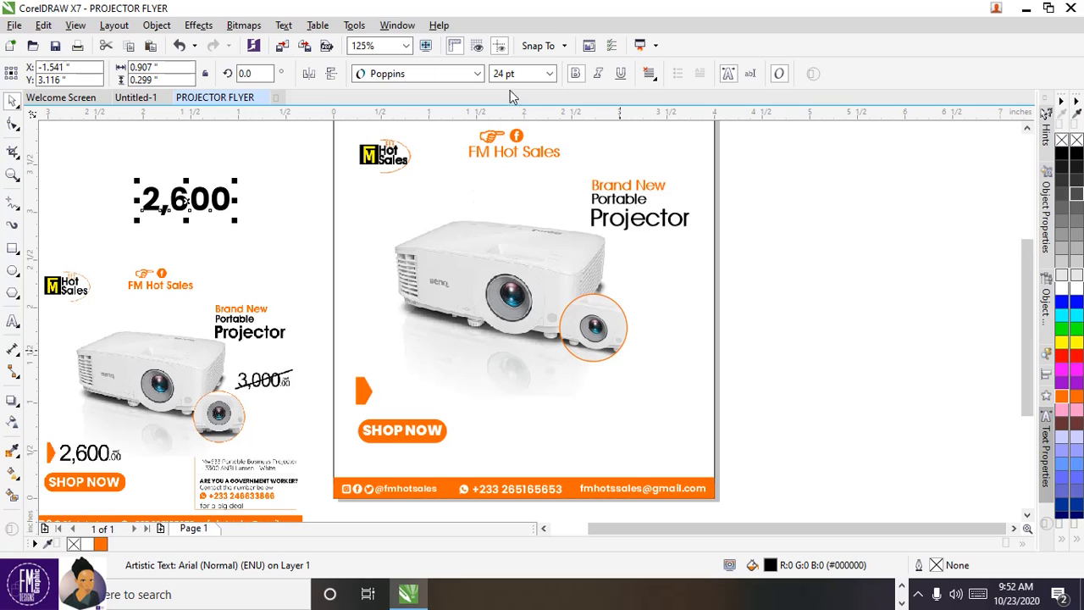
{"action": "left_click", "coordinate": [576, 75]}
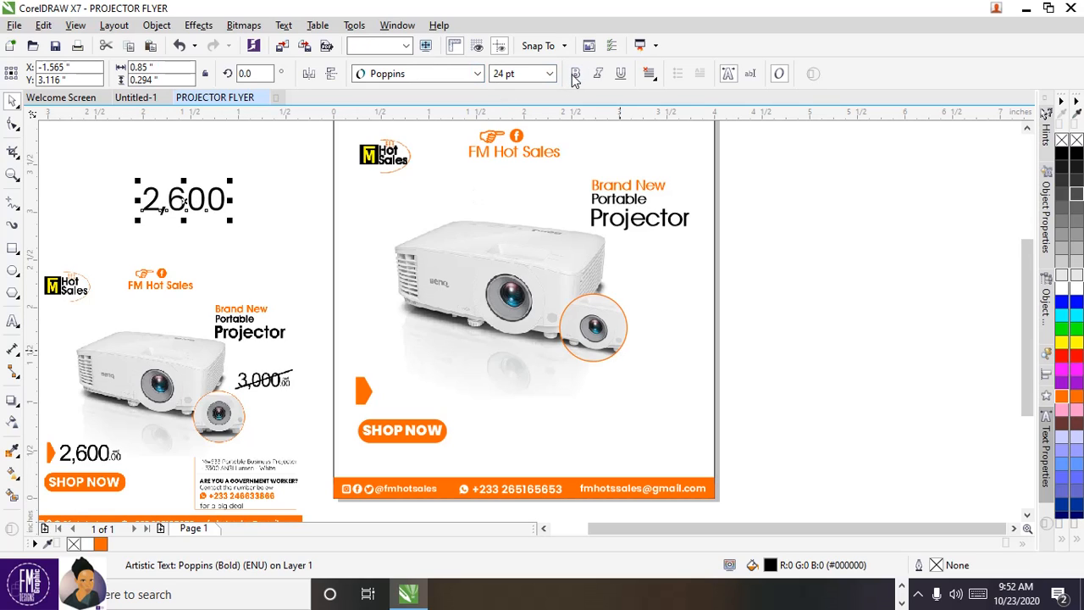
Step: Place the 2,600 price right beside the orange pentagon and tighten its character spacing to a width of about 0.74 inch
{"action": "left_click_drag", "start_coordinate": [183, 201], "coordinate": [423, 389]}
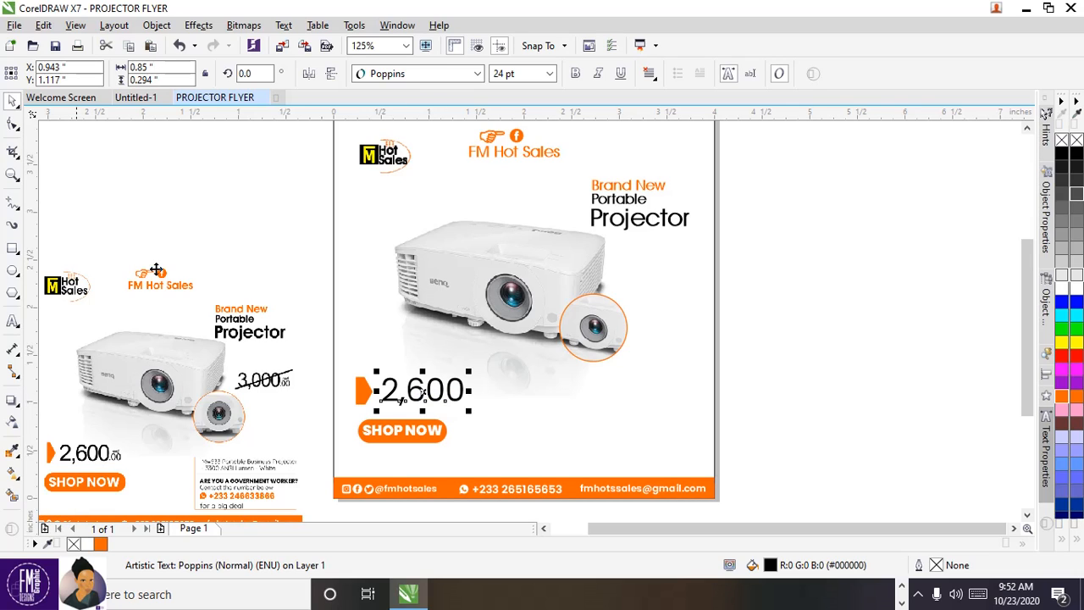
{"action": "left_click", "coordinate": [12, 123]}
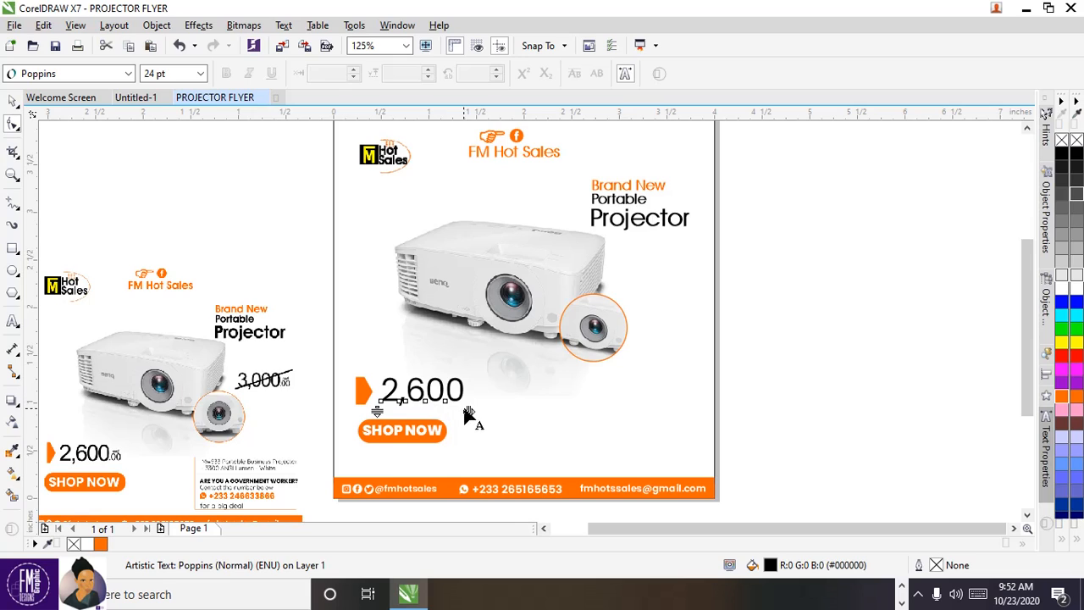
{"action": "left_click_drag", "start_coordinate": [468, 412], "coordinate": [449, 417]}
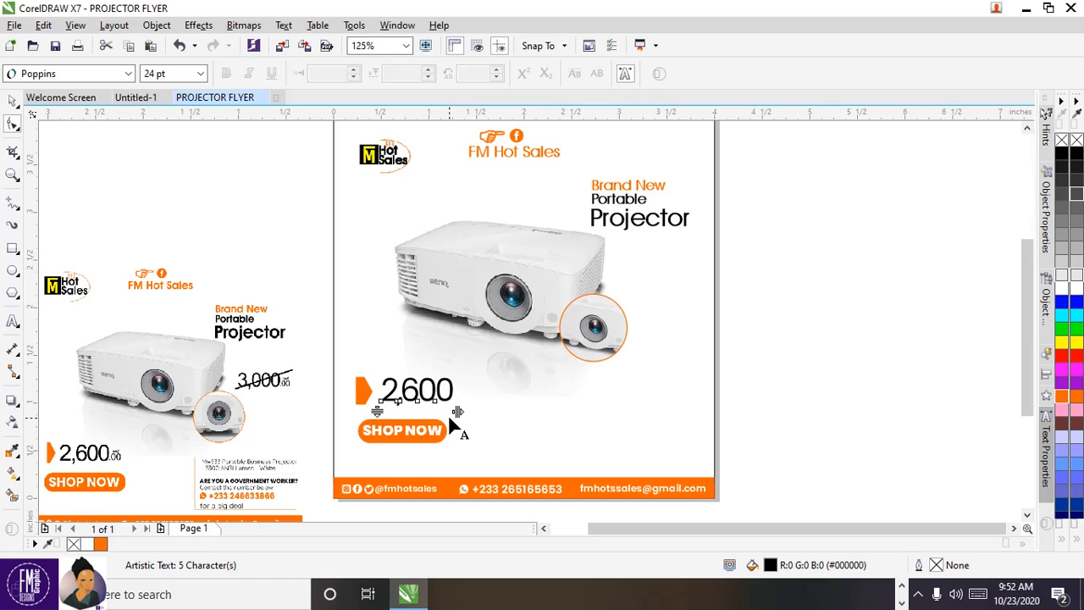
{"action": "left_click", "coordinate": [14, 101]}
{"action": "left_click_drag", "start_coordinate": [398, 401], "coordinate": [392, 403]}
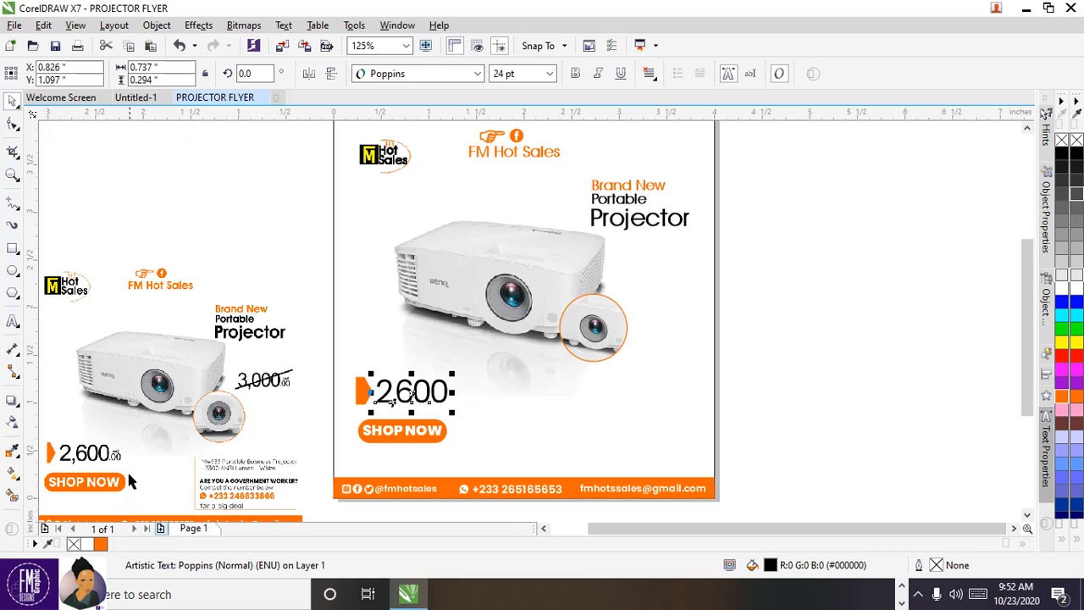
Step: Duplicate the 2,600 price to its right and replace the copy's text with .00
{"action": "left_click_drag", "start_coordinate": [402, 389], "coordinate": [498, 392]}
{"action": "double_click", "coordinate": [498, 392]}
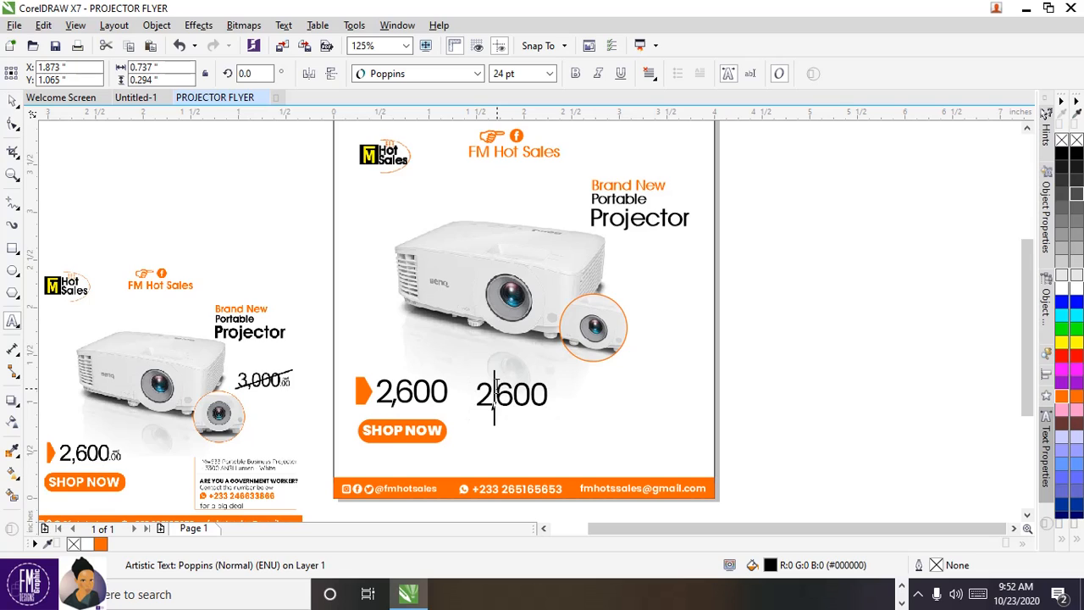
{"action": "key", "text": "ctrl+a"}
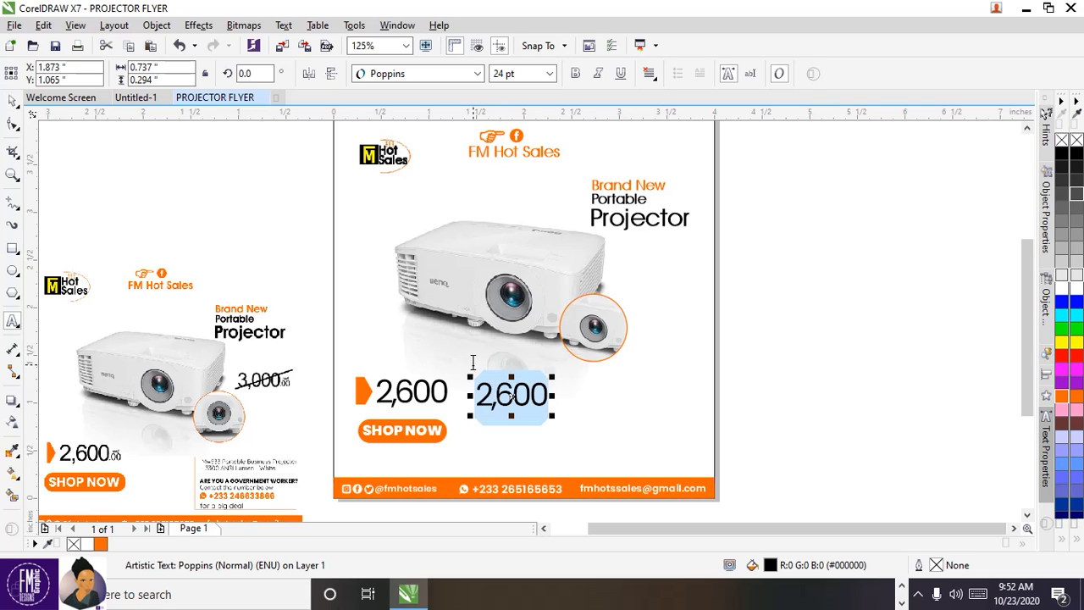
{"action": "key", "text": "BackSpace"}
{"action": "type", "text": ".00"}
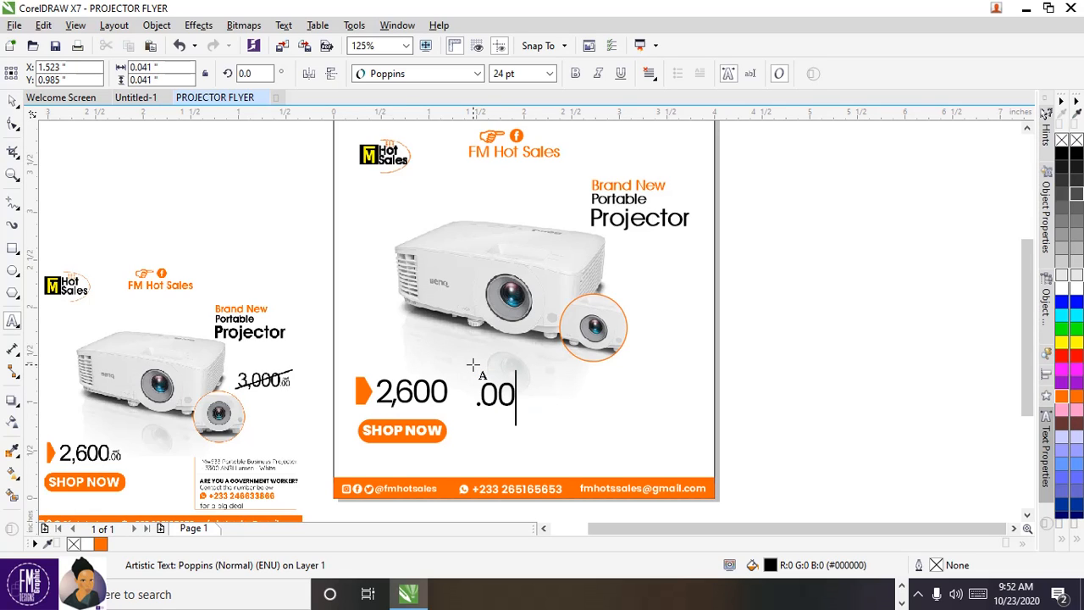
{"action": "key", "text": "ctrl+space"}
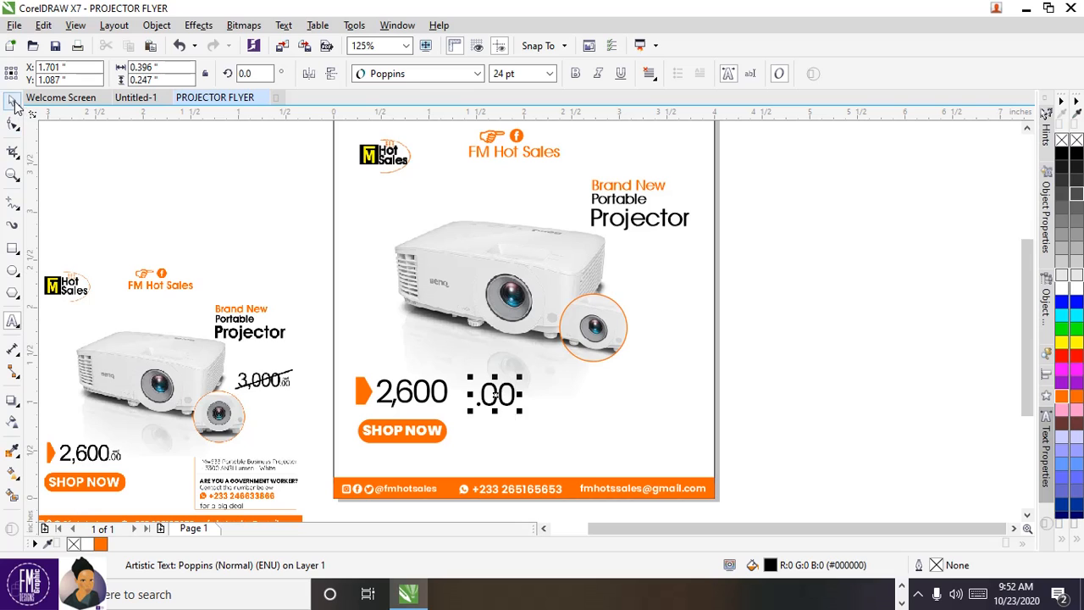
Step: Scale the .00 text down to about 9.8 pt and place it directly after the 2,600 price
{"action": "left_click_drag", "start_coordinate": [523, 378], "coordinate": [500, 395]}
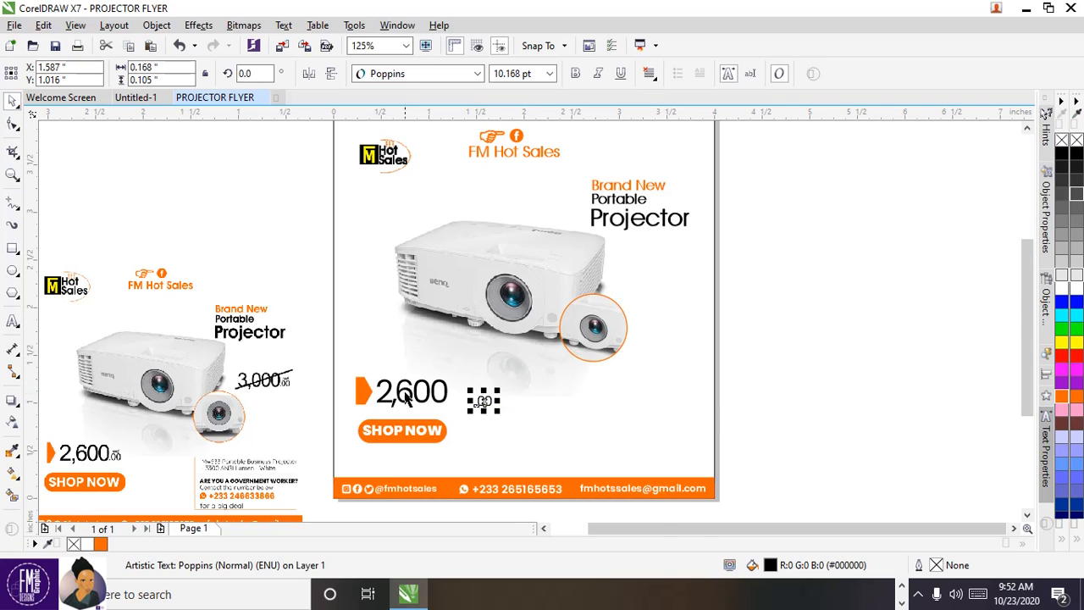
{"action": "scroll", "coordinate": [500, 395], "scroll_direction": "up", "scroll_amount": 2}
{"action": "scroll", "coordinate": [496, 415], "scroll_direction": "up", "scroll_amount": 3}
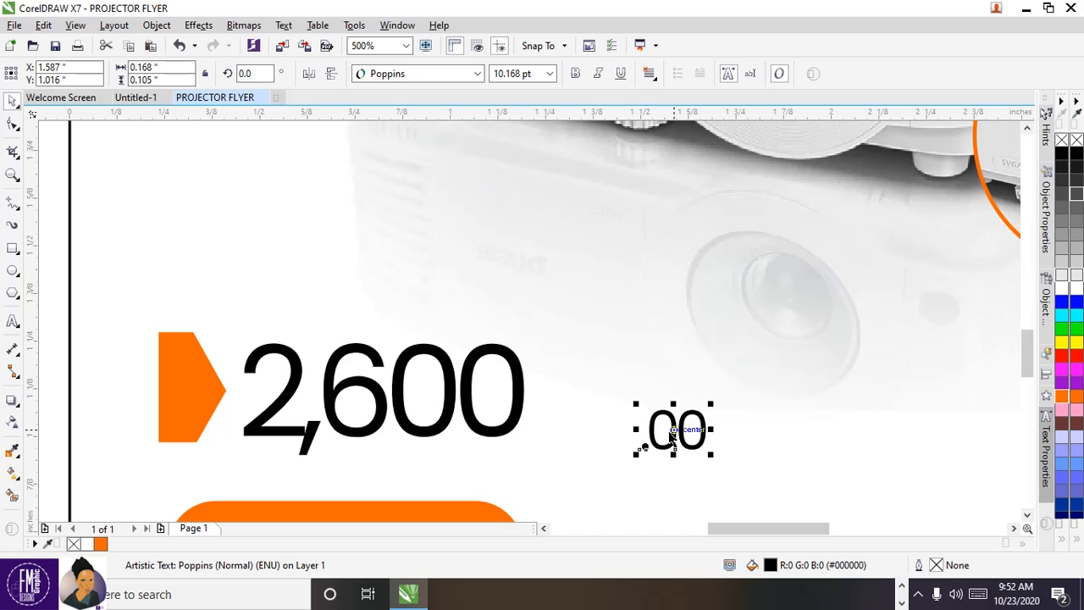
{"action": "left_click_drag", "start_coordinate": [672, 434], "coordinate": [598, 387]}
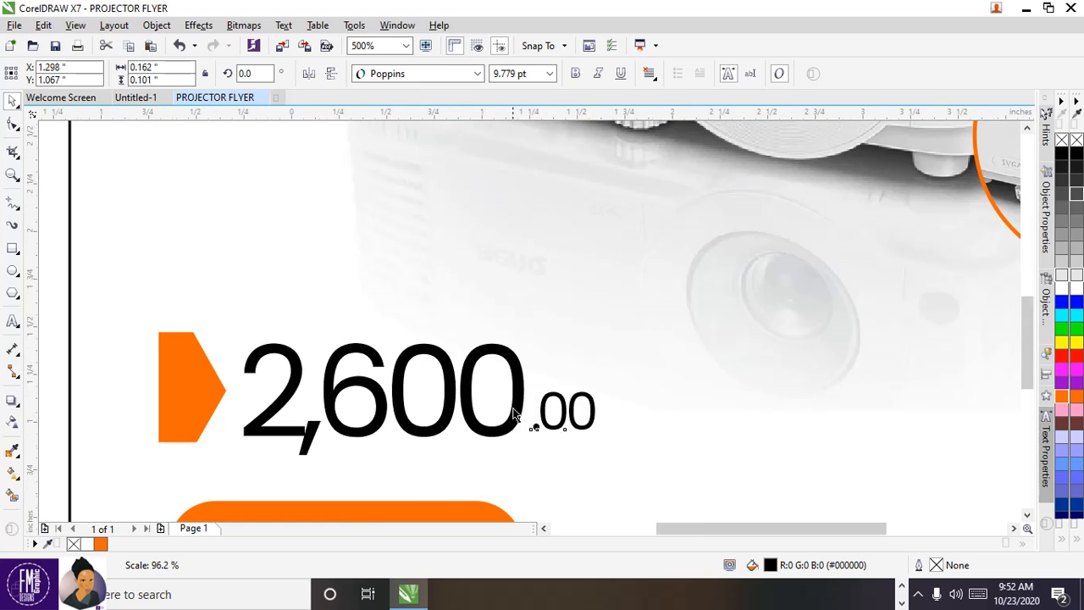
{"action": "scroll", "coordinate": [513, 415], "scroll_direction": "down", "scroll_amount": 2}
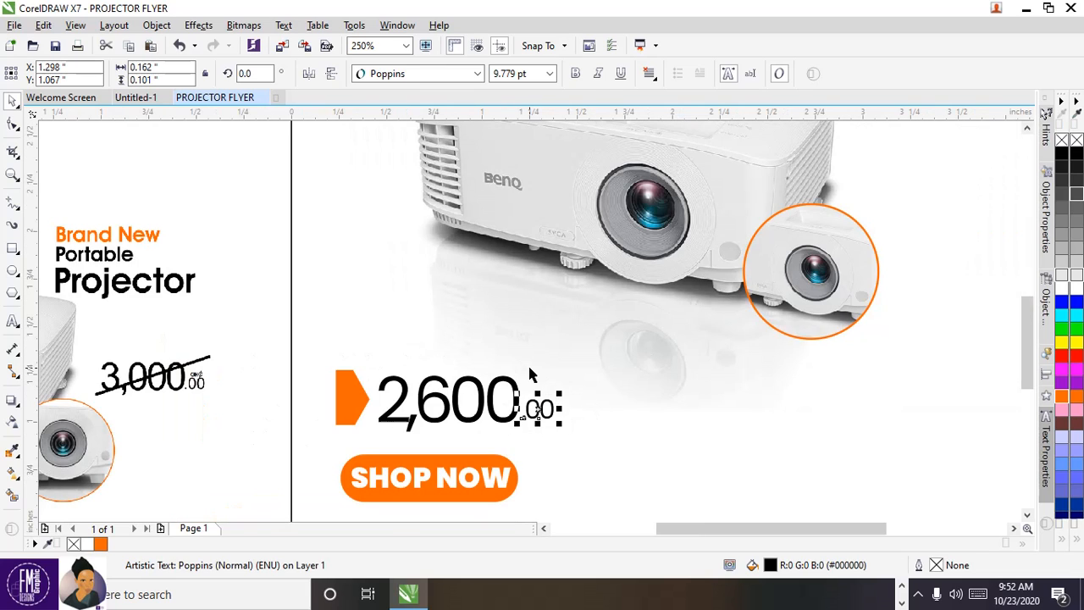
Step: Add the artistic text GH in 24 pt Arial above the reference flyer's Brand New Portable Projector heading
{"action": "left_click", "coordinate": [197, 225]}
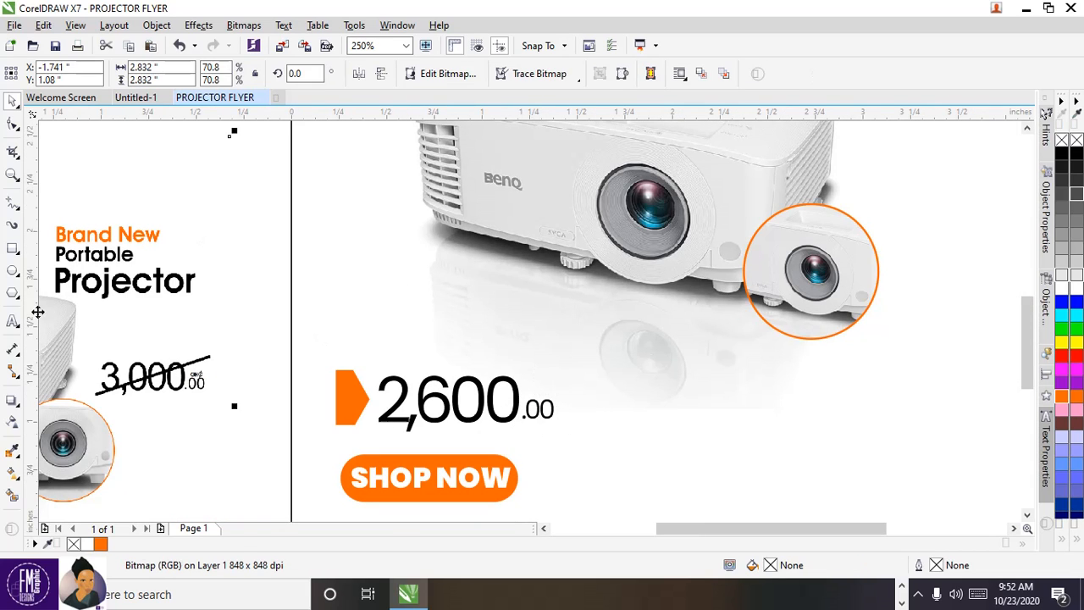
{"action": "left_click", "coordinate": [12, 320]}
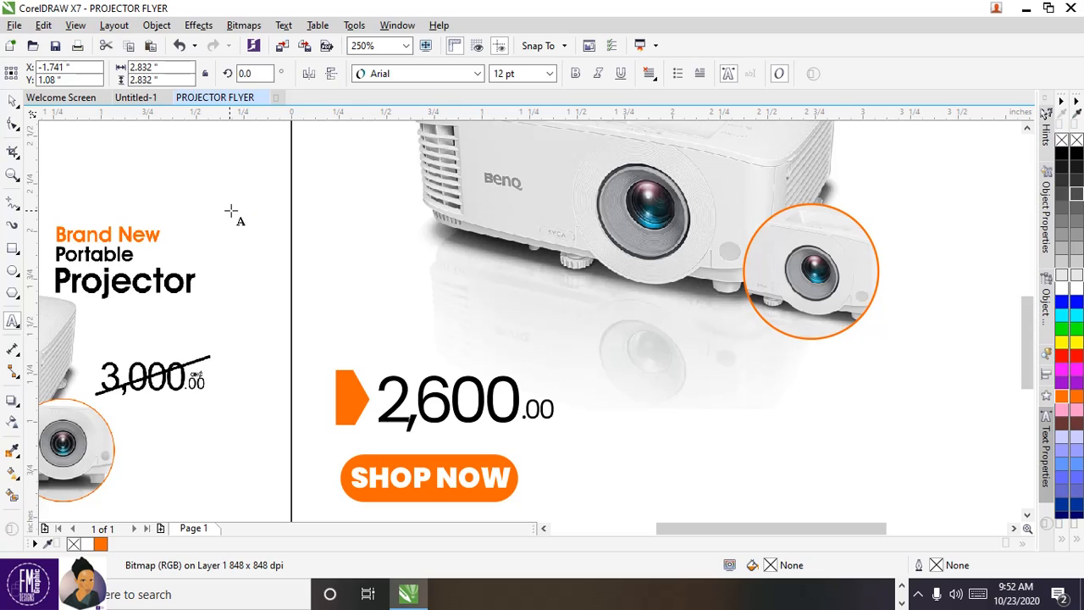
{"action": "left_click", "coordinate": [230, 210]}
{"action": "type", "text": "gh"}
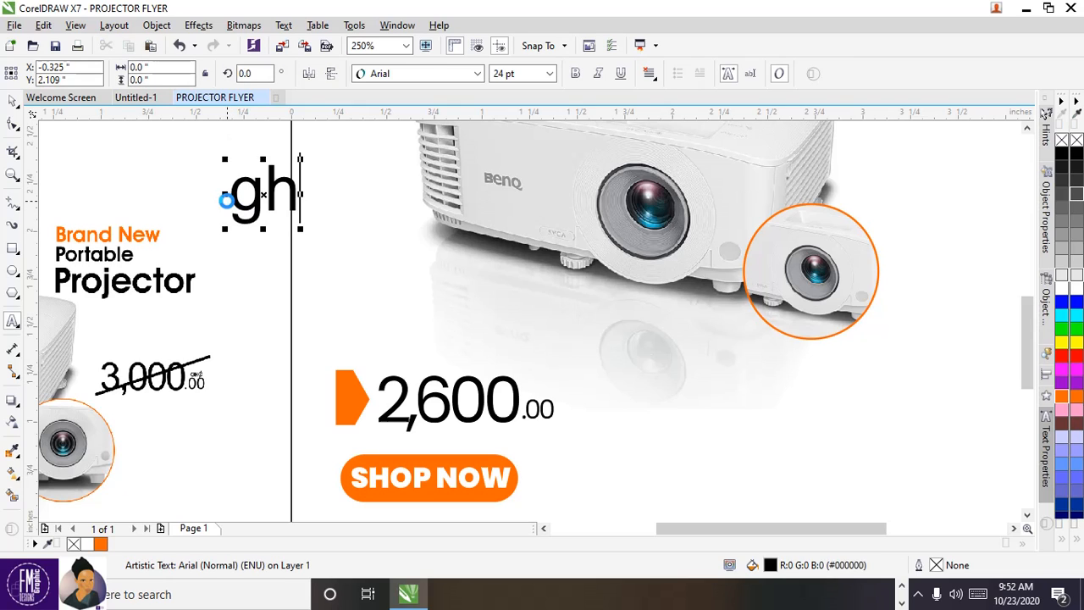
{"action": "key", "text": "BackSpace"}
{"action": "key", "text": "BackSpace"}
{"action": "type", "text": "GH"}
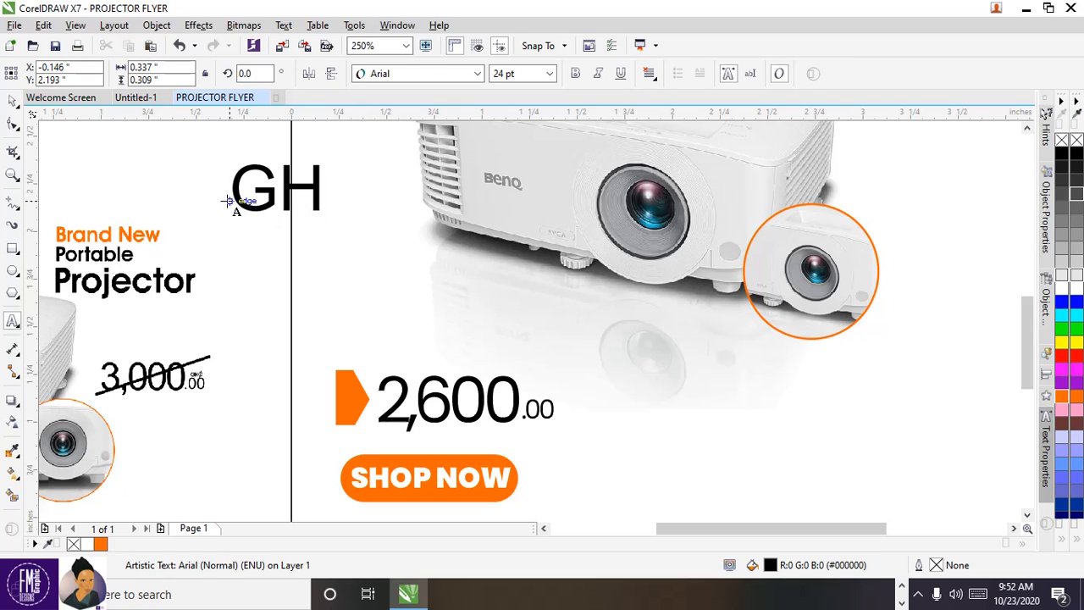
{"action": "key", "text": "Escape"}
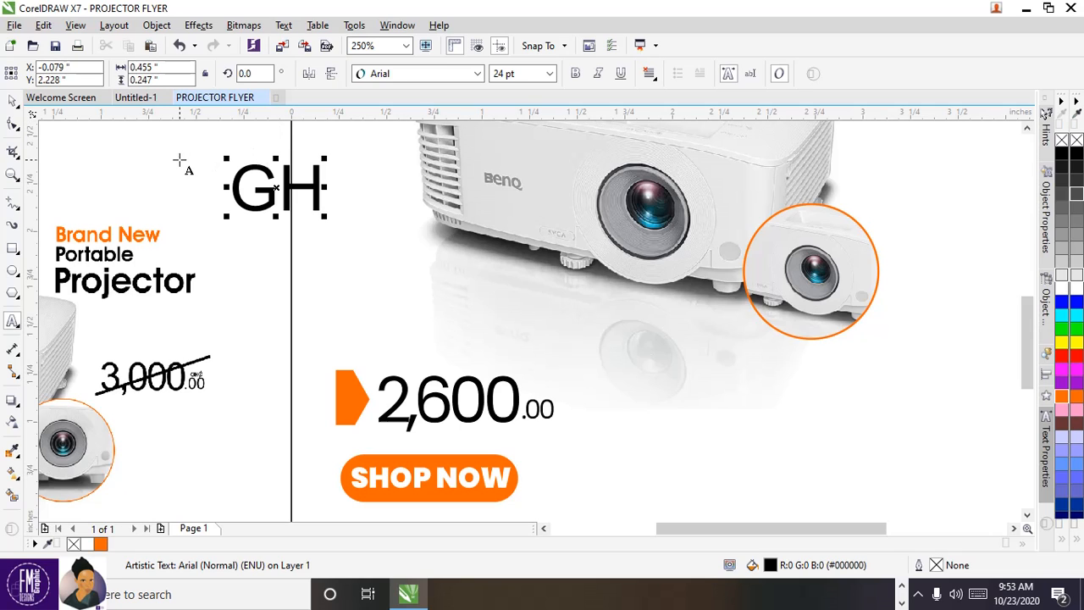
Step: Bring up the Insert Character glyph list while the GH text stays selected
{"action": "left_click", "coordinate": [283, 26]}
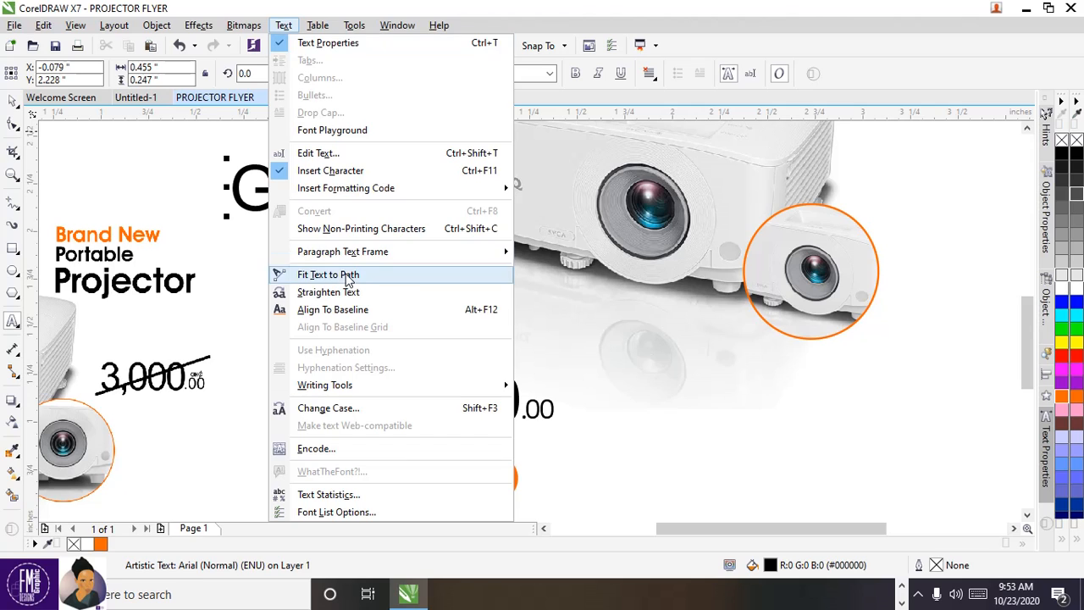
{"action": "left_click", "coordinate": [338, 173]}
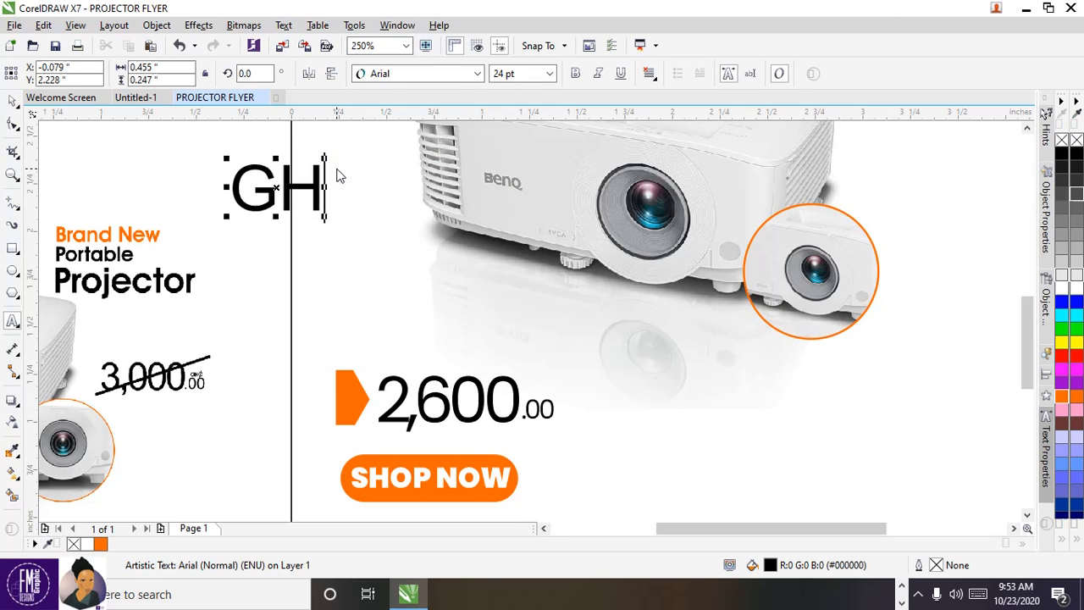
{"action": "left_click", "coordinate": [284, 25]}
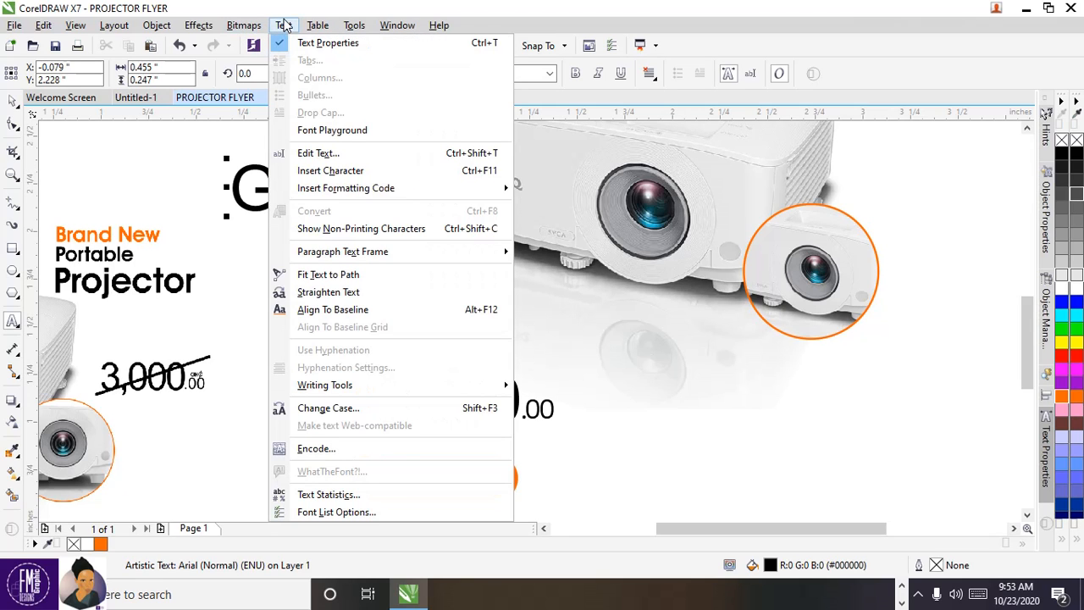
{"action": "left_click", "coordinate": [334, 172]}
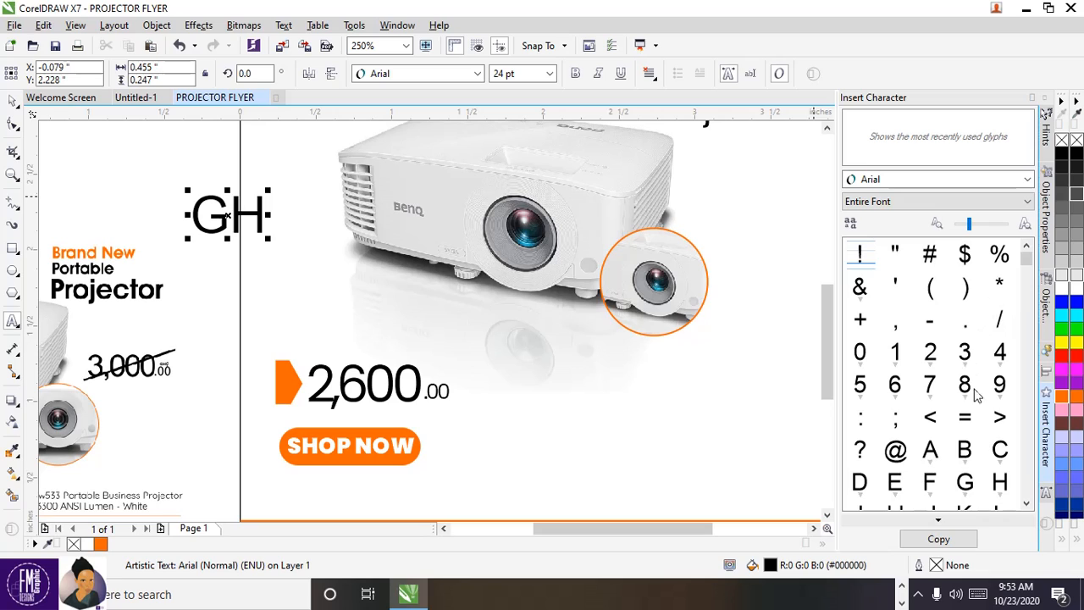
Step: Look through the Arial glyphs for a cedi currency symbol to add to the GH text
{"action": "left_click", "coordinate": [1026, 506]}
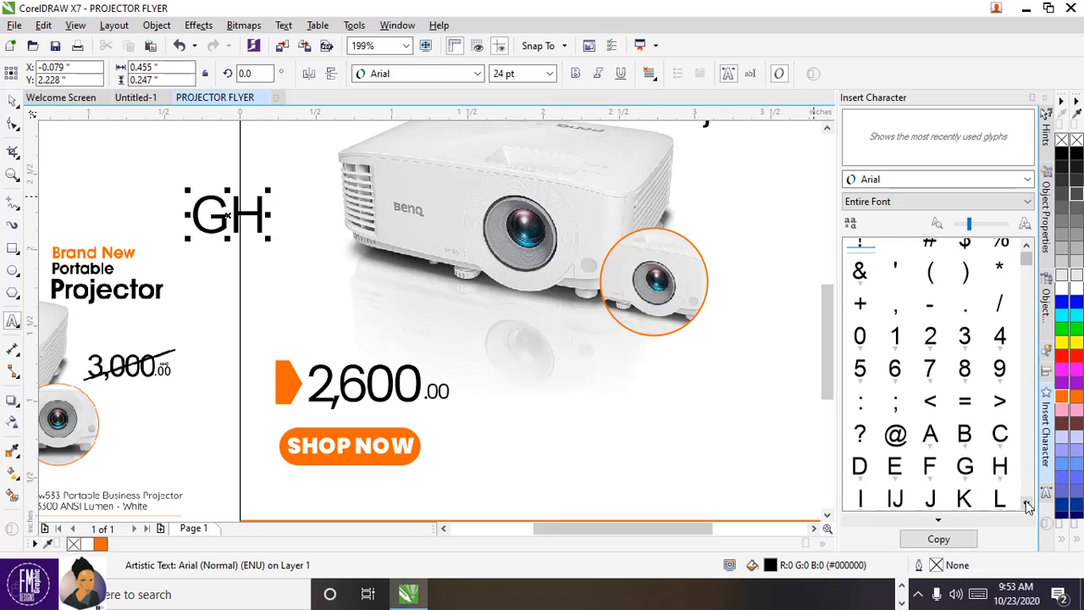
{"action": "left_click", "coordinate": [1026, 507]}
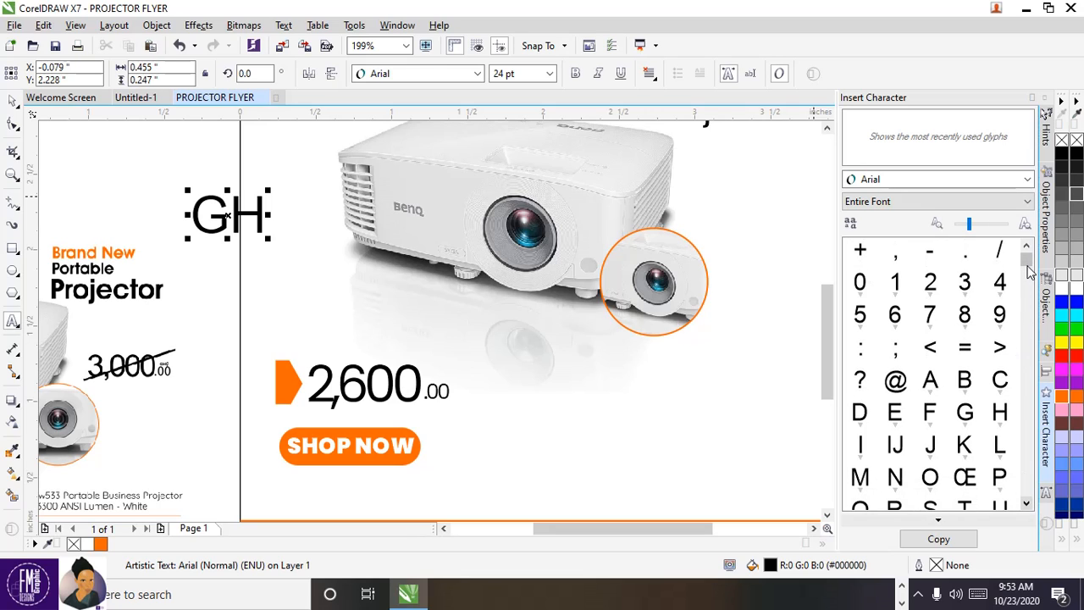
{"action": "scroll", "coordinate": [1031, 278], "scroll_direction": "down", "scroll_amount": 1}
{"action": "scroll", "coordinate": [1030, 278], "scroll_direction": "down", "scroll_amount": 3}
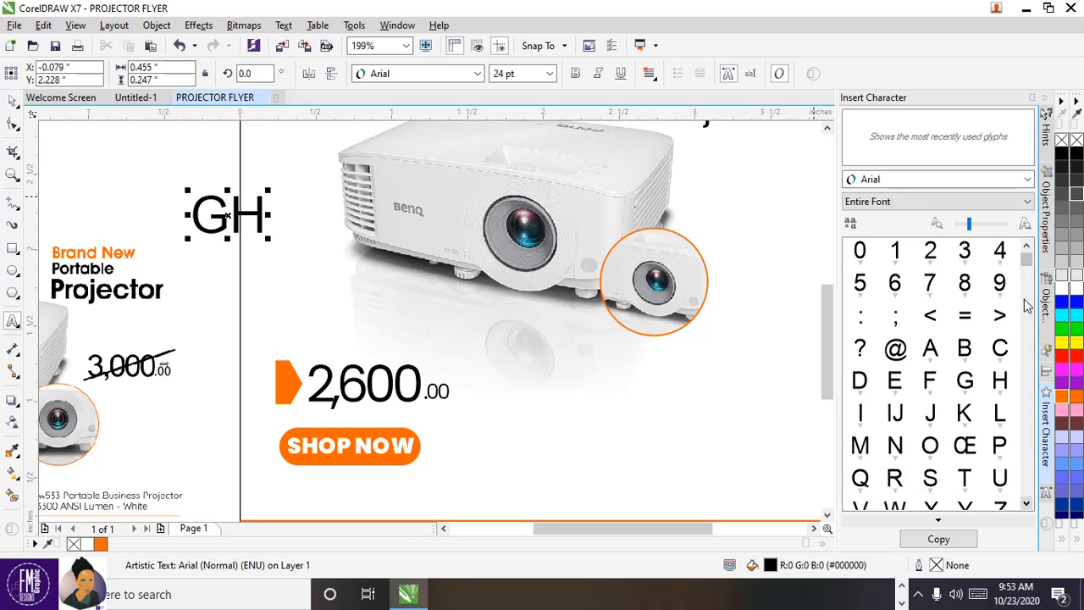
{"action": "scroll", "coordinate": [1034, 331], "scroll_direction": "down", "scroll_amount": 2}
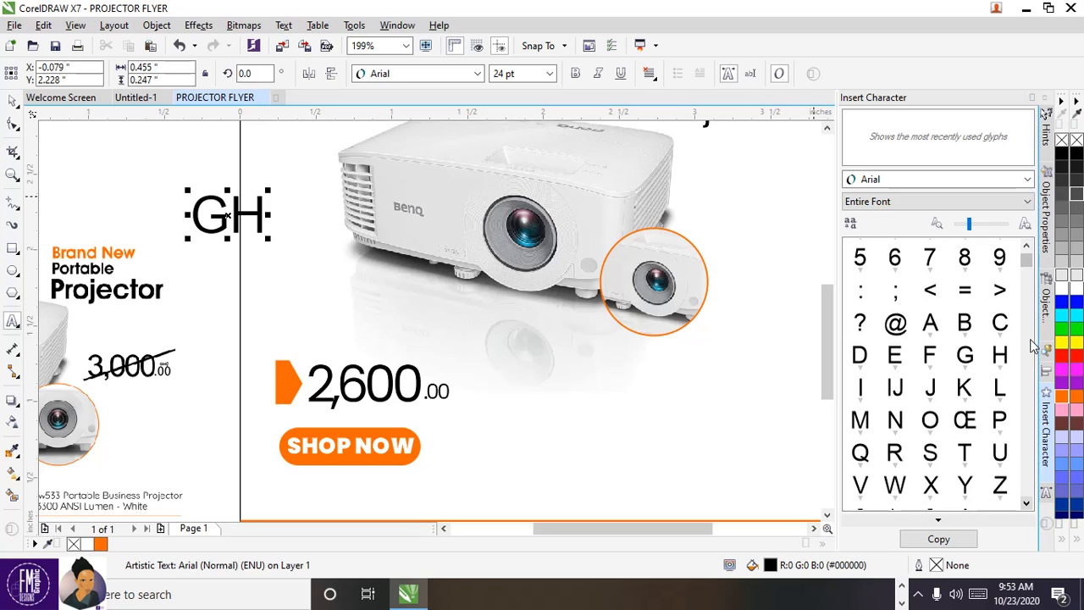
{"action": "left_click_drag", "start_coordinate": [1028, 346], "coordinate": [1025, 392]}
{"action": "scroll", "coordinate": [1028, 359], "scroll_direction": "up", "scroll_amount": 5}
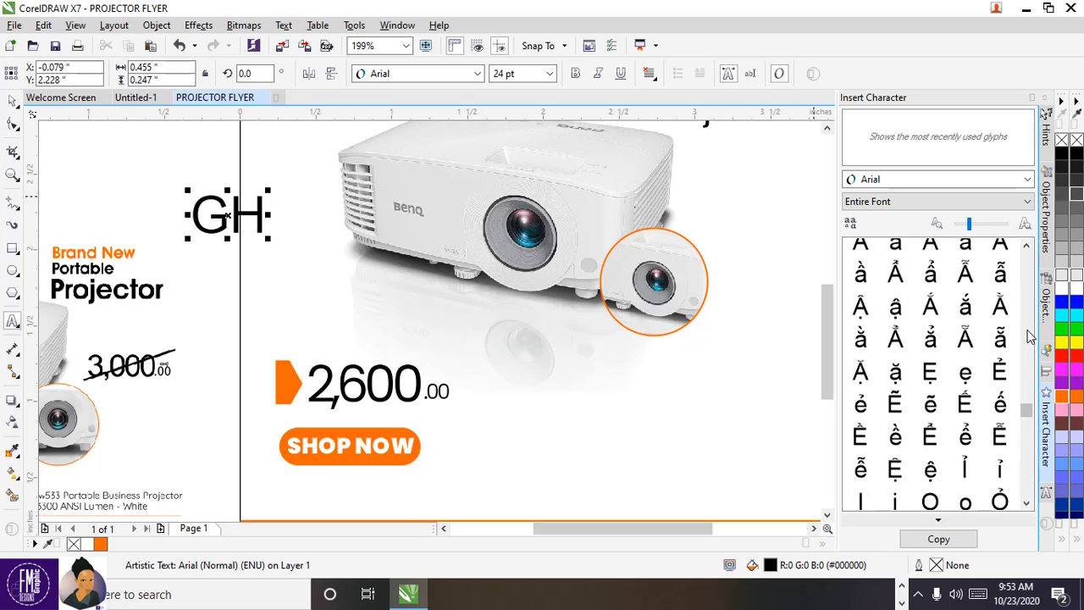
{"action": "scroll", "coordinate": [1032, 331], "scroll_direction": "up", "scroll_amount": 4}
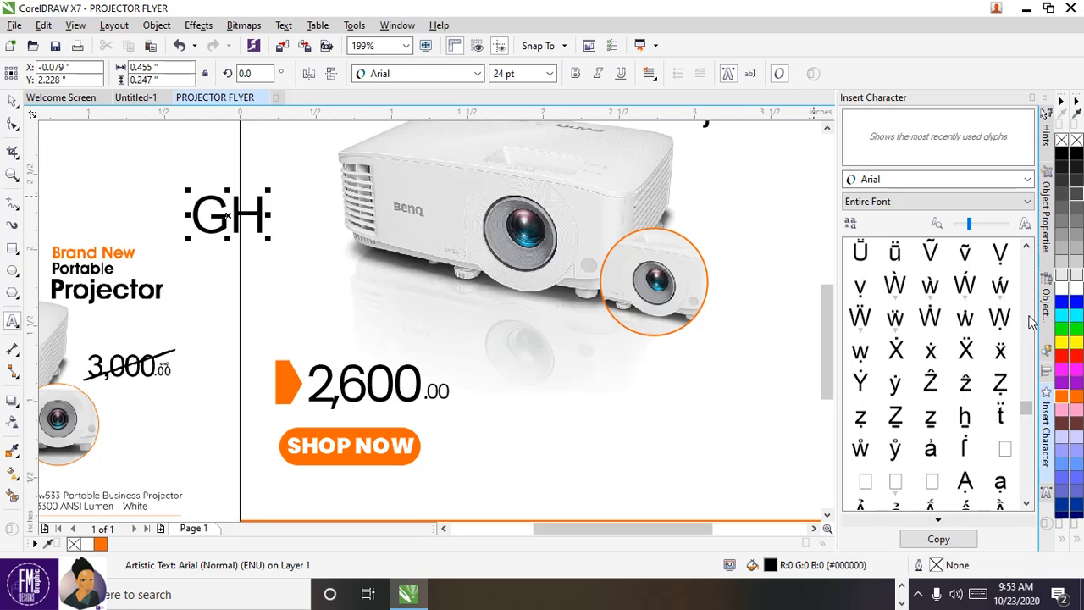
{"action": "scroll", "coordinate": [1032, 321], "scroll_direction": "up", "scroll_amount": 4}
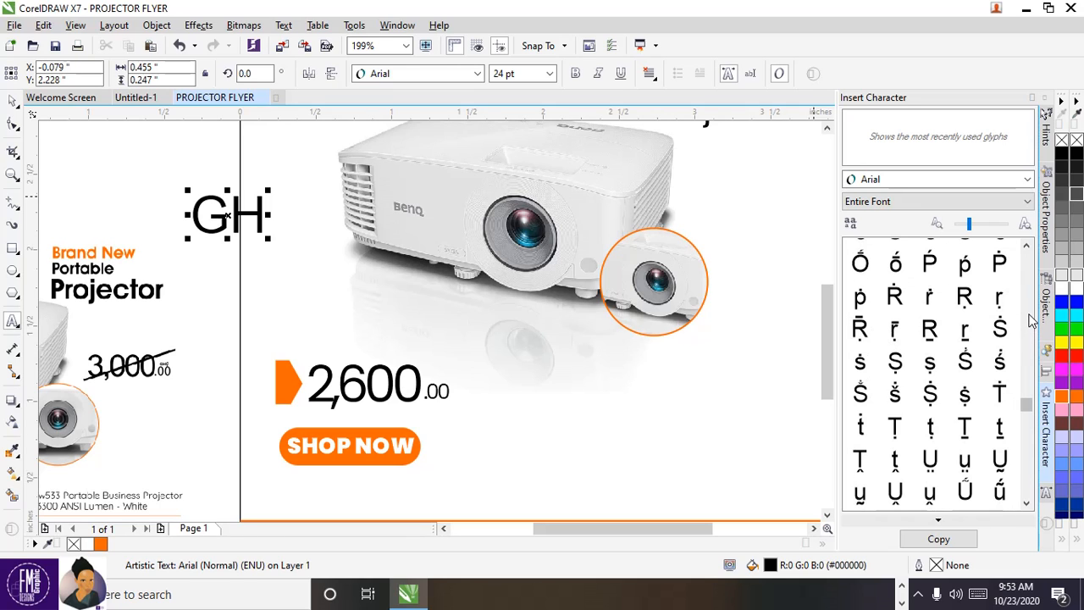
{"action": "left_click", "coordinate": [1028, 248]}
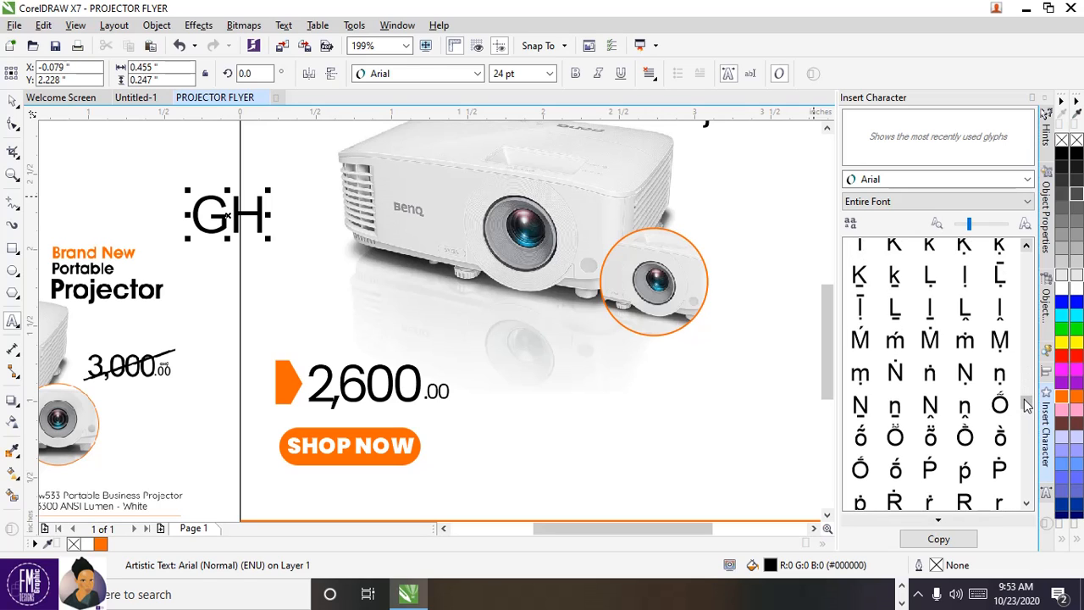
{"action": "scroll", "coordinate": [1002, 320], "scroll_direction": "up", "scroll_amount": 5}
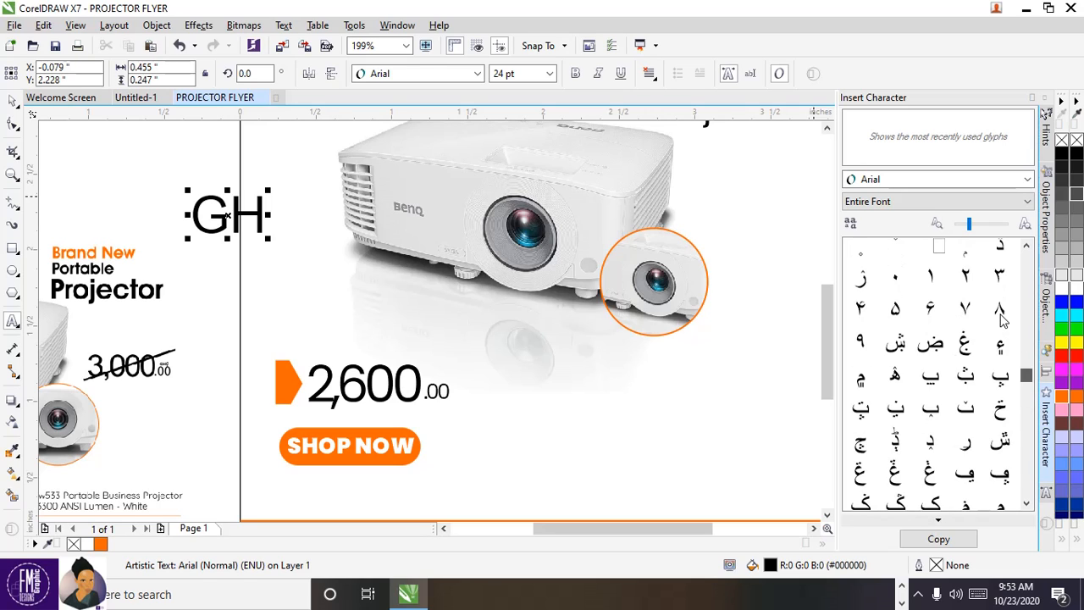
{"action": "scroll", "coordinate": [1003, 320], "scroll_direction": "down", "scroll_amount": 3}
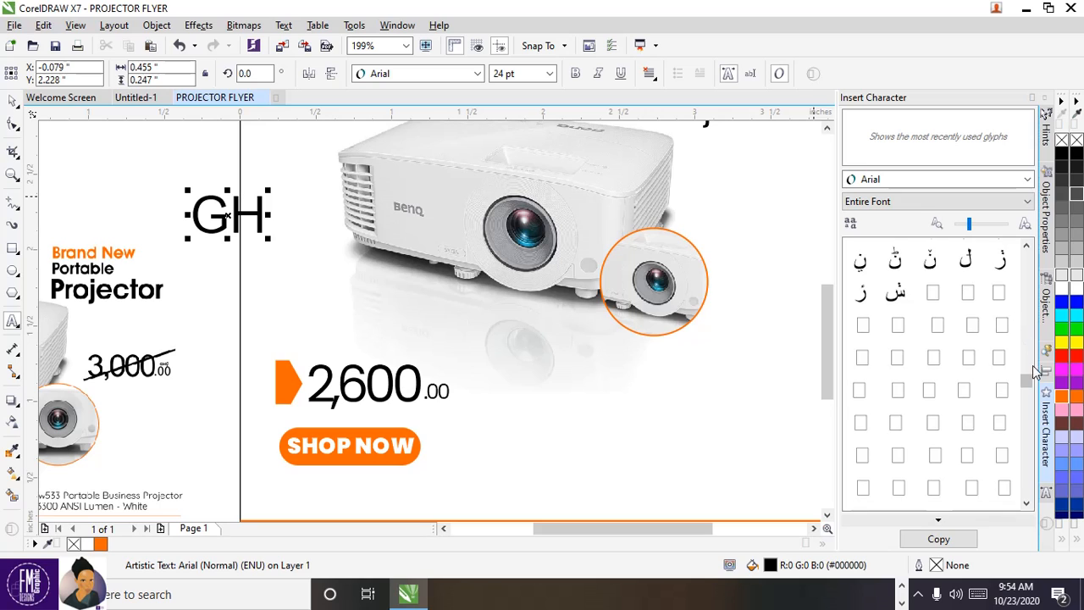
{"action": "left_click_drag", "start_coordinate": [1027, 379], "coordinate": [1026, 381]}
{"action": "scroll", "coordinate": [1031, 347], "scroll_direction": "up", "scroll_amount": 4}
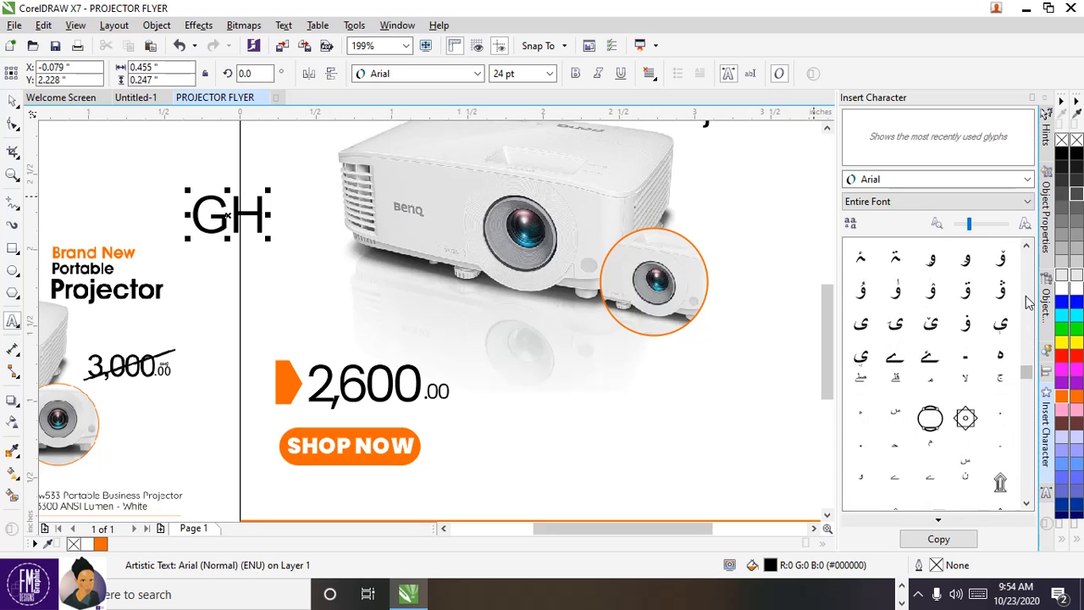
{"action": "scroll", "coordinate": [1029, 301], "scroll_direction": "down", "scroll_amount": 3}
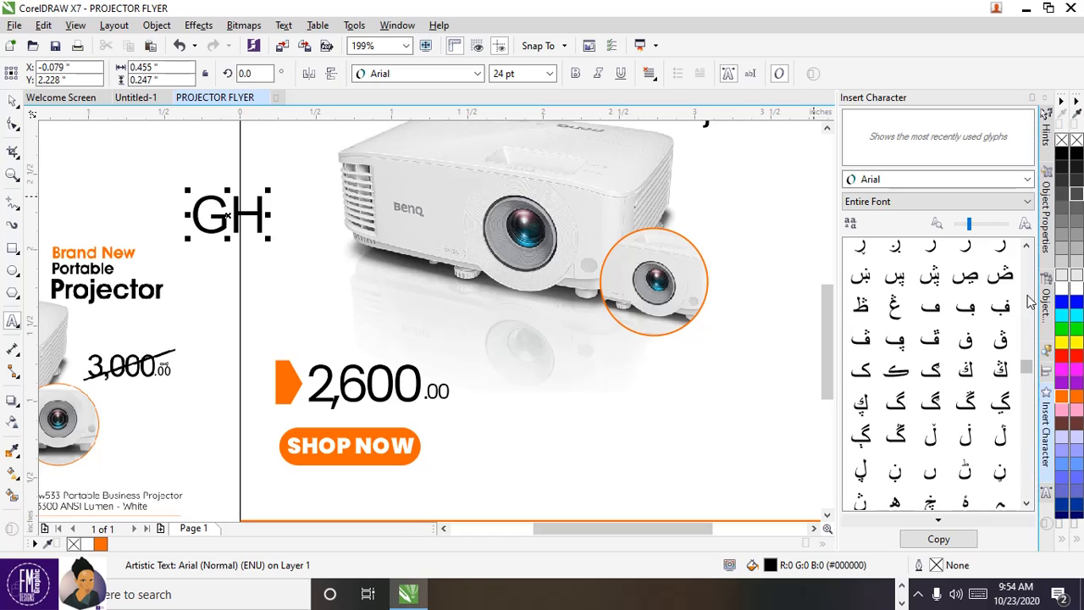
{"action": "scroll", "coordinate": [1030, 301], "scroll_direction": "up", "scroll_amount": 4}
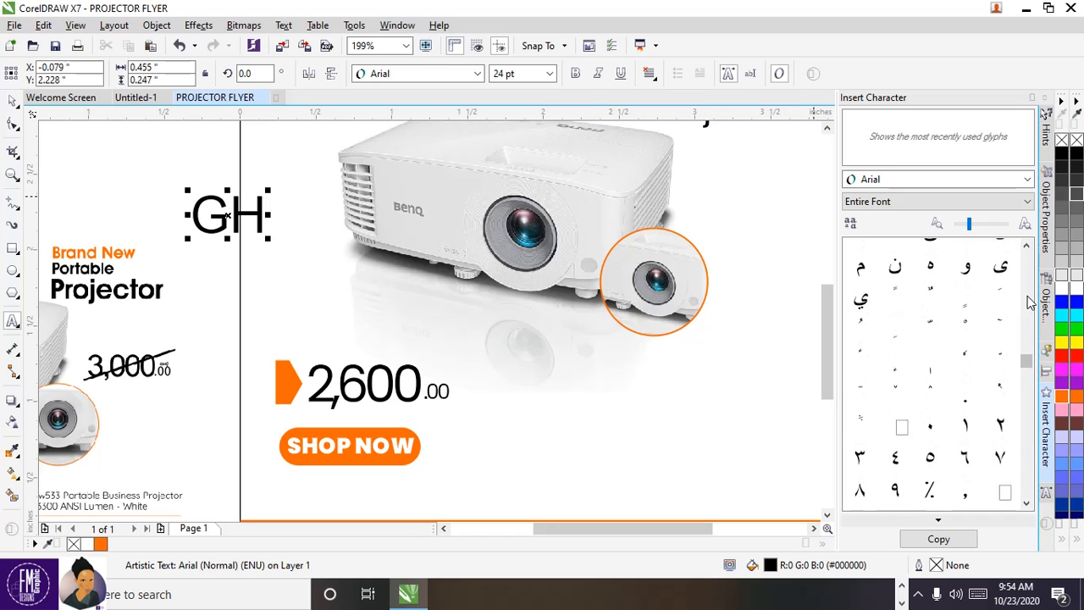
{"action": "scroll", "coordinate": [1030, 301], "scroll_direction": "up", "scroll_amount": 3}
{"action": "scroll", "coordinate": [1030, 297], "scroll_direction": "up", "scroll_amount": 2}
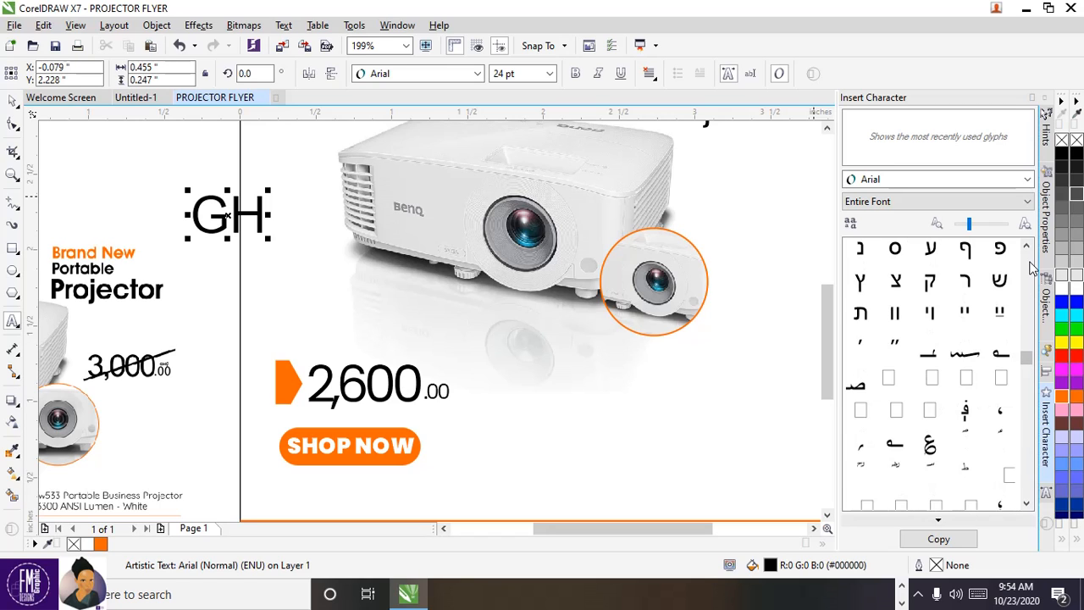
{"action": "scroll", "coordinate": [1030, 279], "scroll_direction": "down", "scroll_amount": 2}
{"action": "scroll", "coordinate": [1032, 268], "scroll_direction": "up", "scroll_amount": 2}
{"action": "scroll", "coordinate": [1030, 357], "scroll_direction": "up", "scroll_amount": 3}
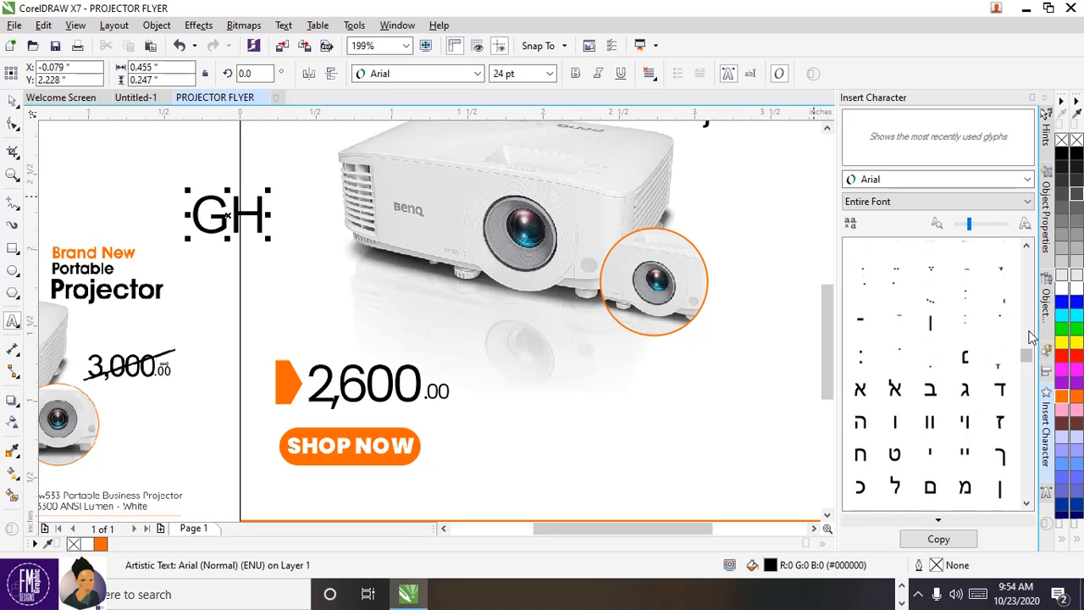
{"action": "scroll", "coordinate": [1029, 264], "scroll_direction": "up", "scroll_amount": 4}
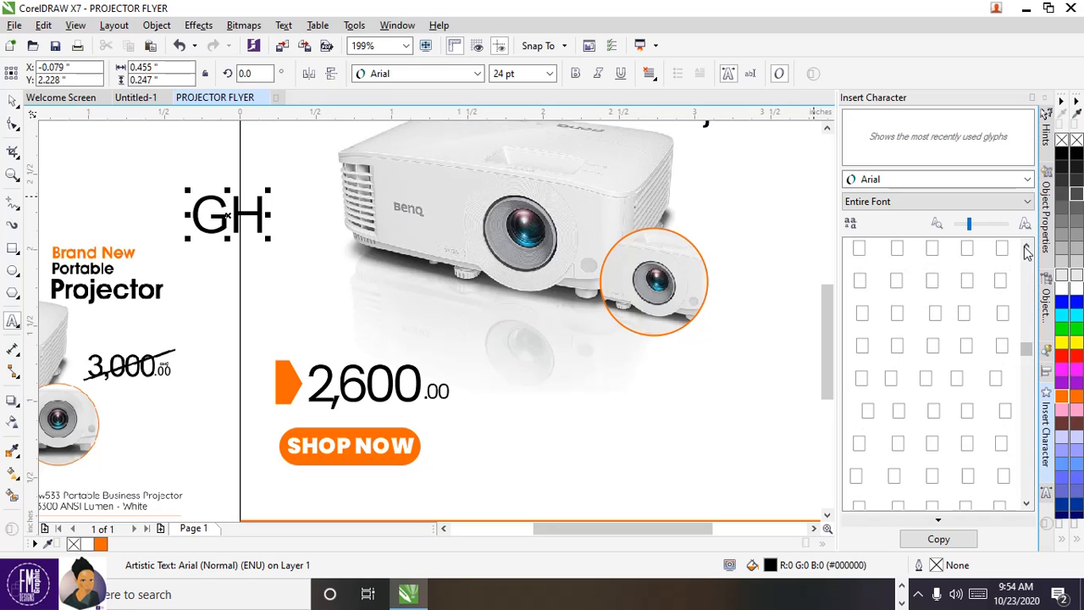
Step: Insert the Arial ¢ glyph directly after GH in the artistic text
{"action": "scroll", "coordinate": [1026, 252], "scroll_direction": "up", "scroll_amount": 5}
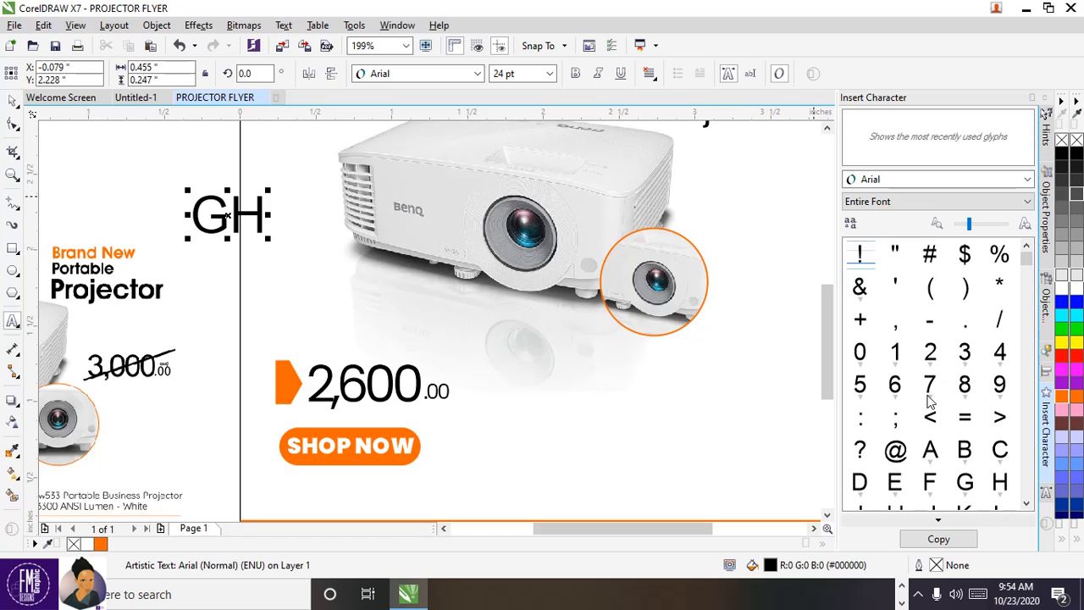
{"action": "scroll", "coordinate": [919, 415], "scroll_direction": "down", "scroll_amount": 3}
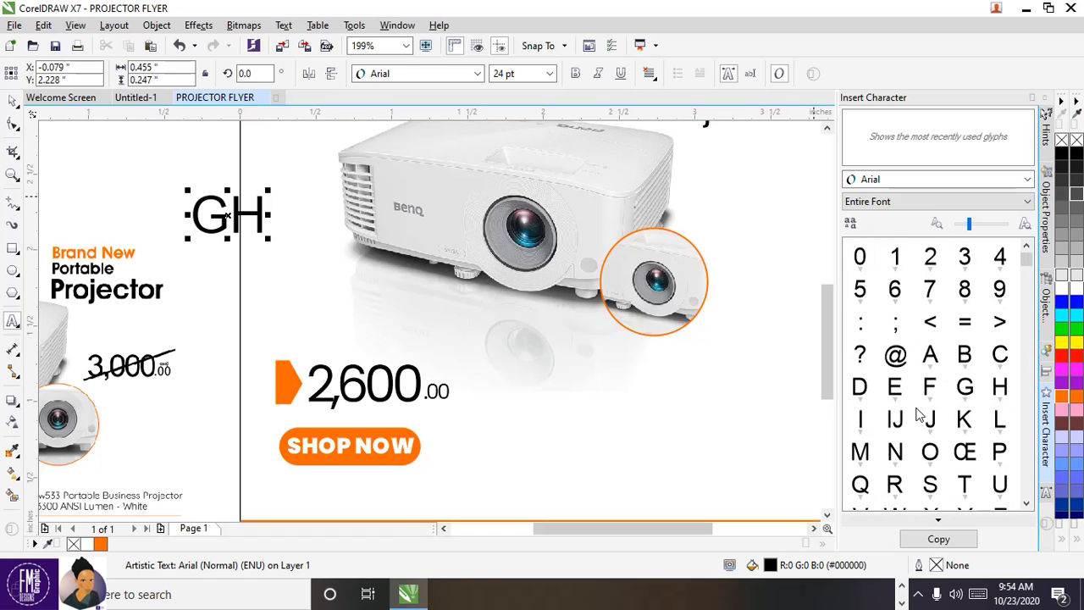
{"action": "scroll", "coordinate": [919, 415], "scroll_direction": "down", "scroll_amount": 14}
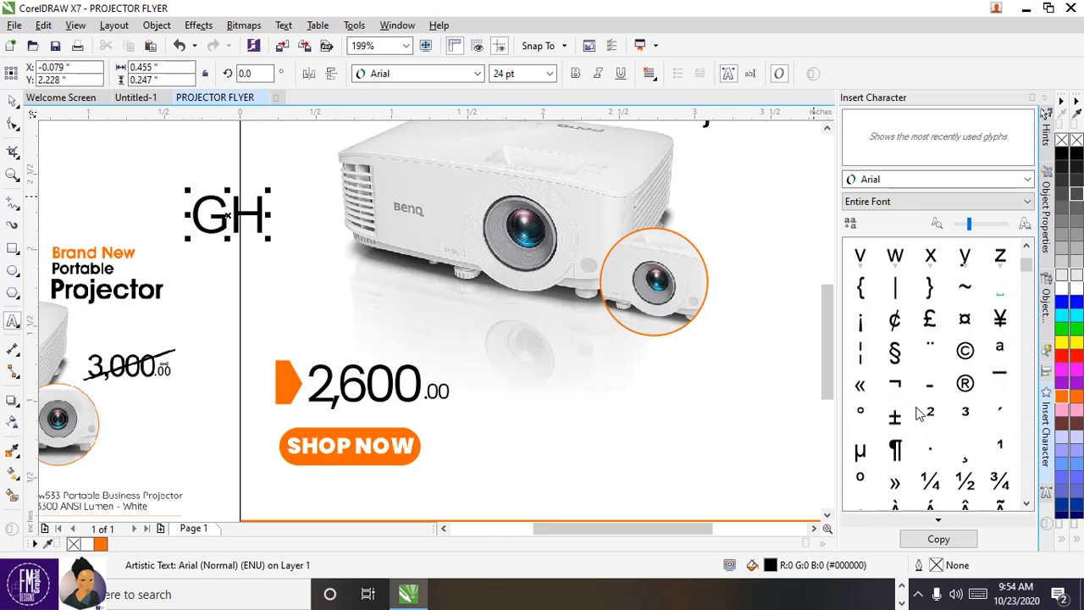
{"action": "double_click", "coordinate": [895, 322]}
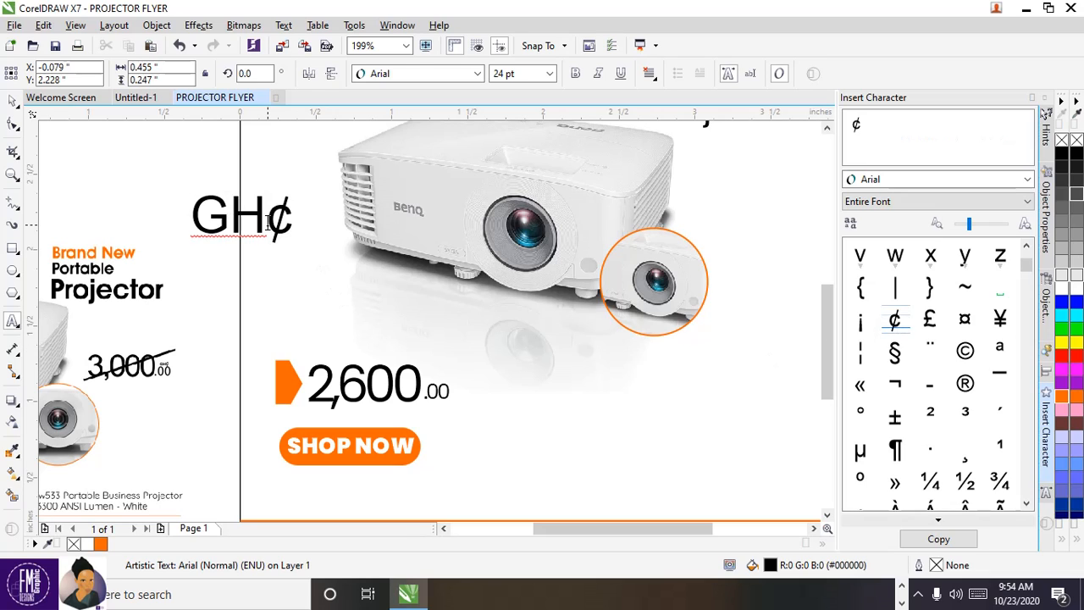
Step: Enlarge only the ¢ character of the GH¢ text to 36 pt
{"action": "left_click_drag", "start_coordinate": [268, 222], "coordinate": [298, 225]}
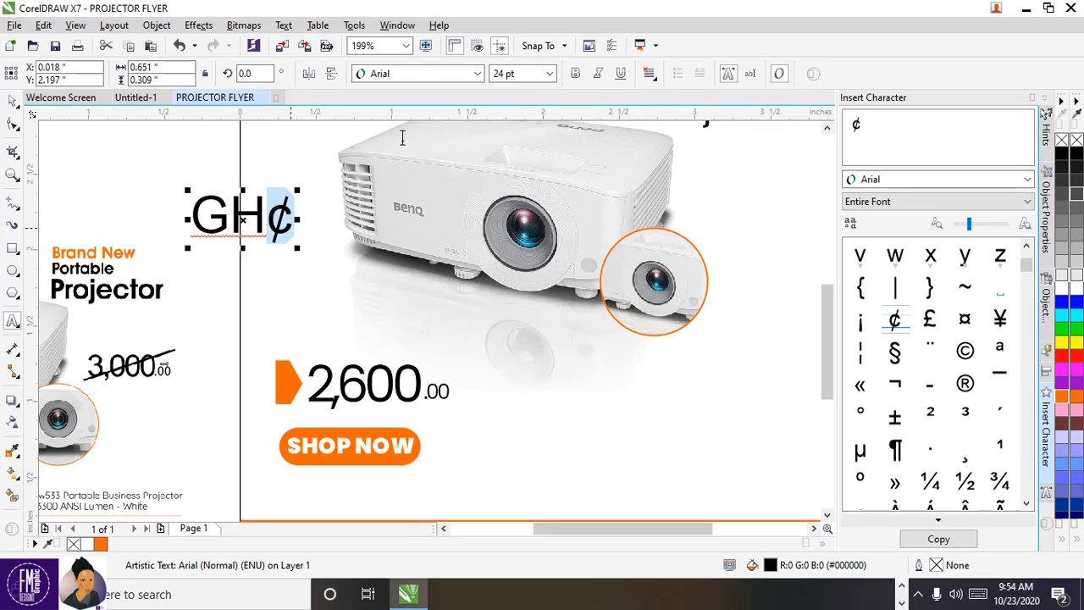
{"action": "left_click", "coordinate": [549, 74]}
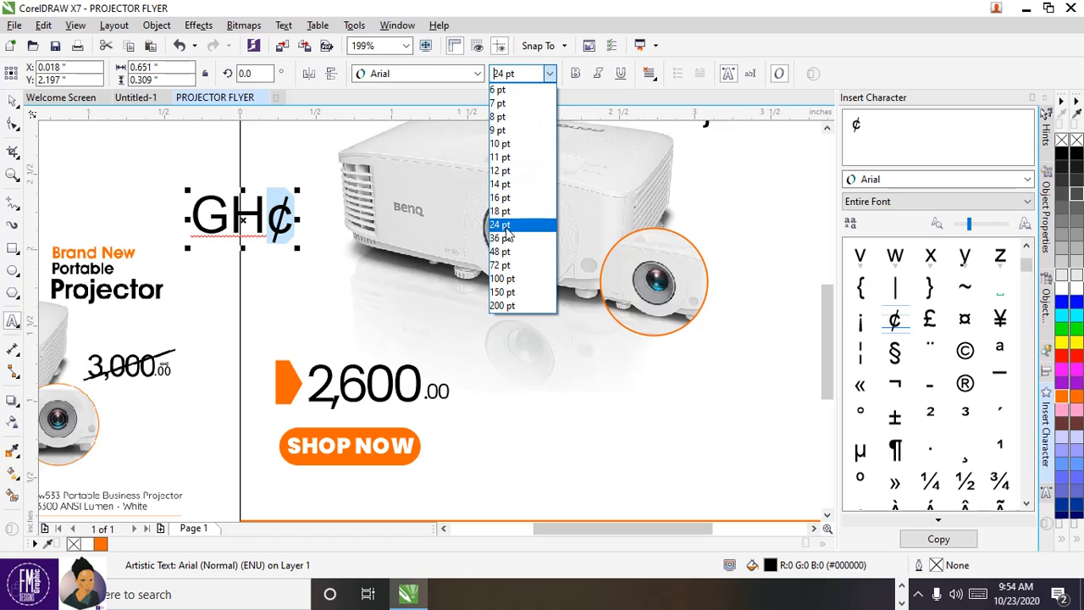
{"action": "left_click", "coordinate": [503, 240]}
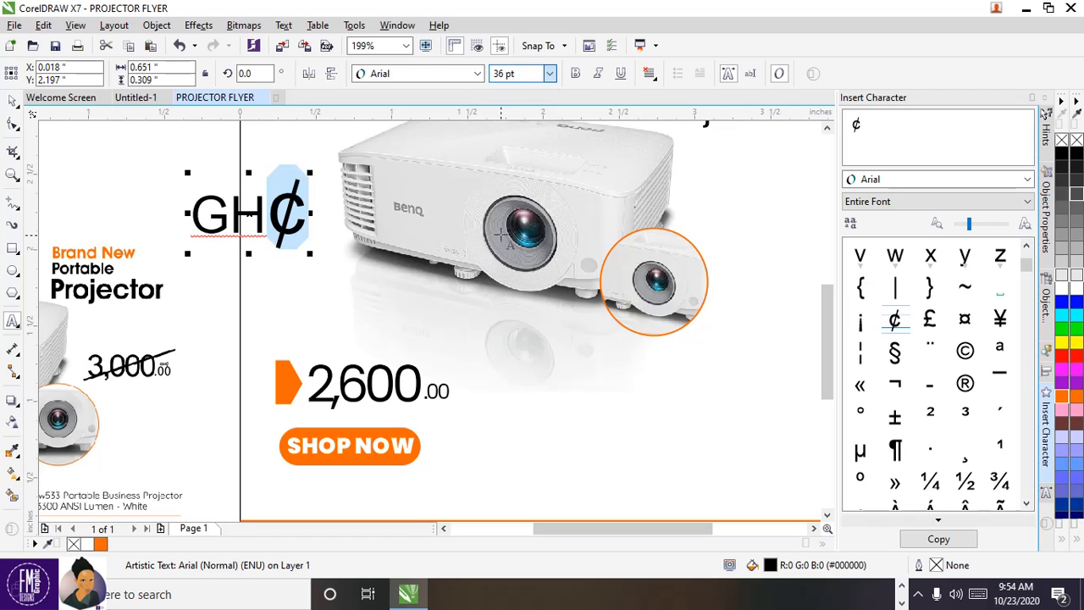
{"action": "left_click", "coordinate": [13, 102]}
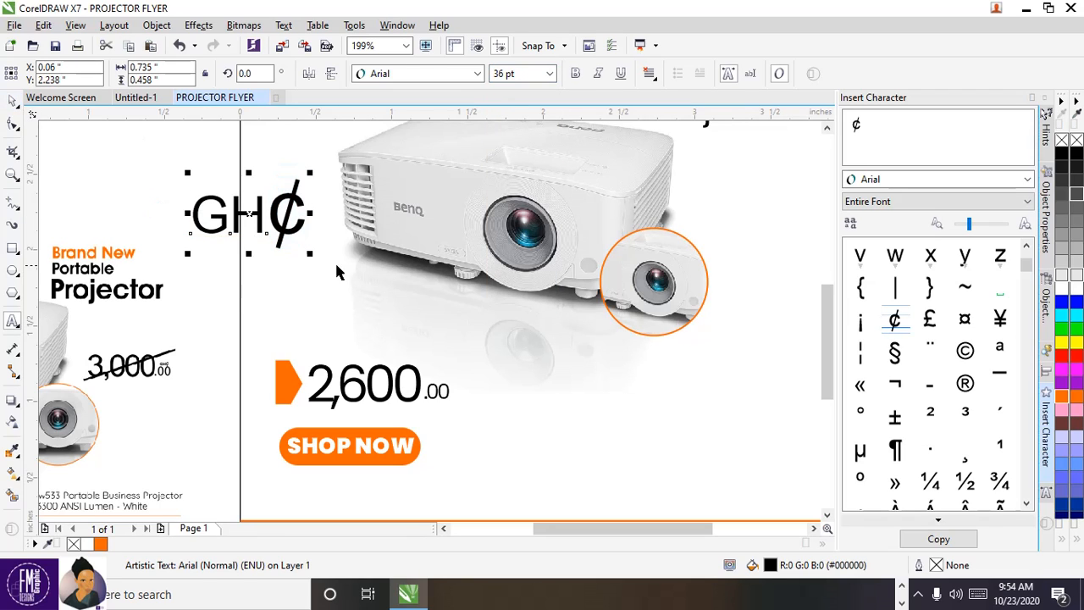
Step: Scale the GH¢ text down to about 0.15 by 0.094 inch and place it directly above the .00 of the 2,600 price
{"action": "left_click_drag", "start_coordinate": [310, 252], "coordinate": [417, 372]}
{"action": "scroll", "coordinate": [432, 365], "scroll_direction": "up", "scroll_amount": 2}
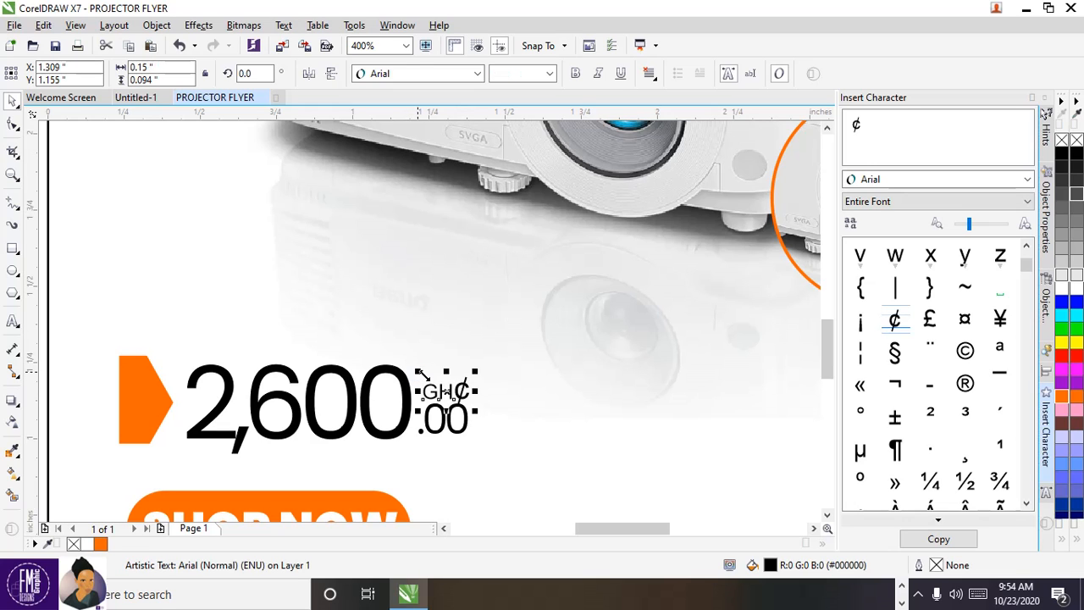
{"action": "scroll", "coordinate": [417, 375], "scroll_direction": "down", "scroll_amount": 5}
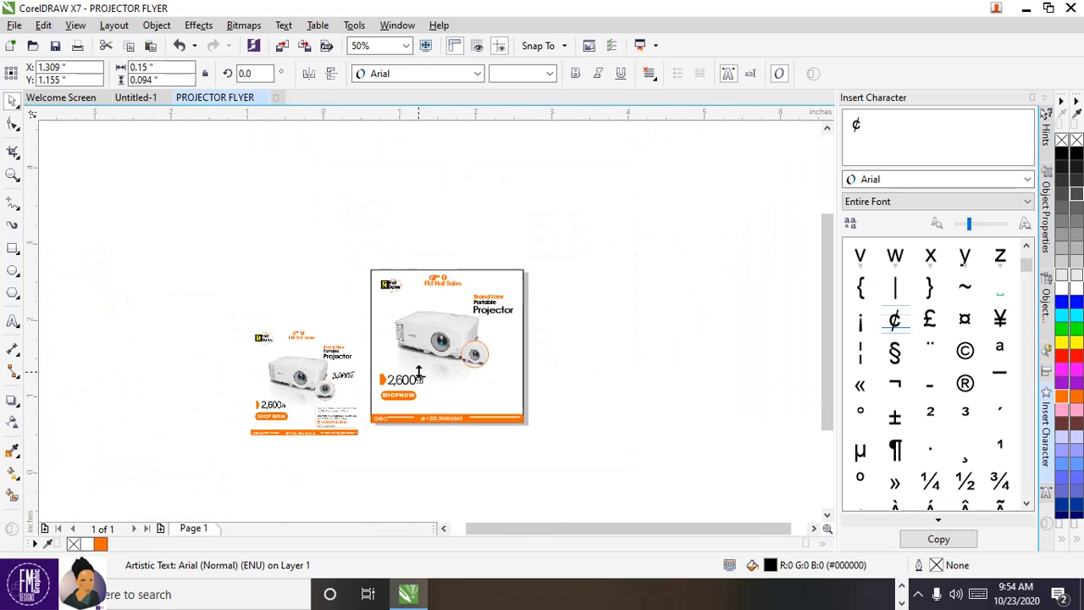
{"action": "scroll", "coordinate": [416, 375], "scroll_direction": "up", "scroll_amount": 2}
{"action": "scroll", "coordinate": [273, 383], "scroll_direction": "up", "scroll_amount": 1}
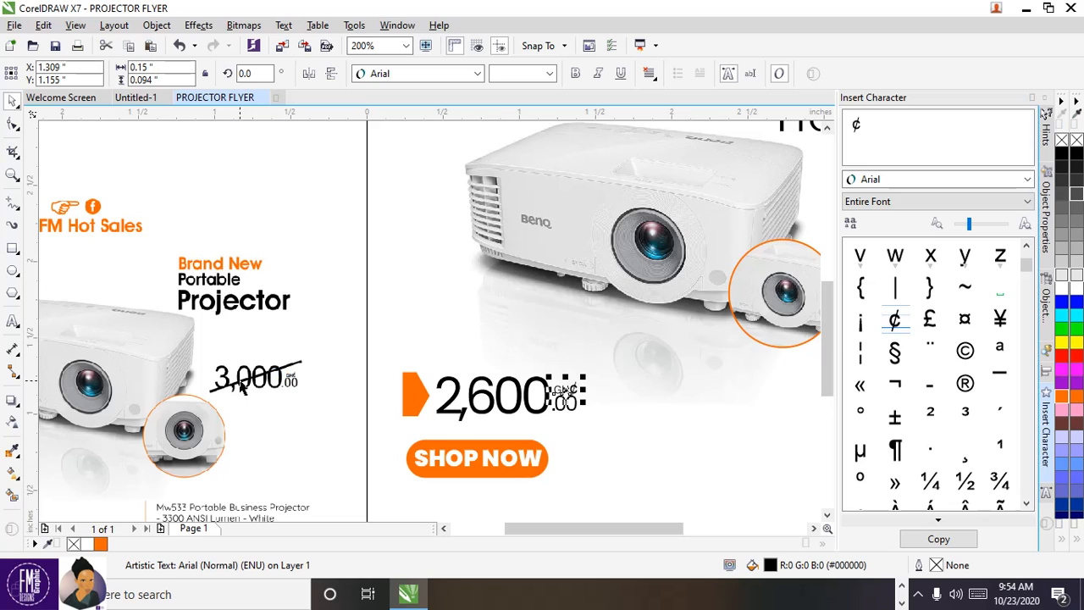
{"action": "scroll", "coordinate": [319, 372], "scroll_direction": "down", "scroll_amount": 1}
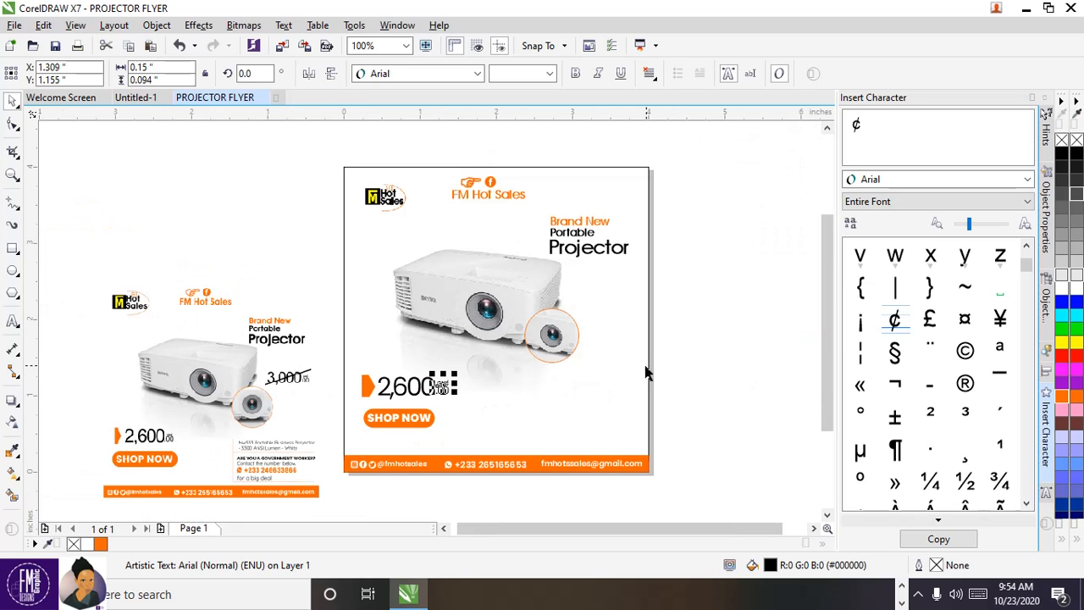
{"action": "left_click", "coordinate": [681, 354]}
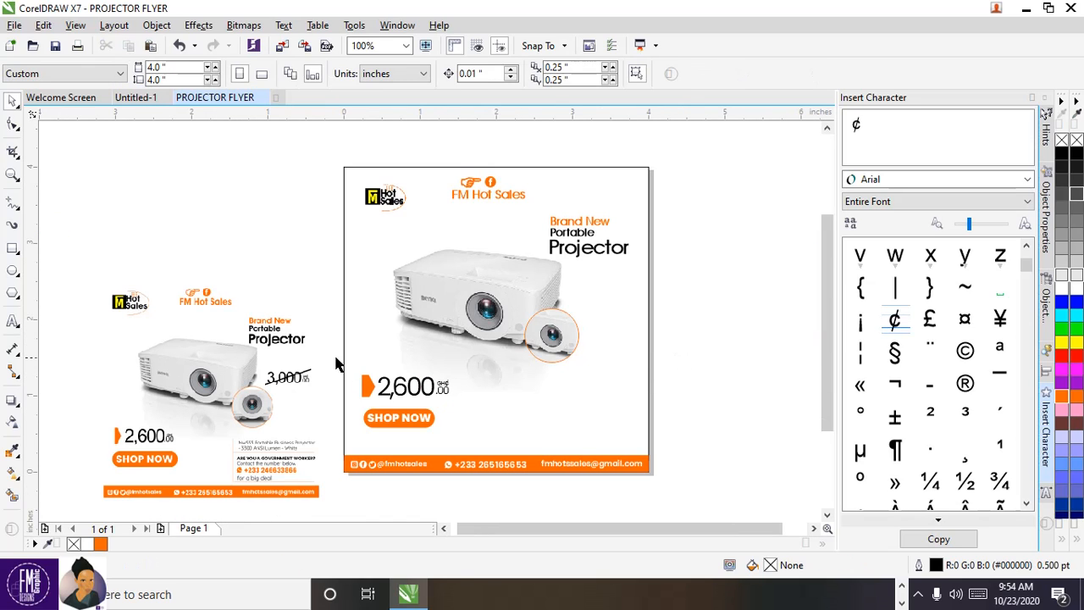
Step: Duplicate the orange pentagon together with the 2,600, .00 and GH¢ texts and place the copy below the flyer's Projector heading
{"action": "left_click_drag", "start_coordinate": [456, 410], "coordinate": [462, 403]}
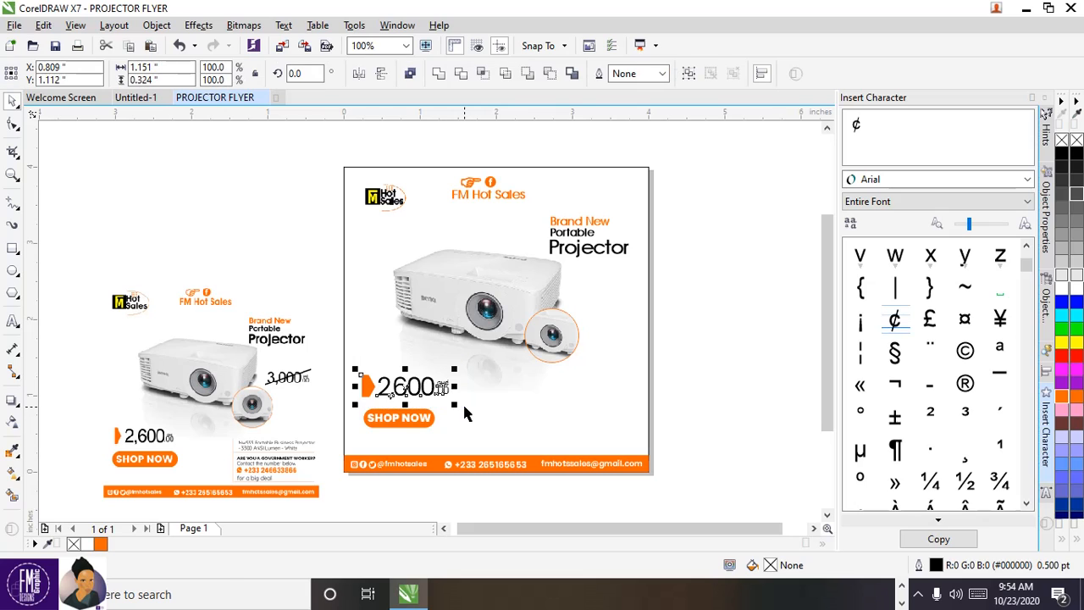
{"action": "key", "text": "ctrl+d"}
{"action": "left_click_drag", "start_coordinate": [424, 364], "coordinate": [598, 305]}
Step: Delete the copied orange pentagon below the Projector heading and change the copied price text to 3,000
{"action": "left_click", "coordinate": [555, 302]}
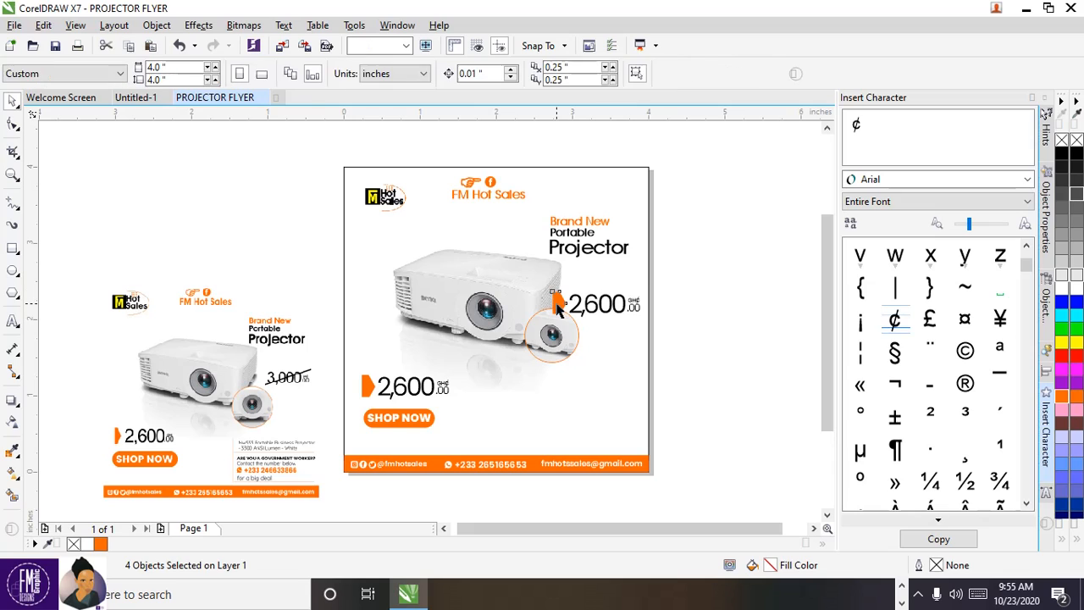
{"action": "key", "text": "Delete"}
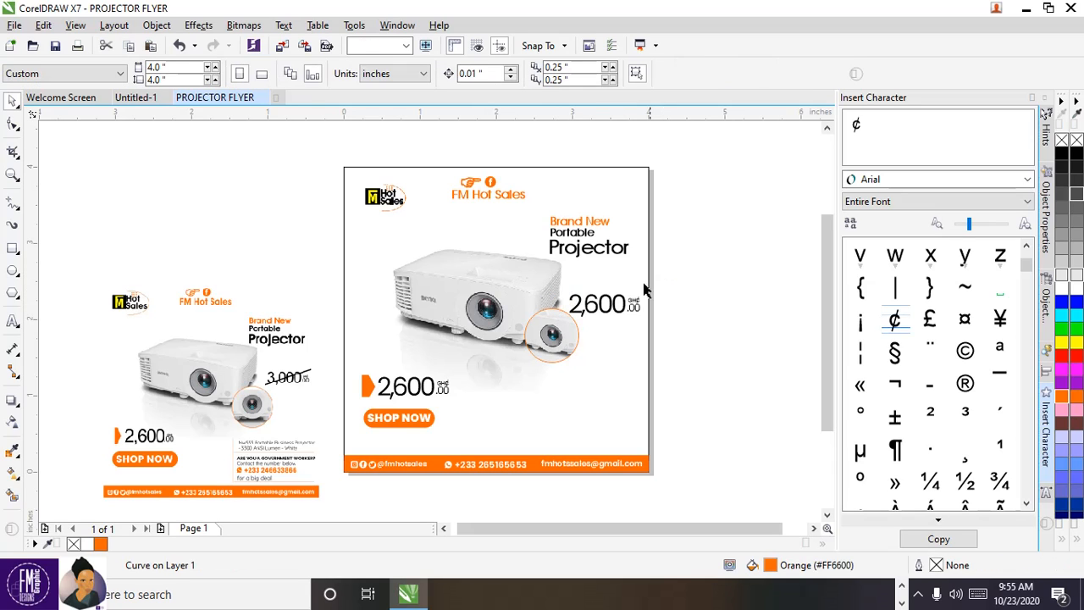
{"action": "double_click", "coordinate": [591, 303]}
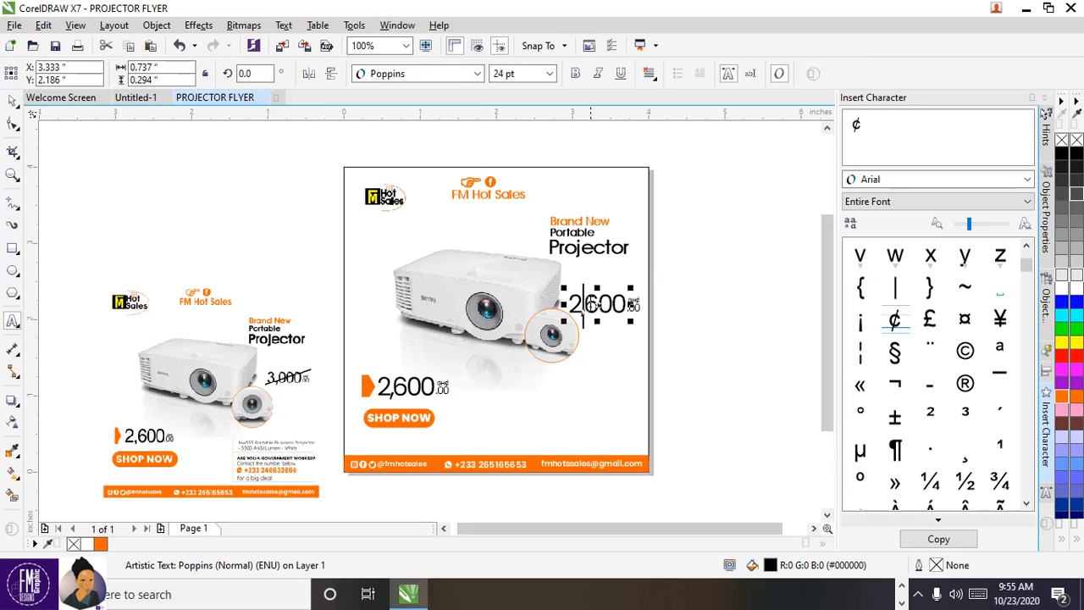
{"action": "key", "text": "ctrl+a"}
{"action": "type", "text": "3,000"}
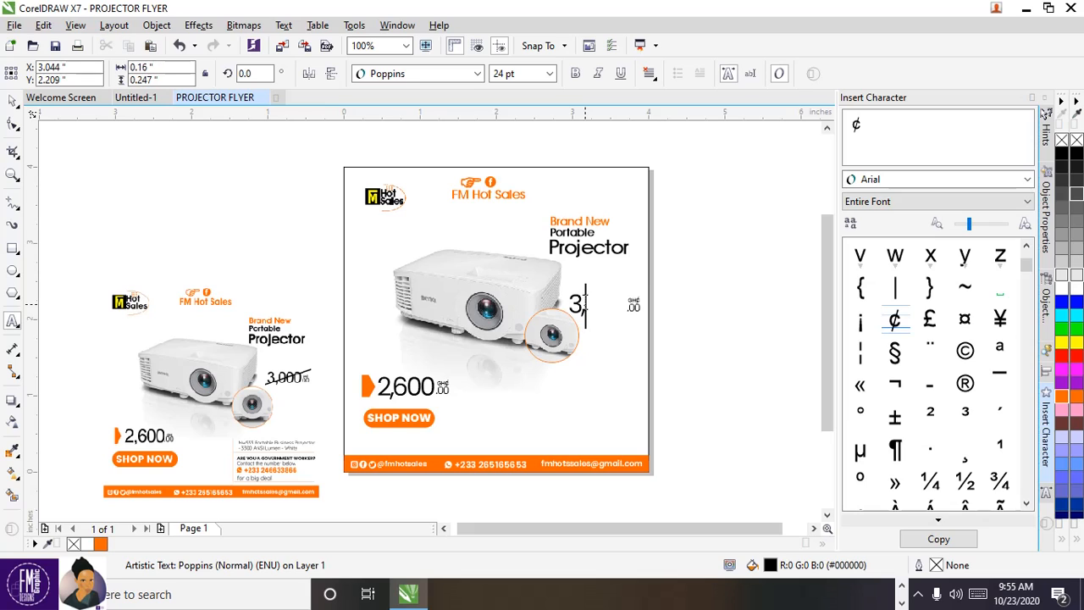
{"action": "left_click", "coordinate": [11, 101]}
{"action": "left_click", "coordinate": [191, 212]}
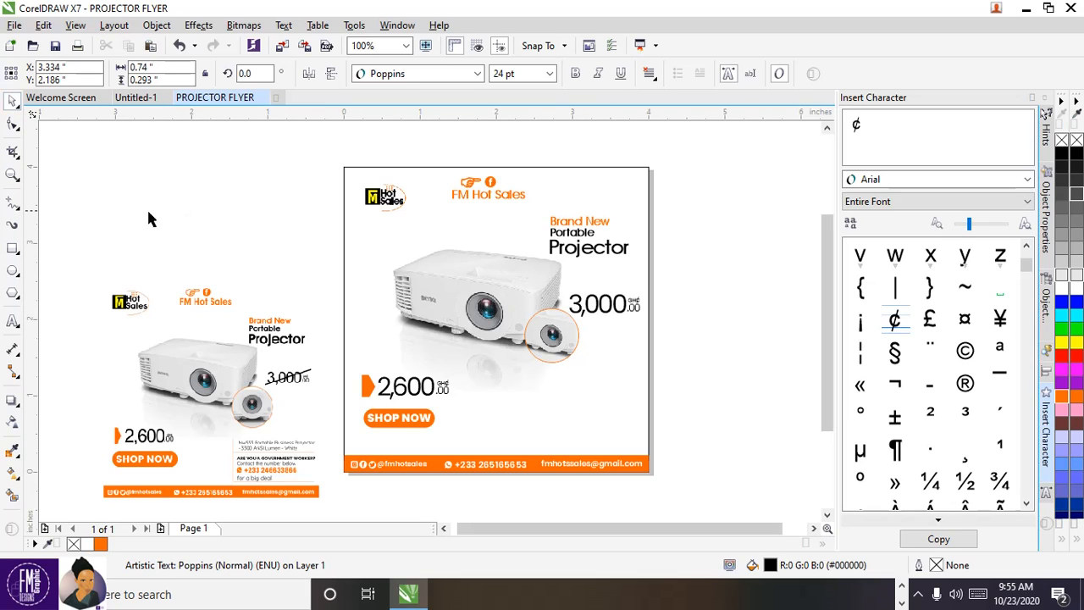
Step: Strike through the 3,000 price with a diagonal 2-point line about 1.07 by 0.35 inch, with a 1.5 pt outline
{"action": "left_click", "coordinate": [19, 210]}
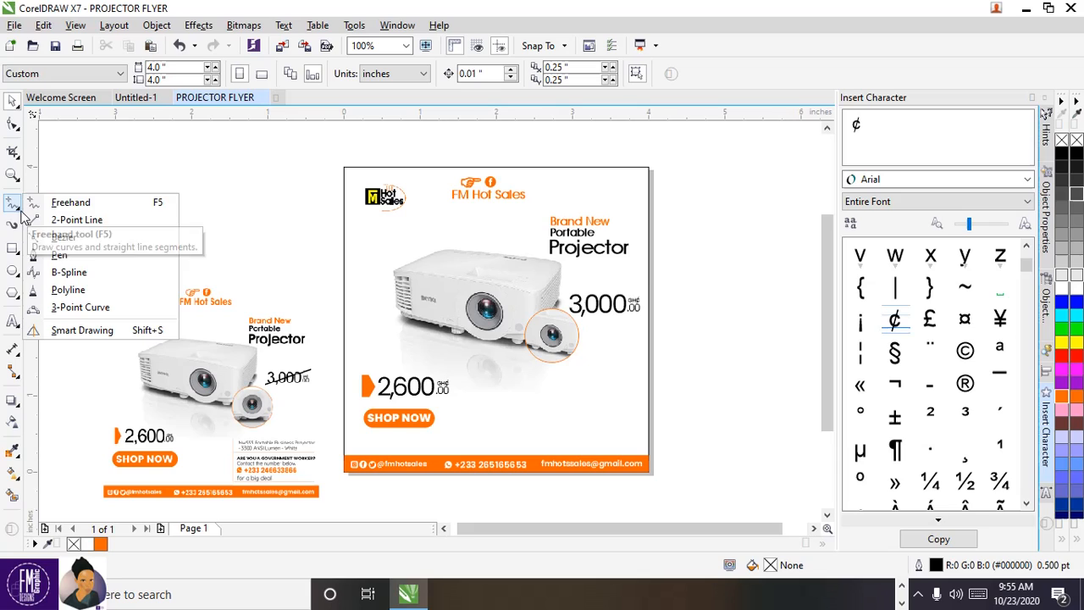
{"action": "left_click", "coordinate": [68, 220]}
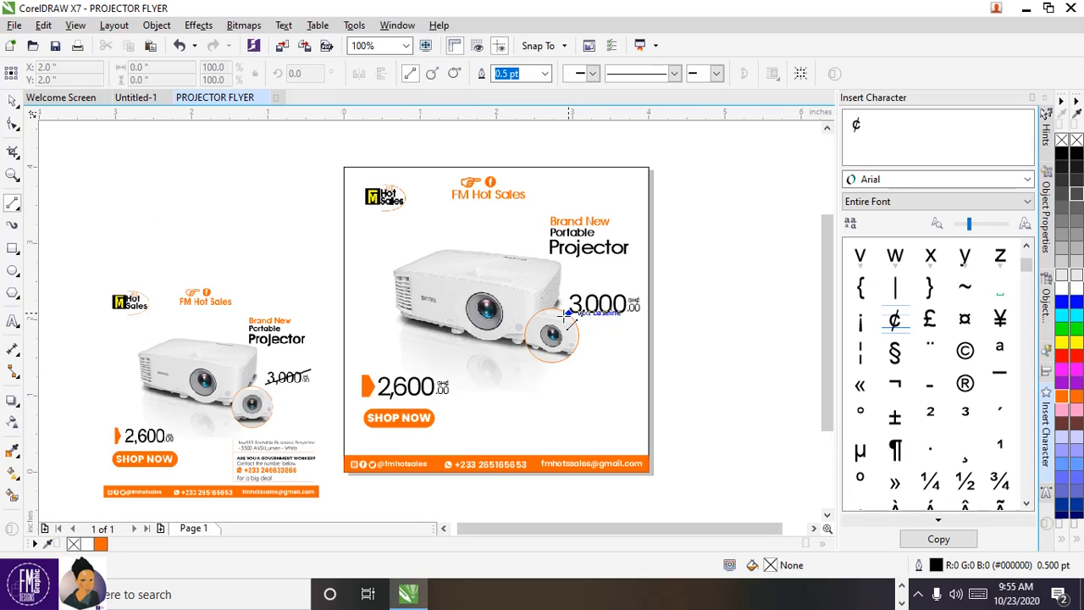
{"action": "left_click_drag", "start_coordinate": [571, 317], "coordinate": [646, 292]}
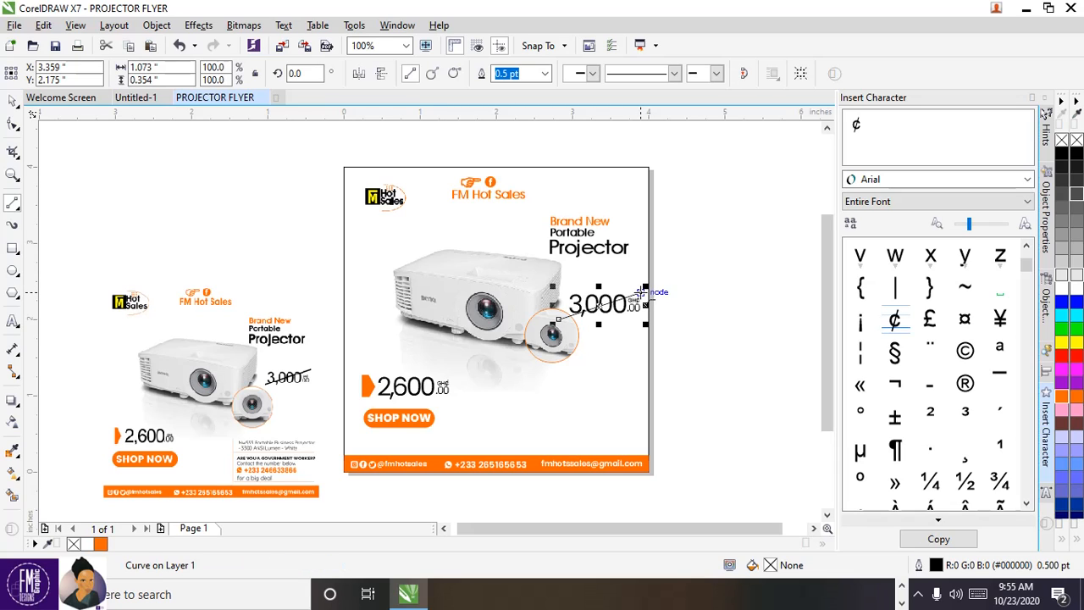
{"action": "left_click", "coordinate": [544, 74]}
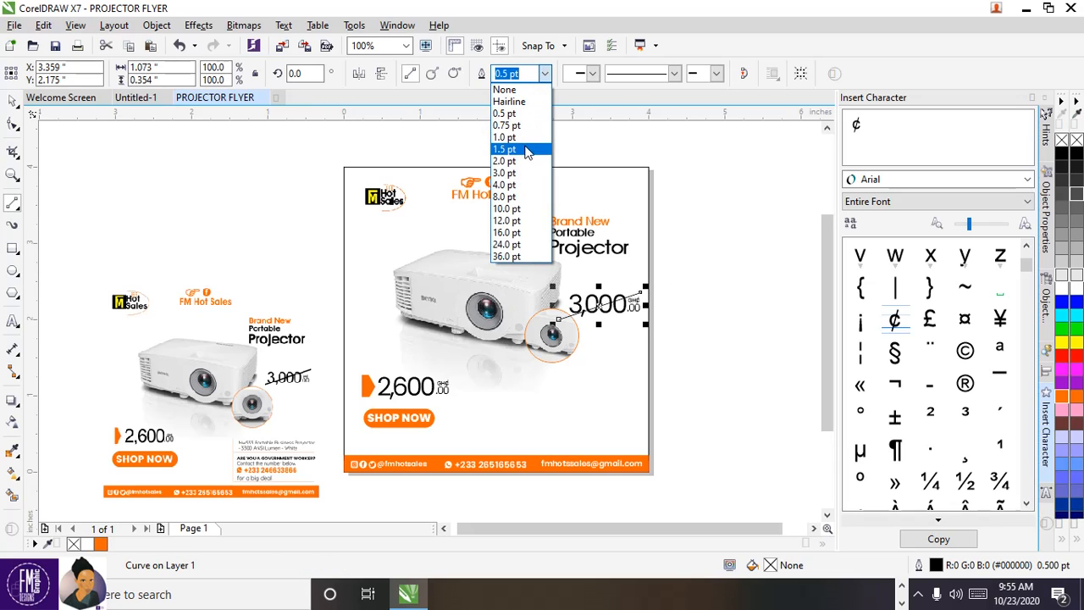
{"action": "left_click", "coordinate": [527, 149]}
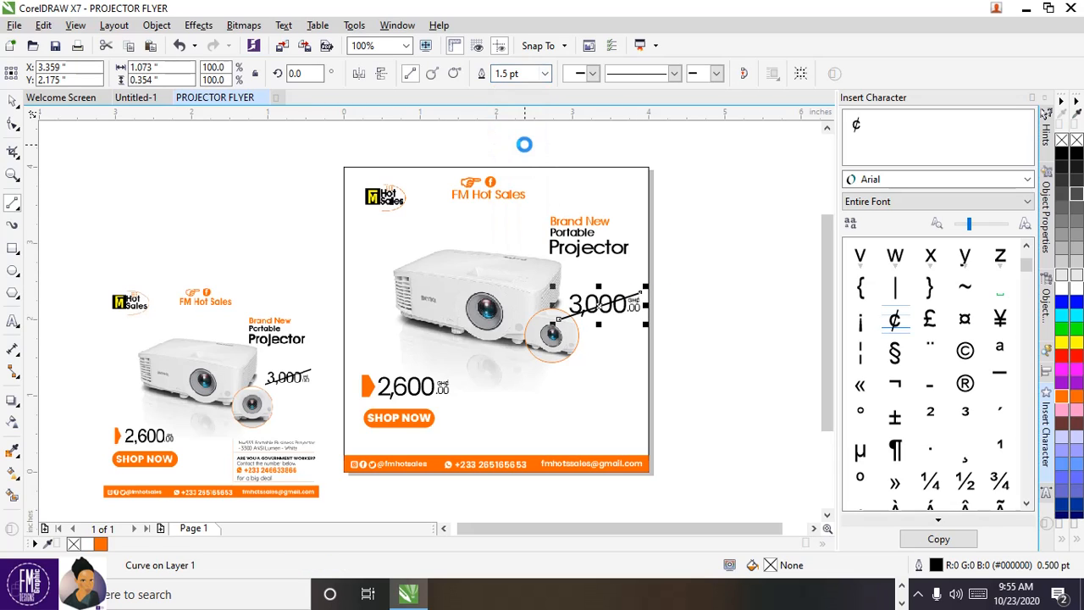
{"action": "left_click", "coordinate": [13, 100]}
{"action": "left_click", "coordinate": [699, 271]}
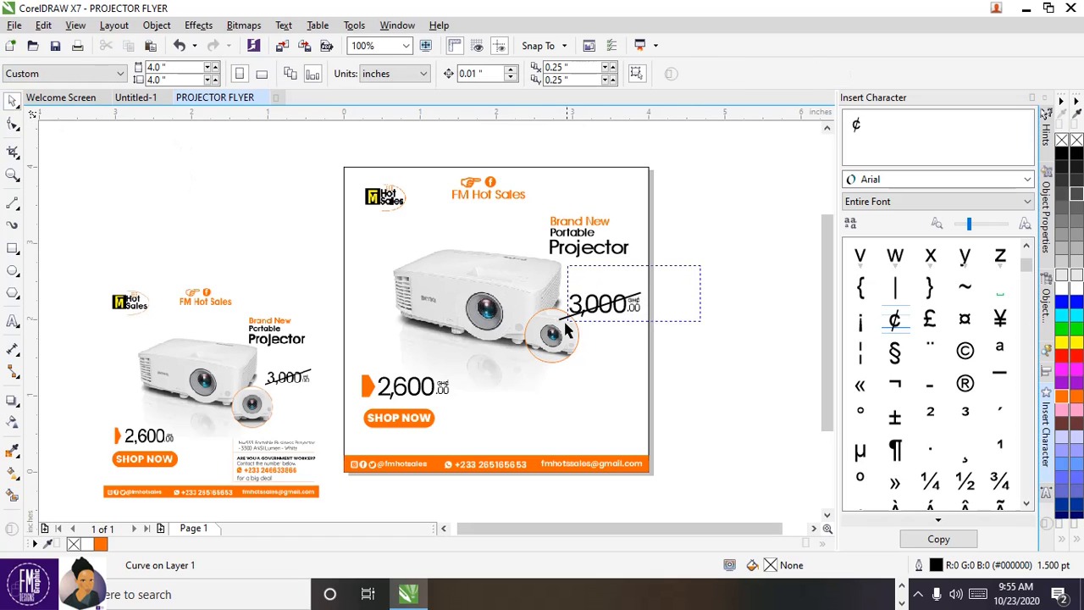
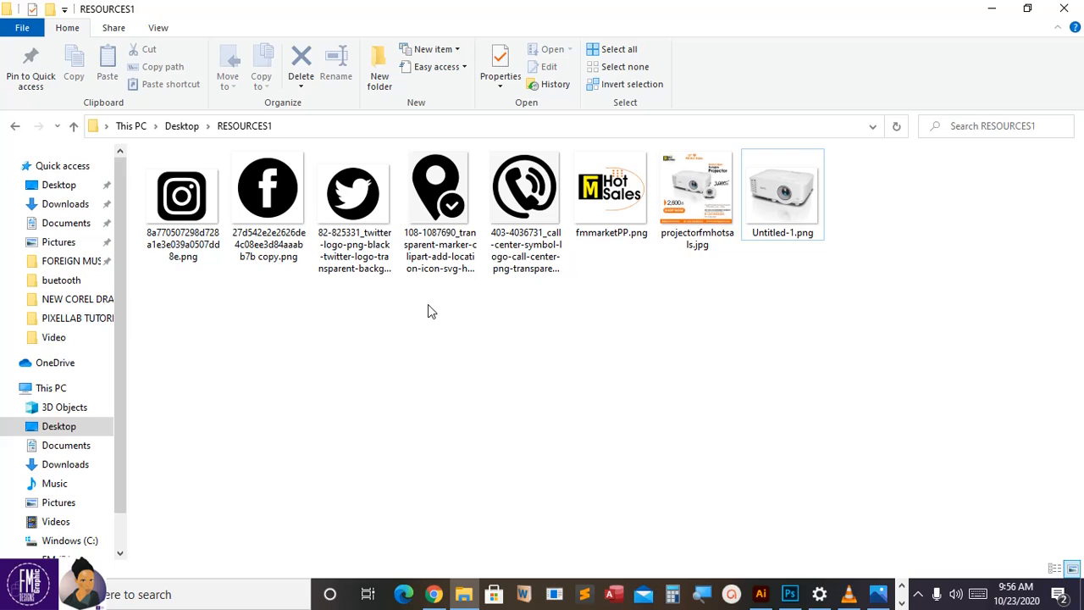
Step: Import the call-center phone icon PNG from the RESOURCES1 folder, scale it to about 1.02 by 1.07 inch, and centre it on the page
{"action": "double_click", "coordinate": [524, 206]}
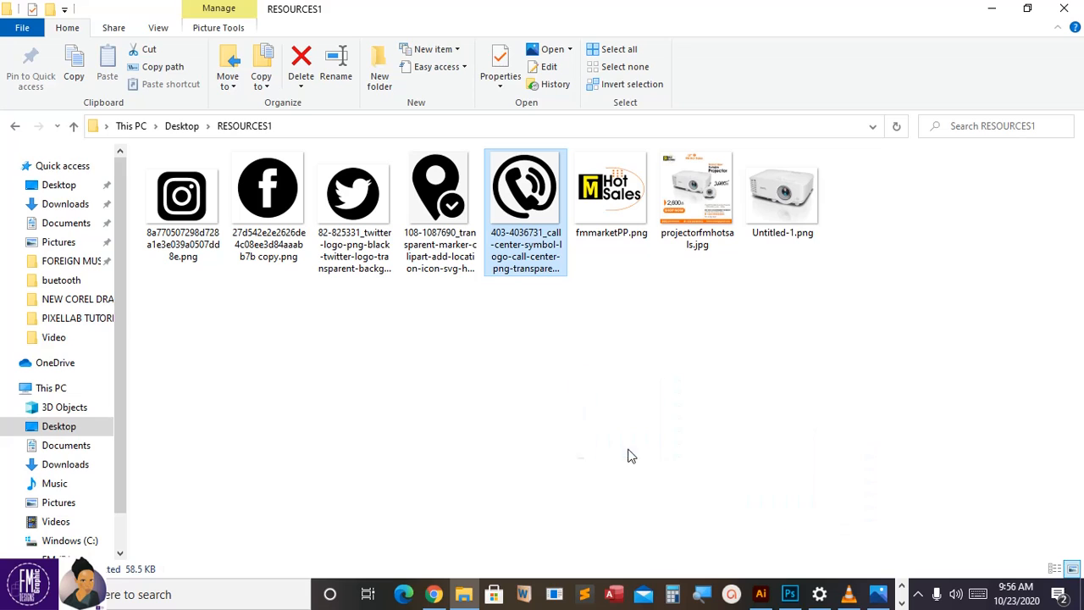
{"action": "left_click", "coordinate": [903, 602]}
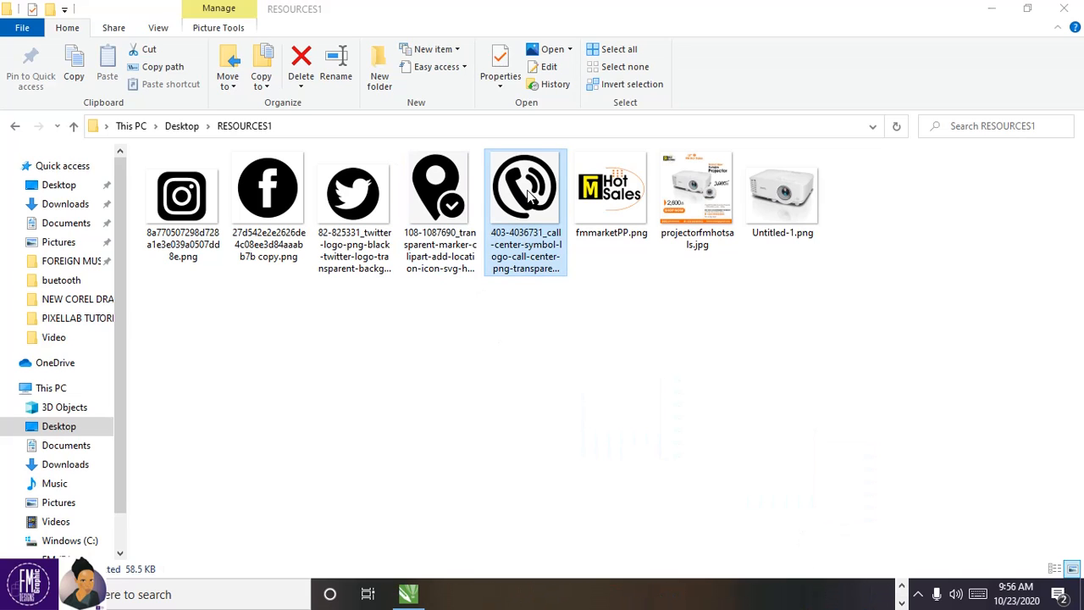
{"action": "left_click_drag", "start_coordinate": [528, 195], "coordinate": [673, 307]}
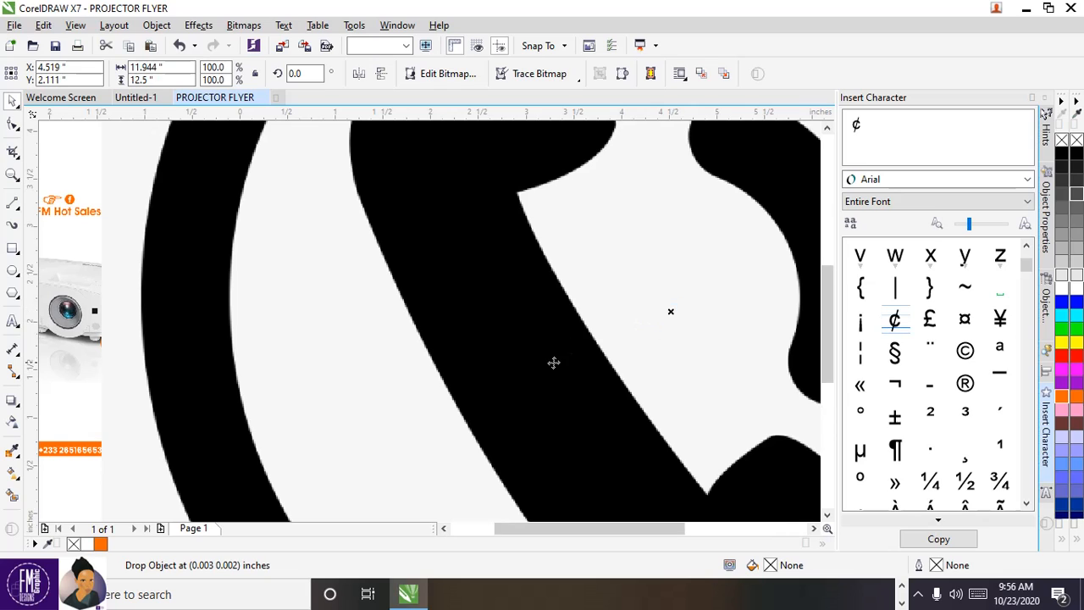
{"action": "scroll", "coordinate": [551, 361], "scroll_direction": "down", "scroll_amount": 5}
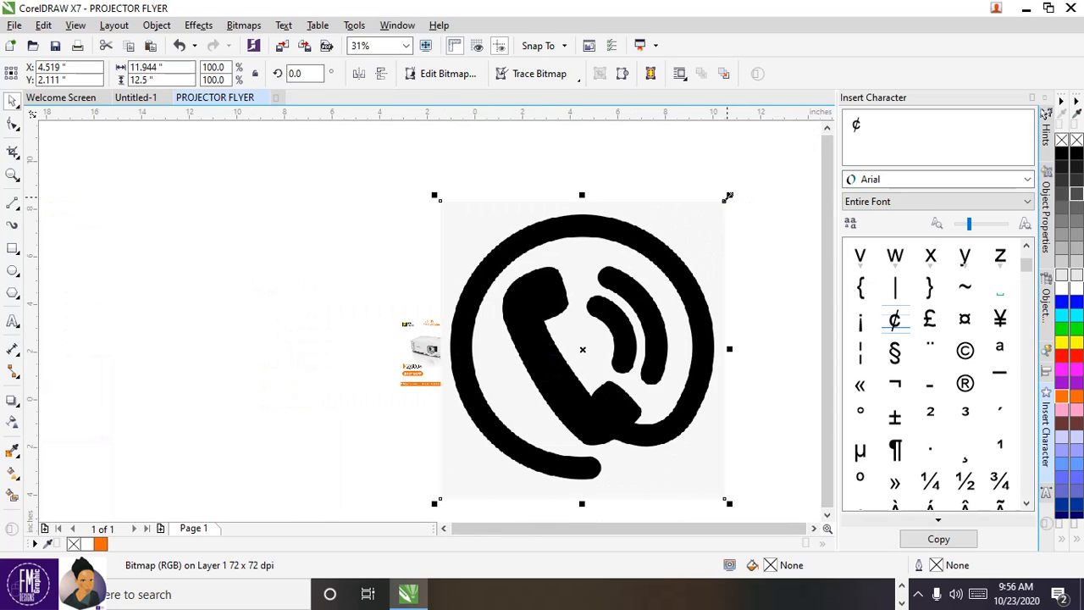
{"action": "left_click_drag", "start_coordinate": [727, 197], "coordinate": [628, 339]}
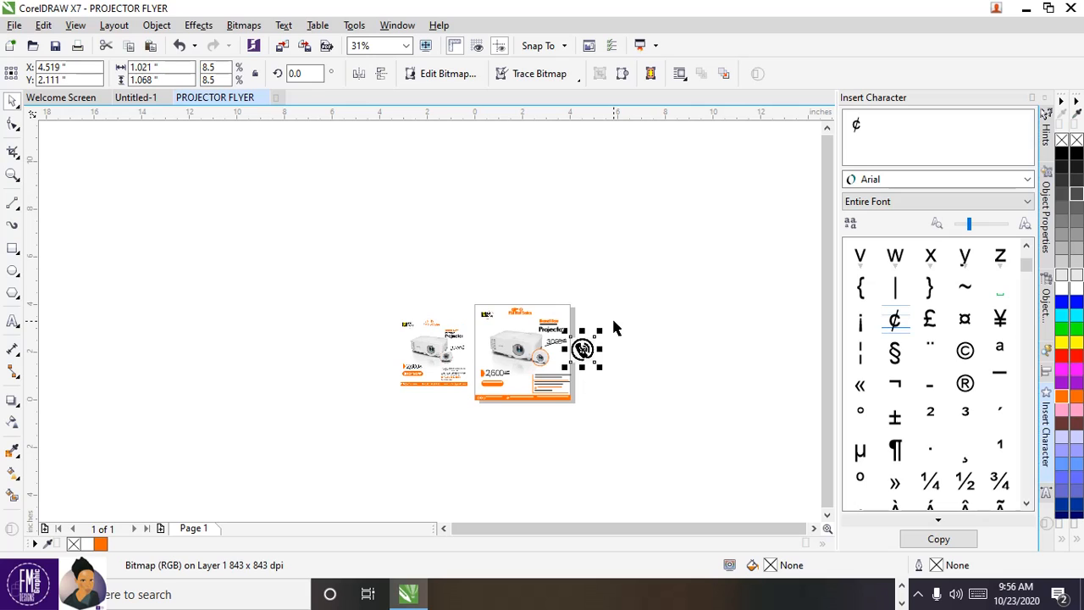
{"action": "key", "text": "p"}
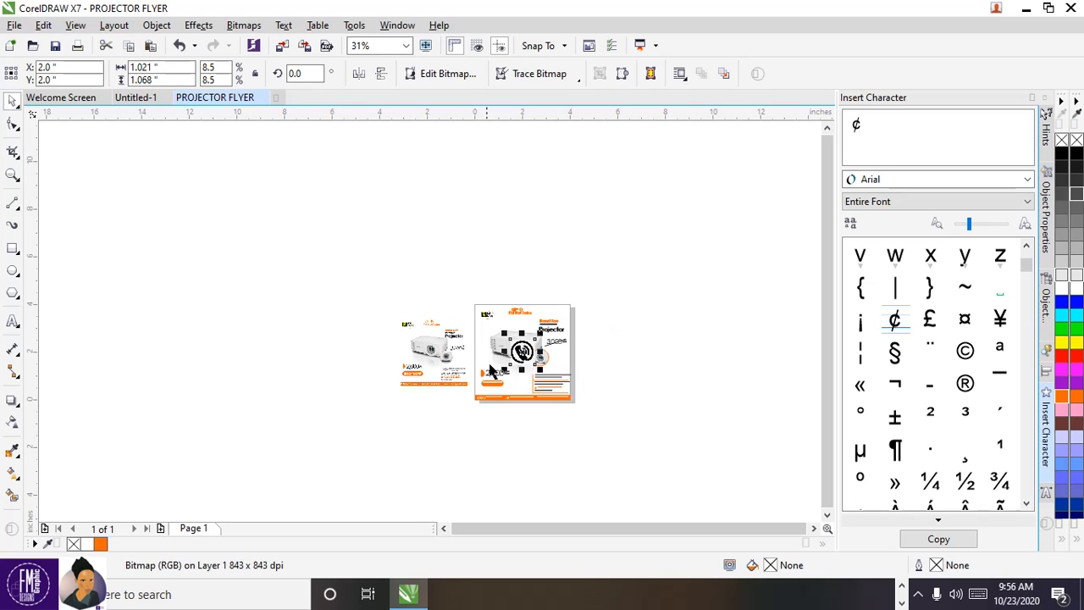
{"action": "left_click", "coordinate": [407, 46]}
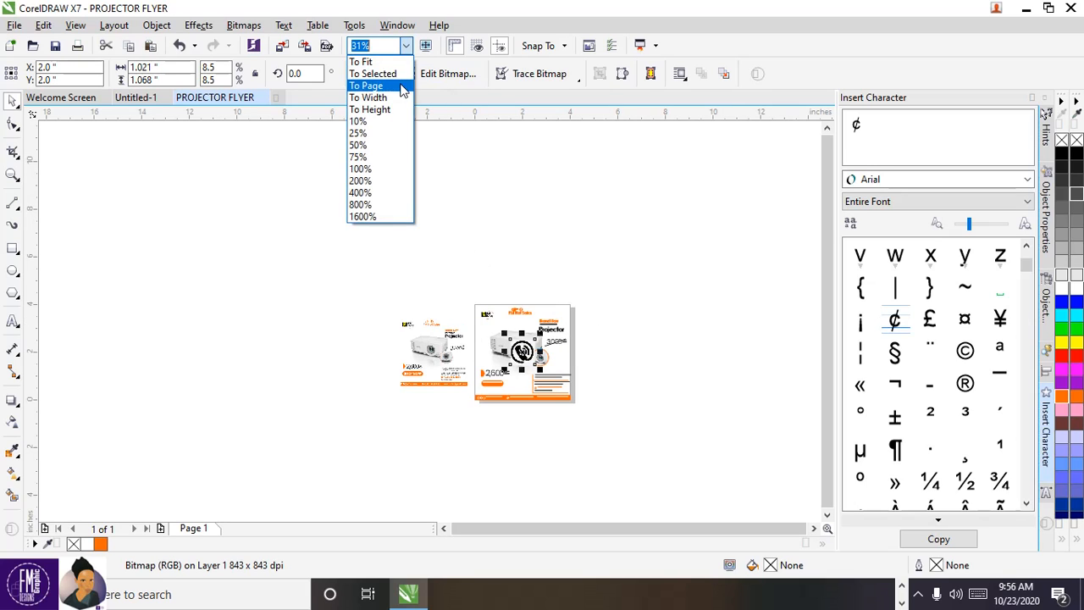
{"action": "left_click", "coordinate": [403, 110]}
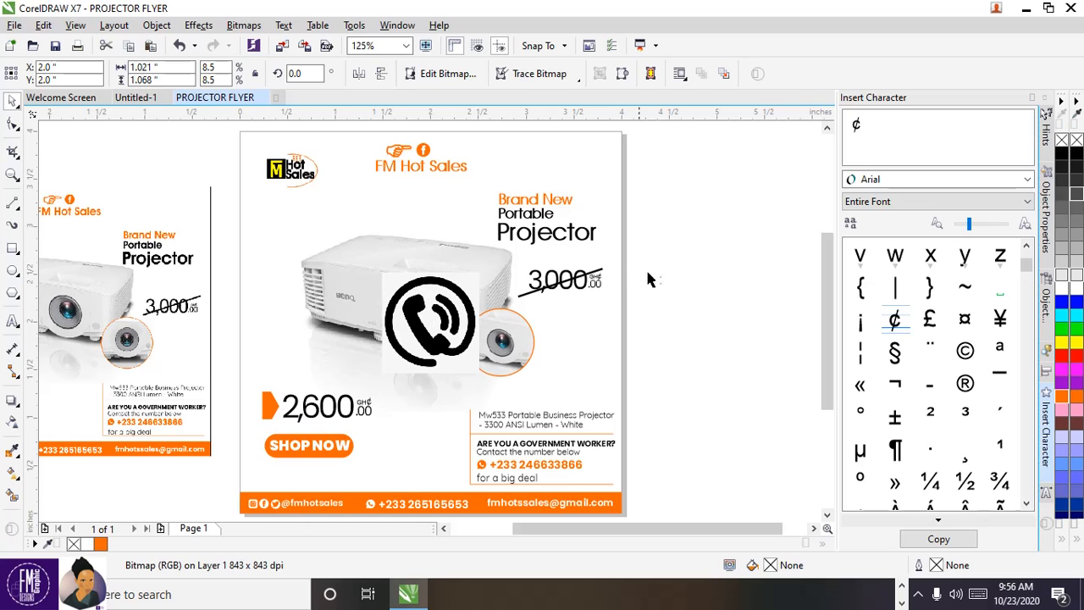
Step: Move the phone icon bitmap to the flyer's right edge and outline-trace it as a Logo with the background removed
{"action": "left_click_drag", "start_coordinate": [448, 322], "coordinate": [667, 281]}
{"action": "right_click", "coordinate": [666, 282]}
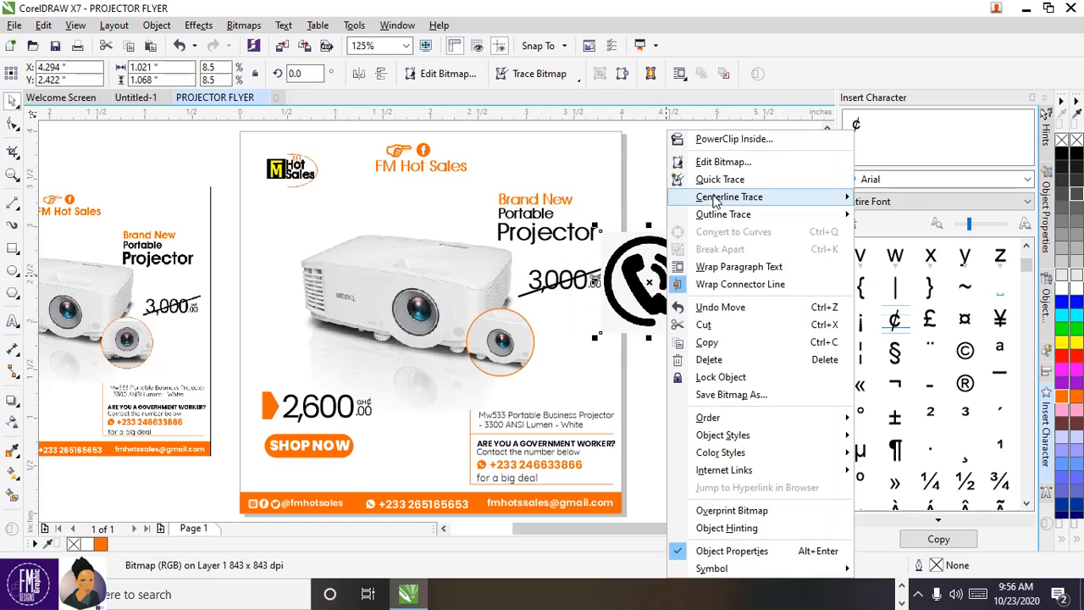
{"action": "mouse_move", "coordinate": [720, 215]}
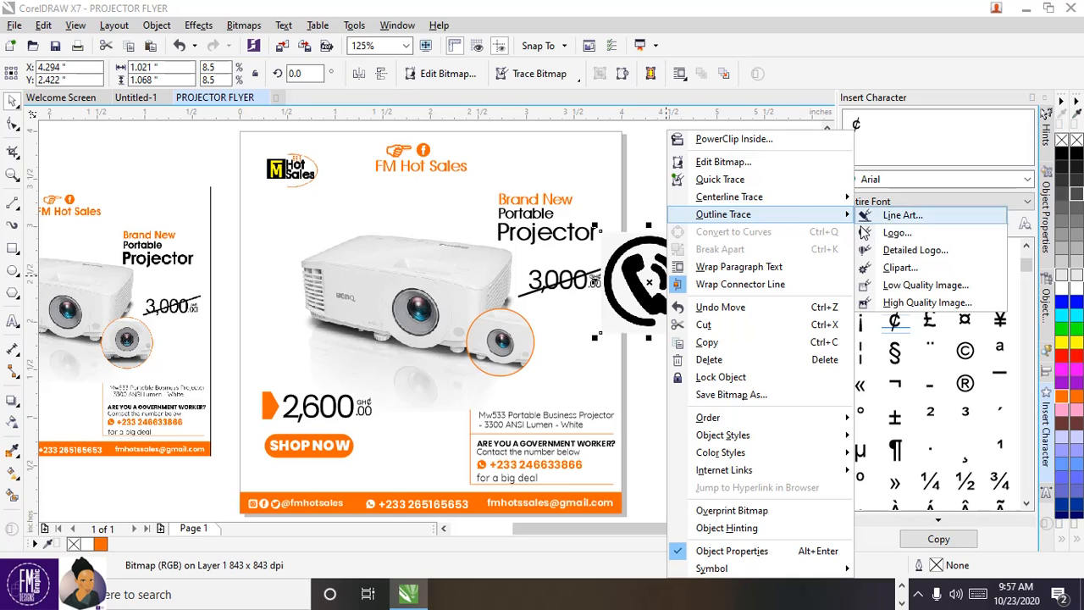
{"action": "left_click", "coordinate": [866, 237]}
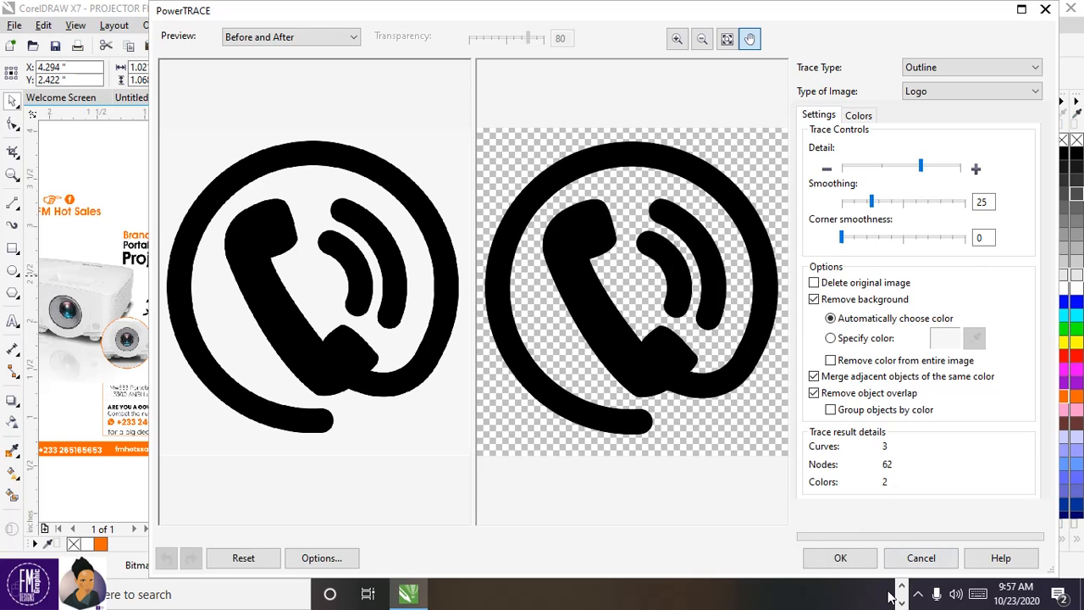
{"action": "left_click", "coordinate": [839, 559]}
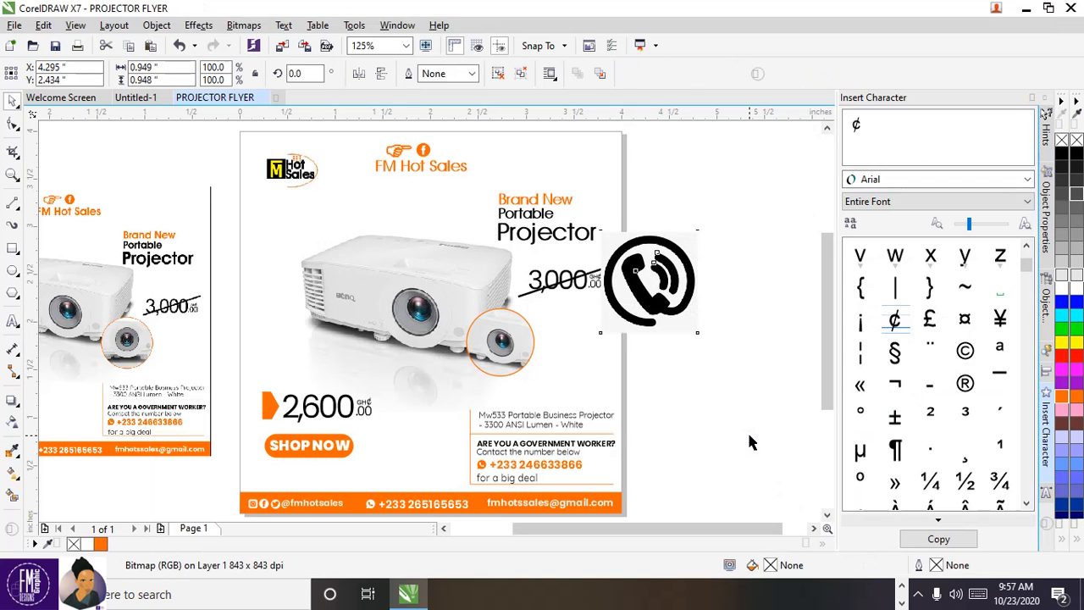
Step: Move the traced phone icon off the bitmap and delete the original bitmap
{"action": "left_click", "coordinate": [637, 274]}
{"action": "left_click_drag", "start_coordinate": [637, 274], "coordinate": [742, 185]}
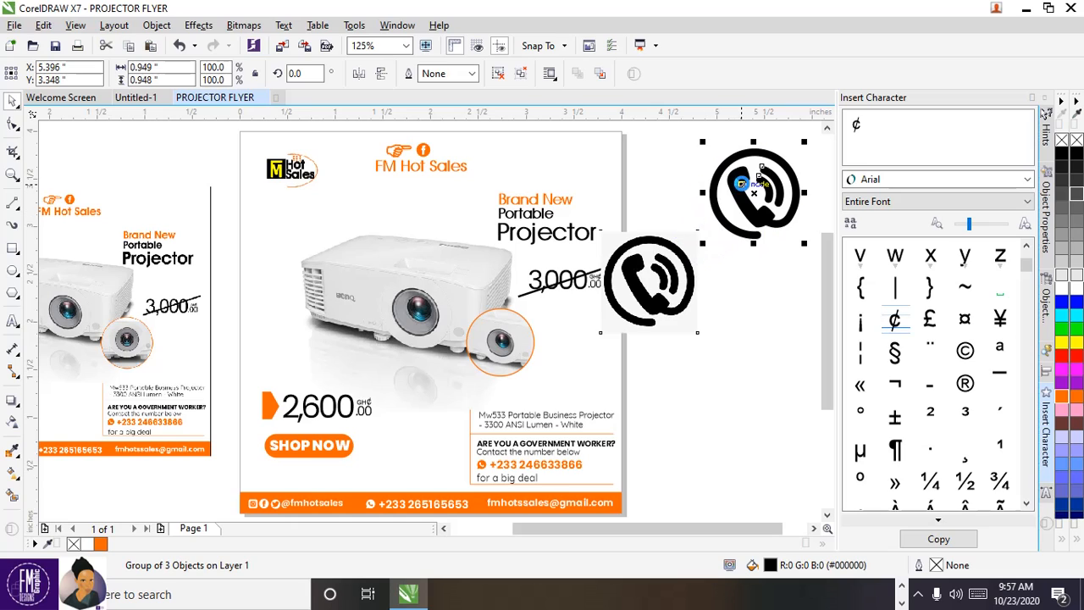
{"action": "left_click", "coordinate": [660, 299]}
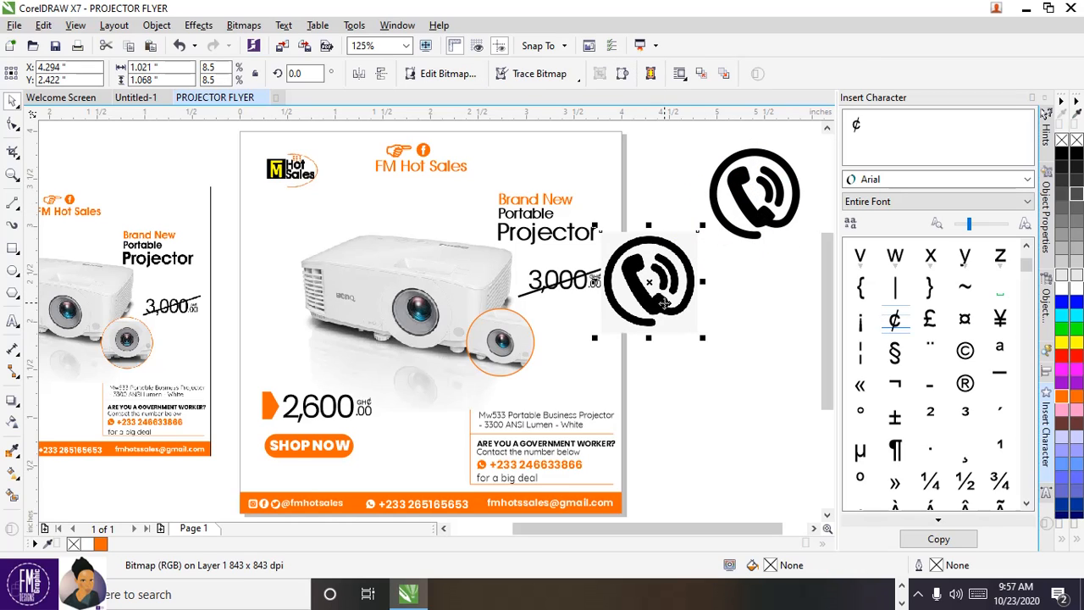
{"action": "key", "text": "Delete"}
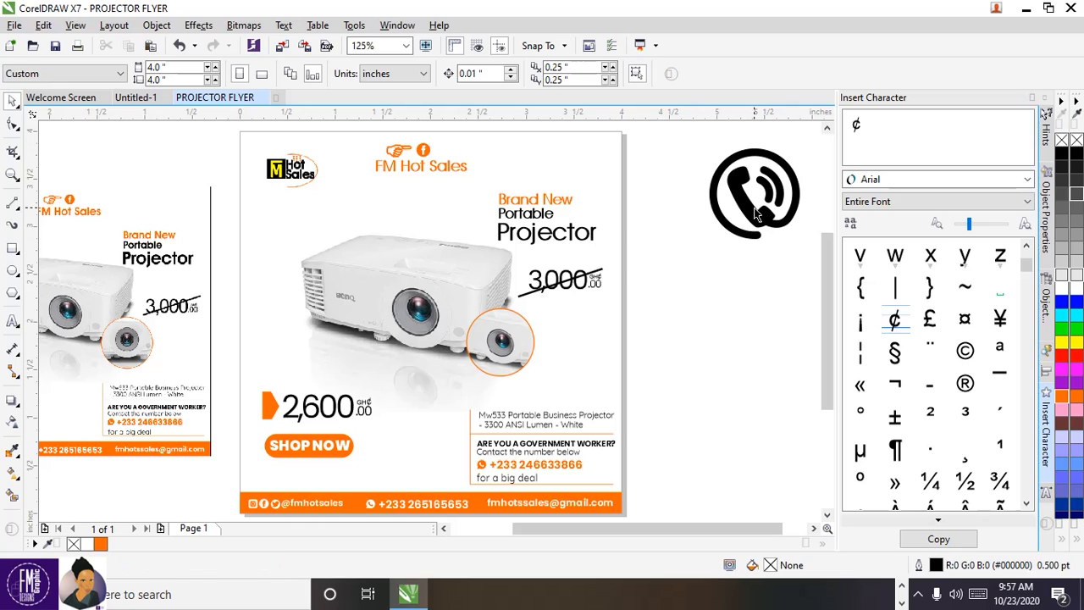
Step: Place the traced phone icon beside the flyer, fill it orange (#FF6600), and scale it down to about 0.41 by 0.41 inch
{"action": "left_click", "coordinate": [754, 203]}
{"action": "mouse_move", "coordinate": [754, 206]}
{"action": "left_mouse_down"}
{"action": "mouse_move", "coordinate": [664, 345]}
{"action": "mouse_move", "coordinate": [674, 364]}
{"action": "left_mouse_up"}
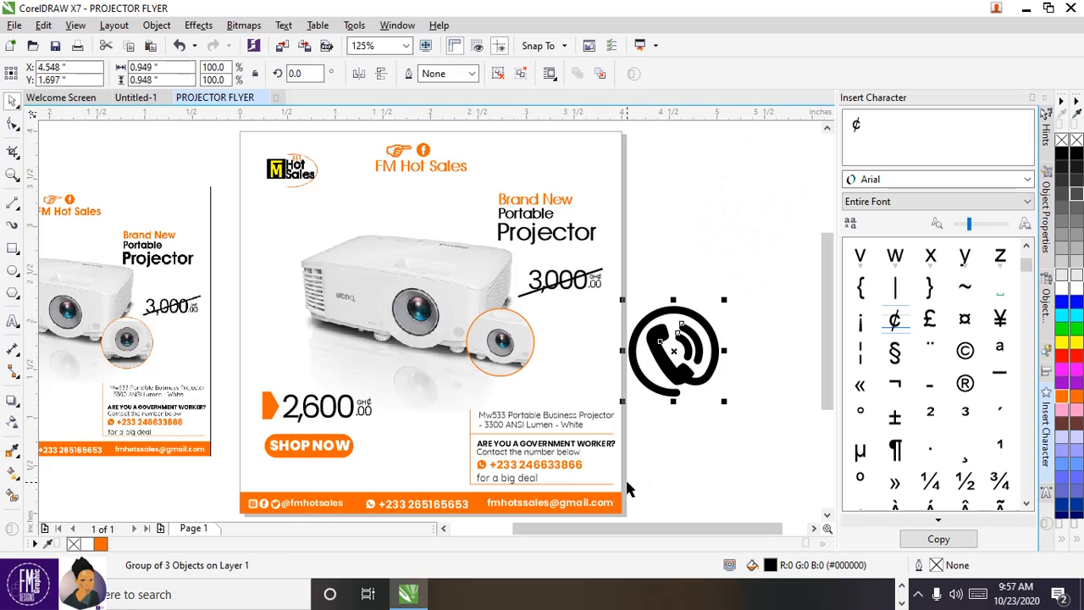
{"action": "left_click", "coordinate": [100, 546]}
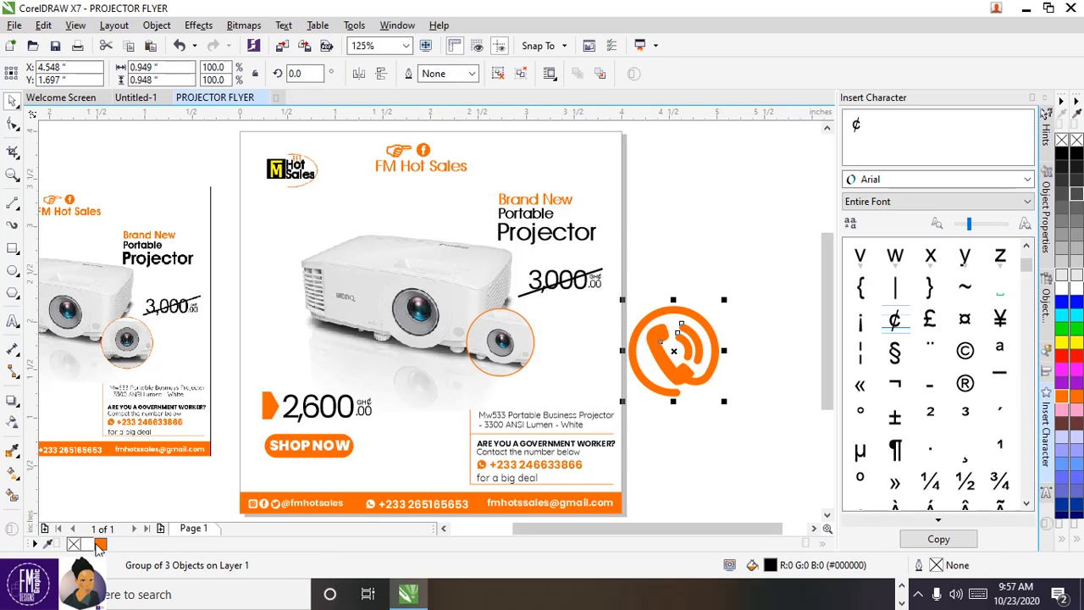
{"action": "left_click_drag", "start_coordinate": [726, 404], "coordinate": [693, 369]}
{"action": "left_click_drag", "start_coordinate": [316, 495], "coordinate": [670, 424]}
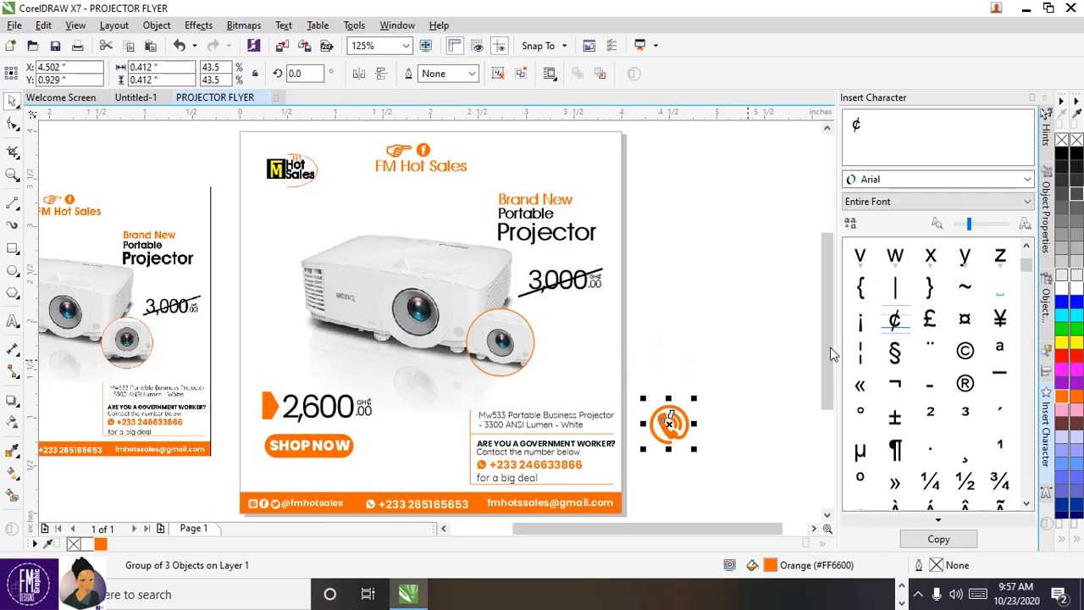
Step: Delete the orange traced phone icon beside the flyer
{"action": "scroll", "coordinate": [831, 354], "scroll_direction": "down", "scroll_amount": 2}
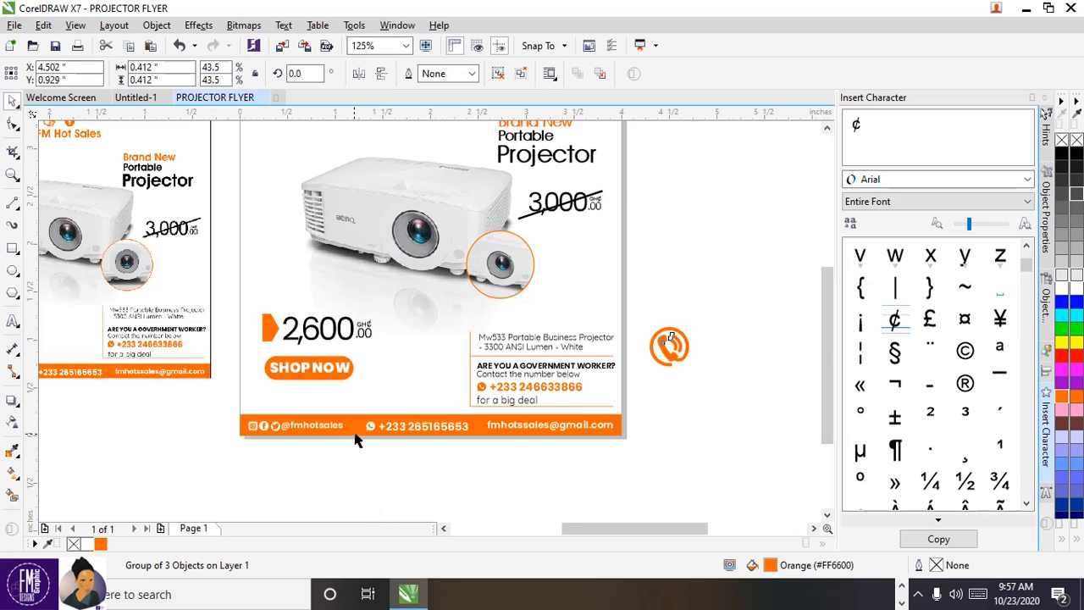
{"action": "scroll", "coordinate": [356, 440], "scroll_direction": "up", "scroll_amount": 2}
{"action": "scroll", "coordinate": [319, 426], "scroll_direction": "down", "scroll_amount": 2}
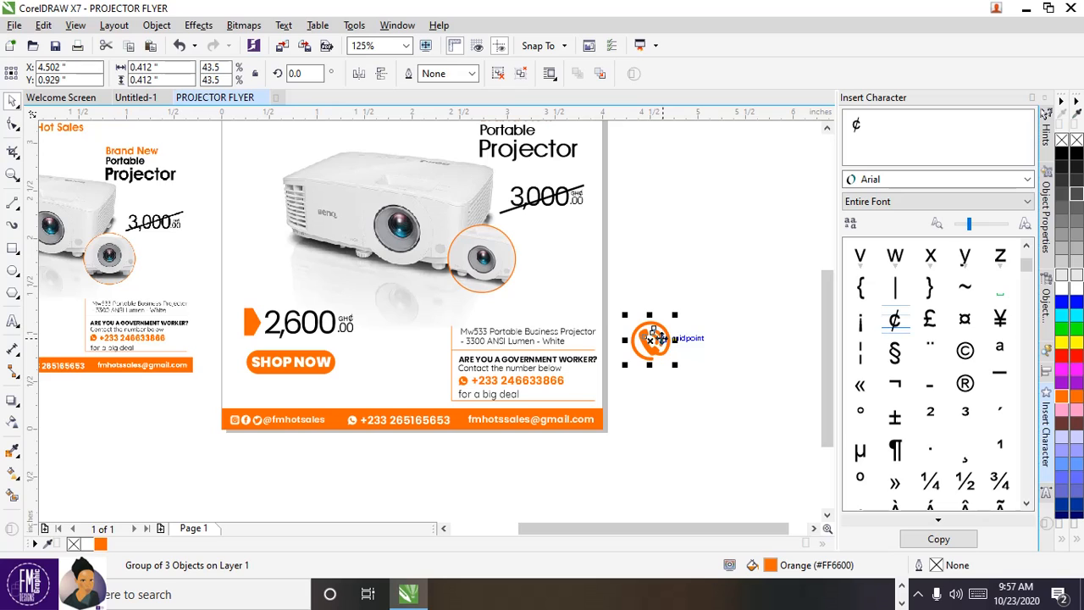
{"action": "key", "text": "Delete"}
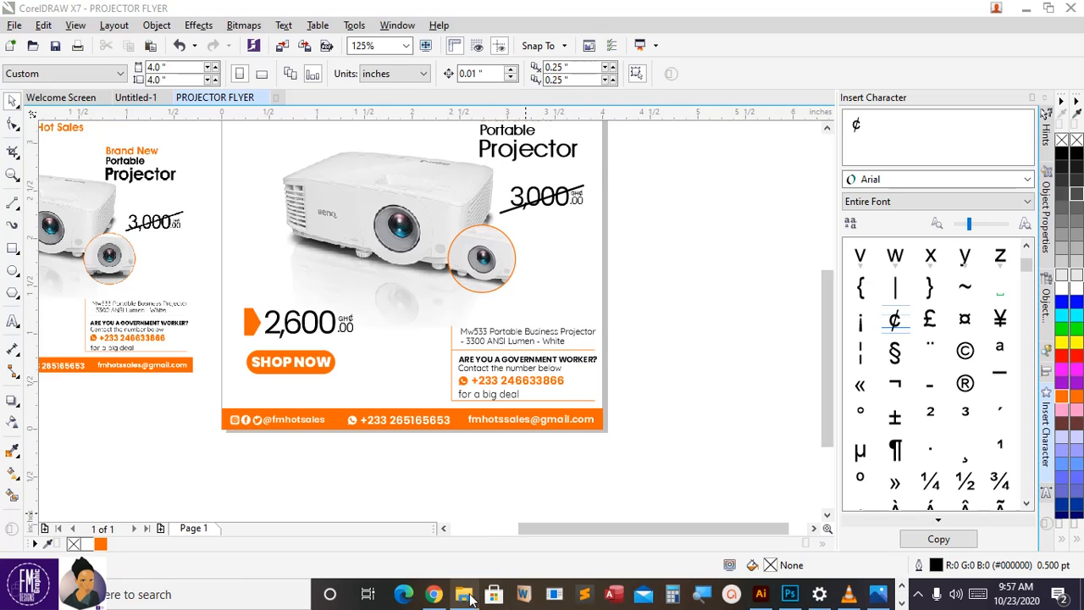
Step: Bring the Instagram icon PNG from the RESOURCES1 folder into the PROJECTOR FLYER document
{"action": "left_click", "coordinate": [470, 598]}
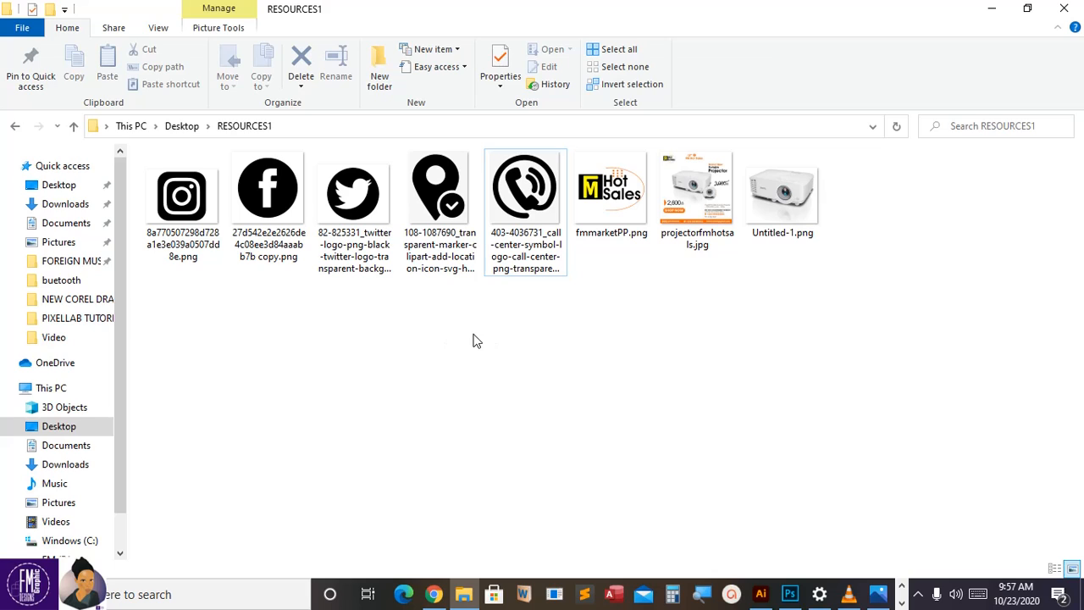
{"action": "left_click", "coordinate": [208, 245]}
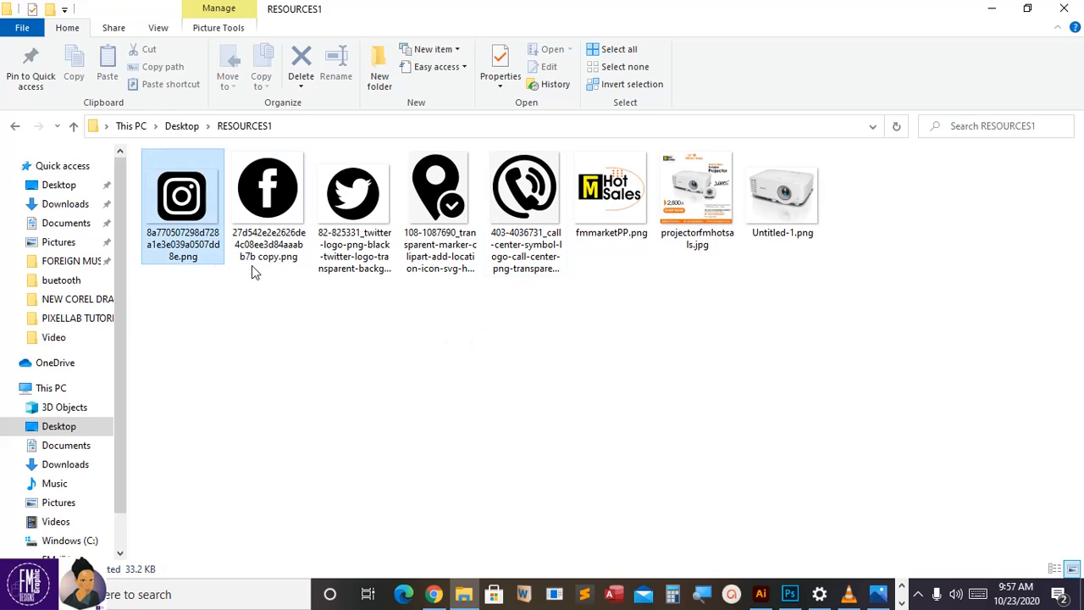
{"action": "left_click_drag", "start_coordinate": [385, 348], "coordinate": [813, 559]}
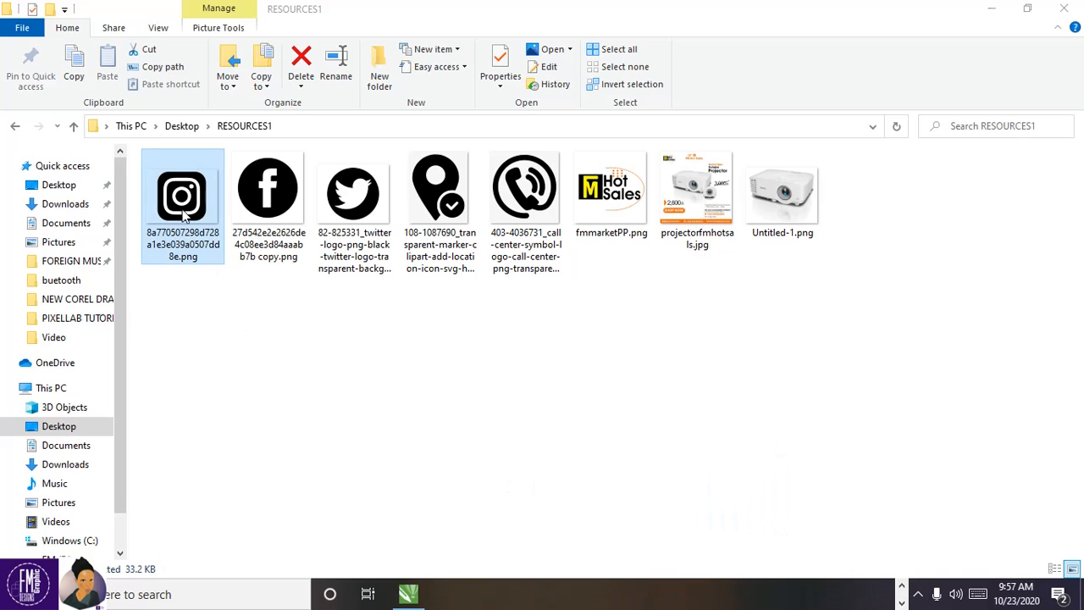
{"action": "left_click_drag", "start_coordinate": [186, 212], "coordinate": [636, 366]}
{"action": "left_click_drag", "start_coordinate": [645, 313], "coordinate": [649, 310]}
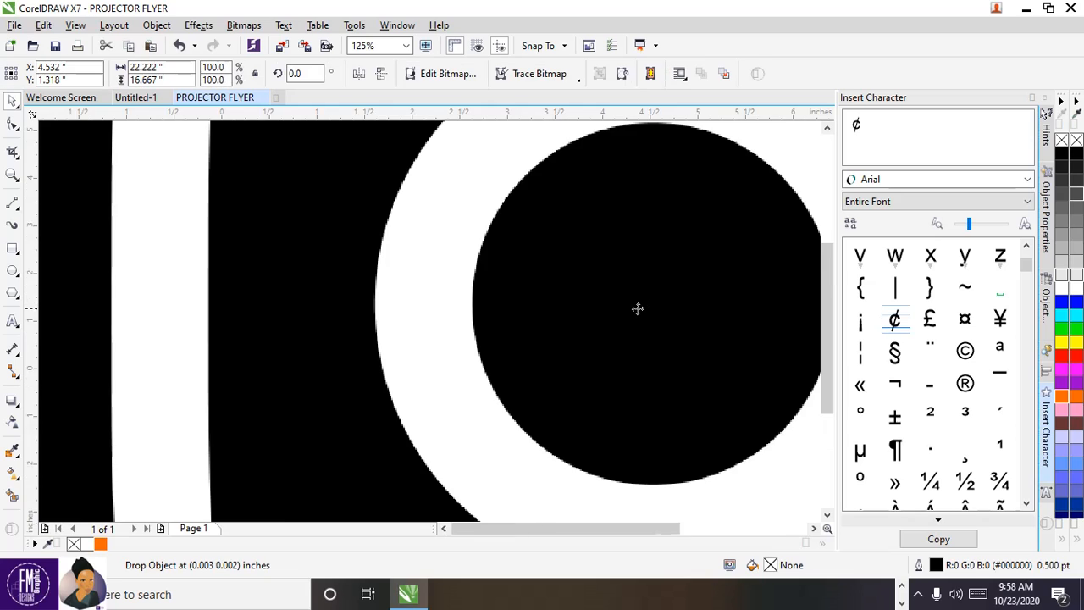
Step: Scale the Instagram bitmap down to about 1.46 by 1.1 inch and place it off the page beside the flyer
{"action": "scroll", "coordinate": [637, 307], "scroll_direction": "down", "scroll_amount": 5}
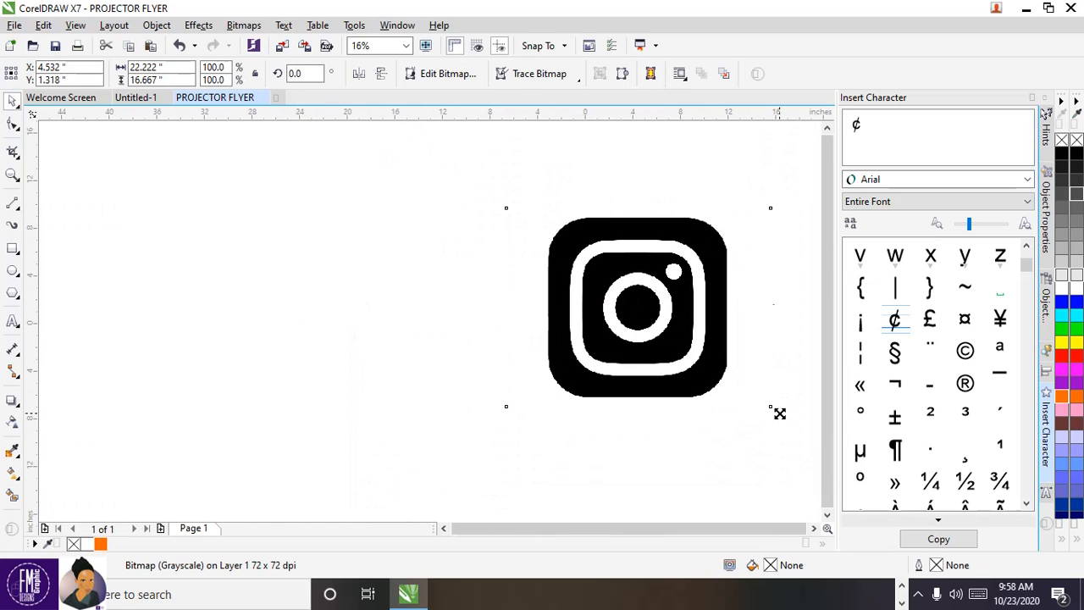
{"action": "left_click_drag", "start_coordinate": [775, 411], "coordinate": [667, 323]}
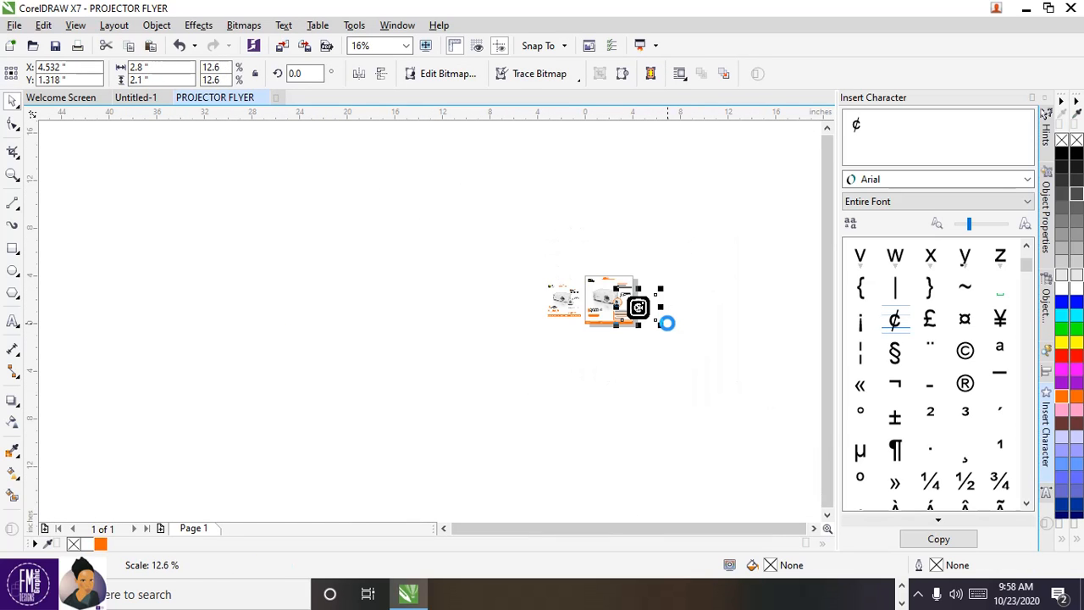
{"action": "left_click", "coordinate": [406, 45]}
{"action": "left_click", "coordinate": [373, 109]}
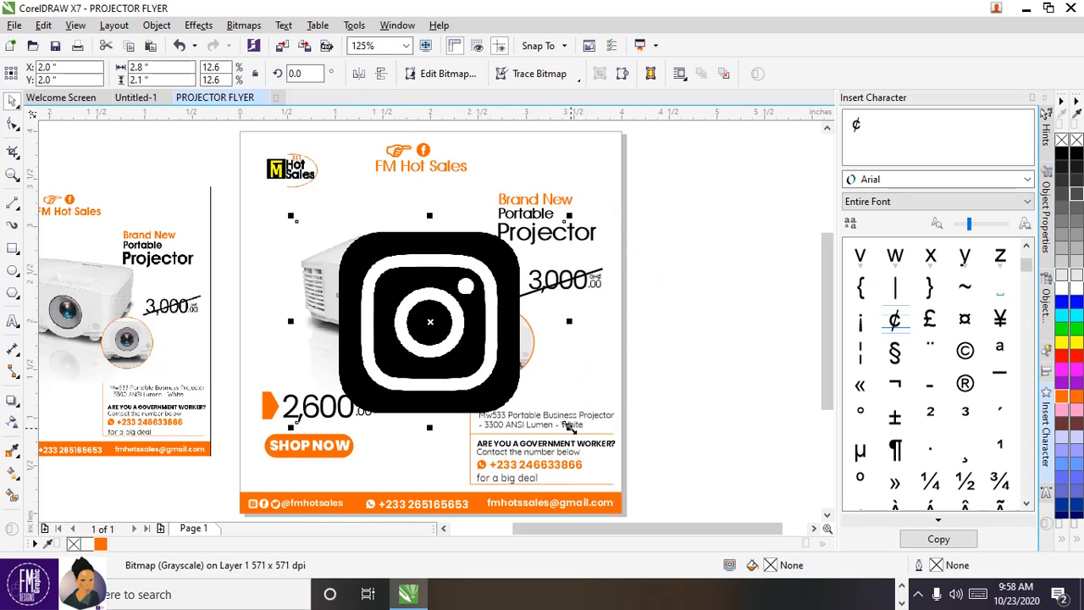
{"action": "left_click_drag", "start_coordinate": [571, 429], "coordinate": [441, 331]}
{"action": "left_click_drag", "start_coordinate": [361, 259], "coordinate": [719, 224]}
Step: Outline-trace the Instagram bitmap as a Logo, reducing the bitmap and removing the background
{"action": "right_click", "coordinate": [721, 224]}
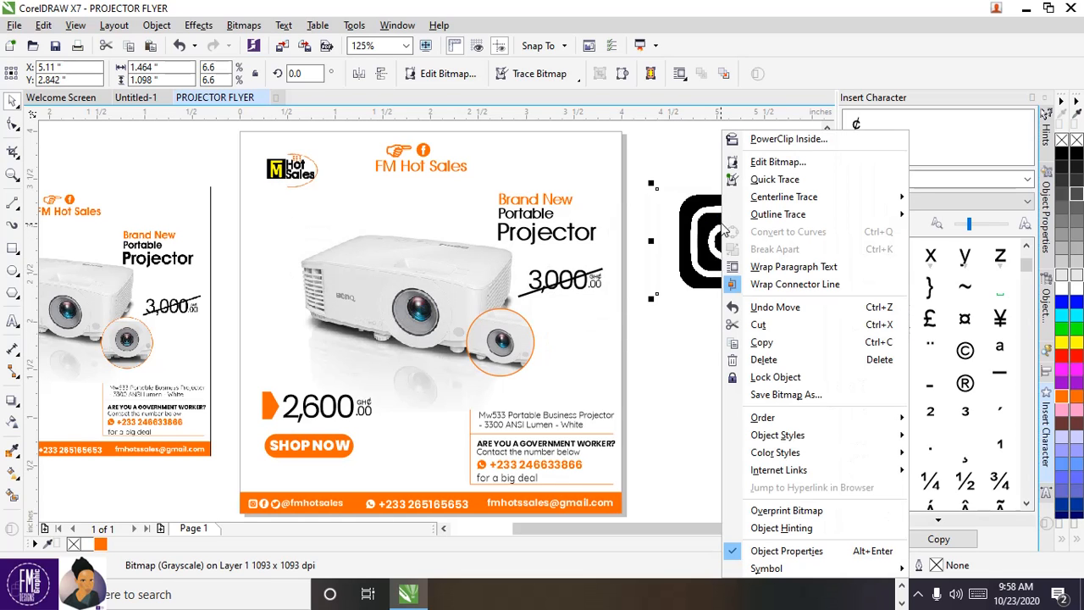
{"action": "mouse_move", "coordinate": [790, 218]}
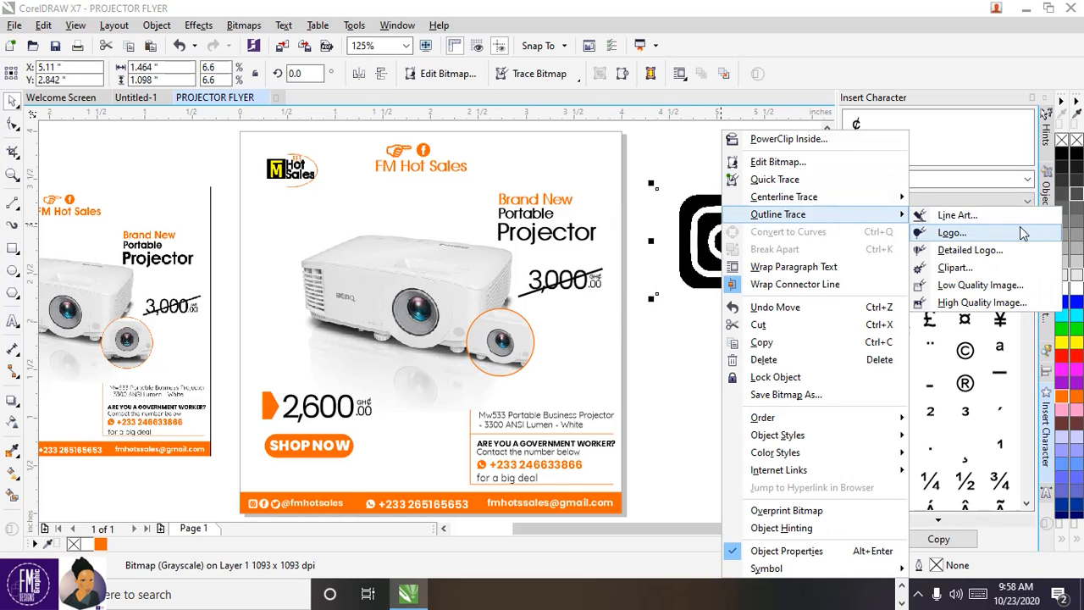
{"action": "left_click", "coordinate": [952, 233]}
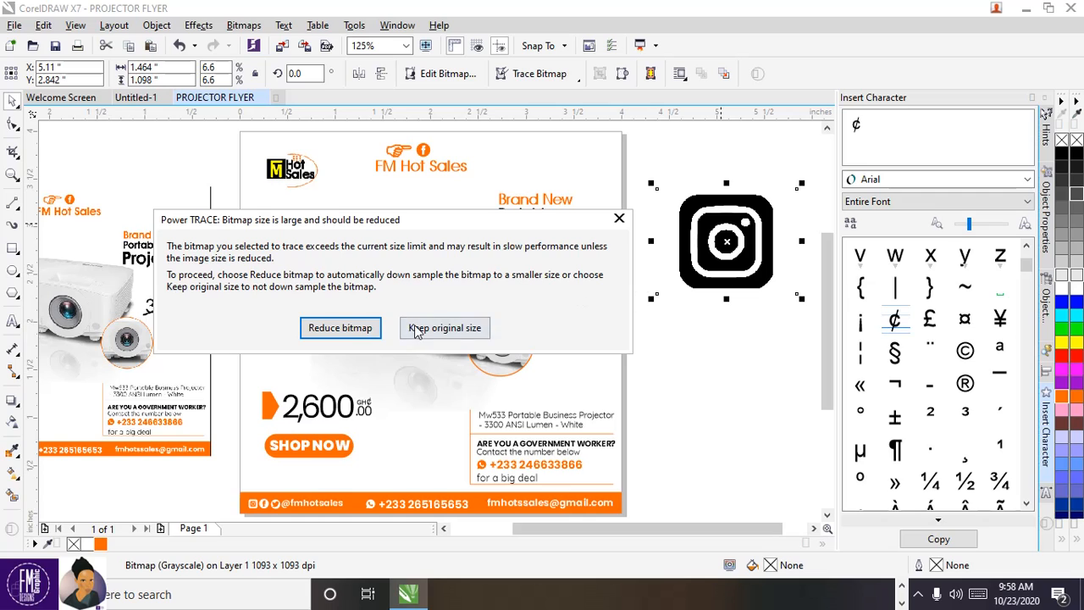
{"action": "left_click", "coordinate": [357, 332]}
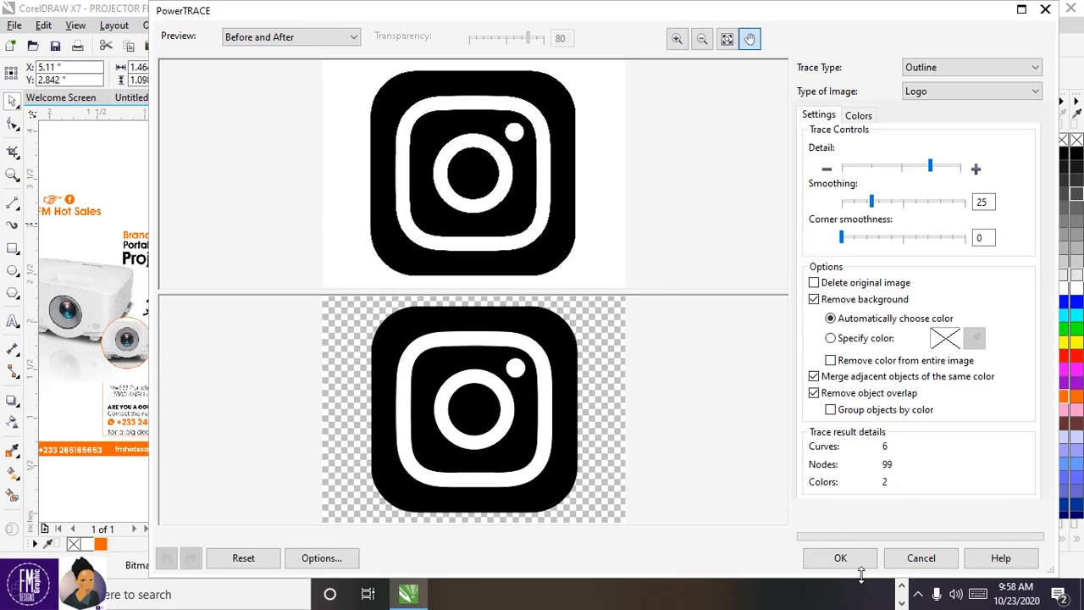
{"action": "left_click", "coordinate": [840, 558]}
Step: Move the traced Instagram icon off the bitmap and delete the original bitmap
{"action": "left_click_drag", "start_coordinate": [740, 244], "coordinate": [696, 373]}
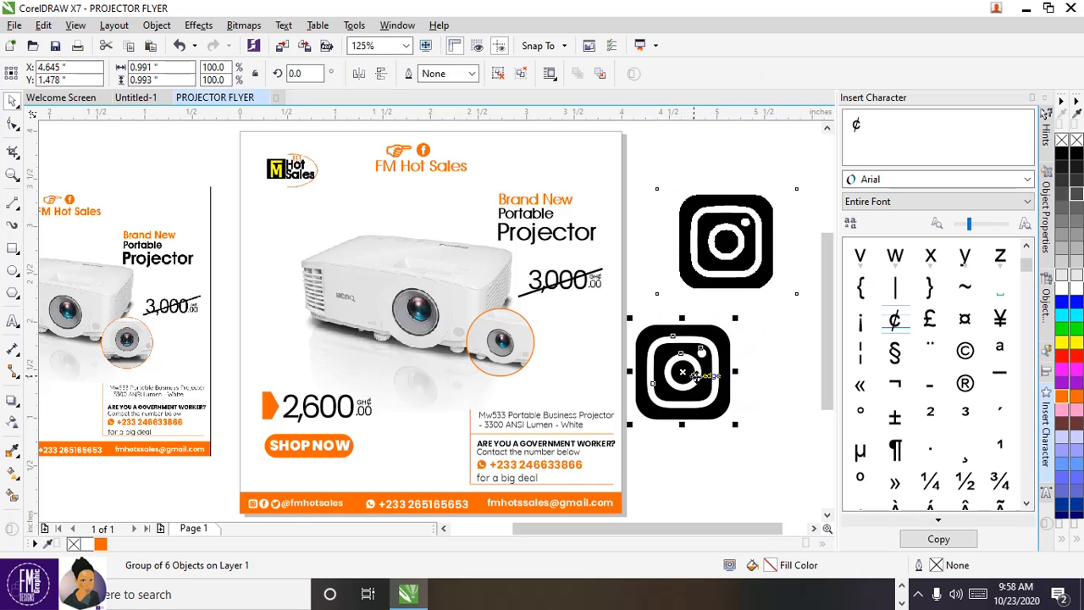
{"action": "left_click", "coordinate": [747, 248]}
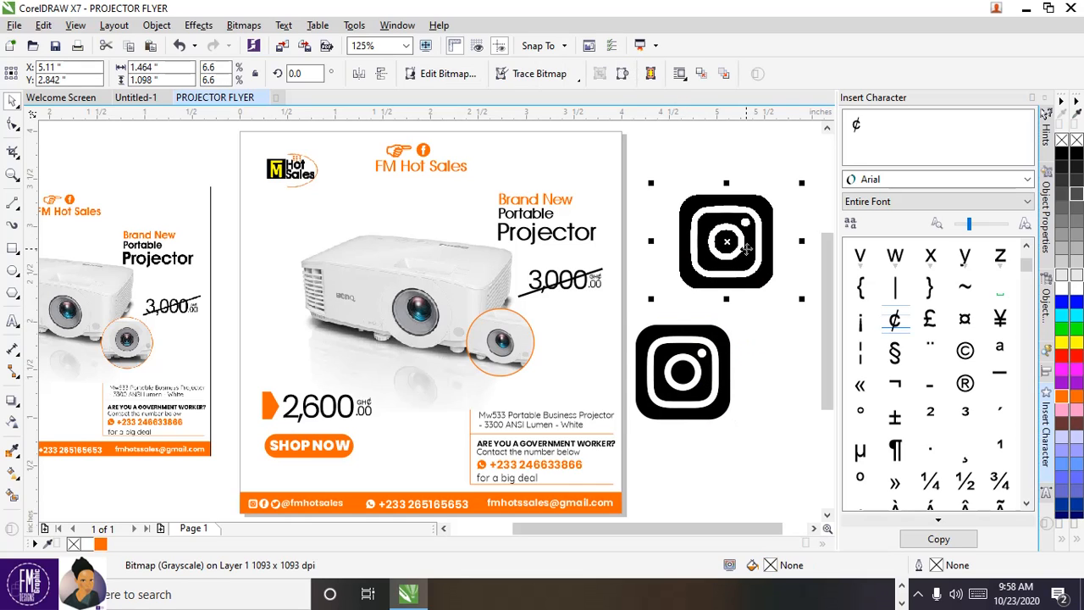
{"action": "key", "text": "Delete"}
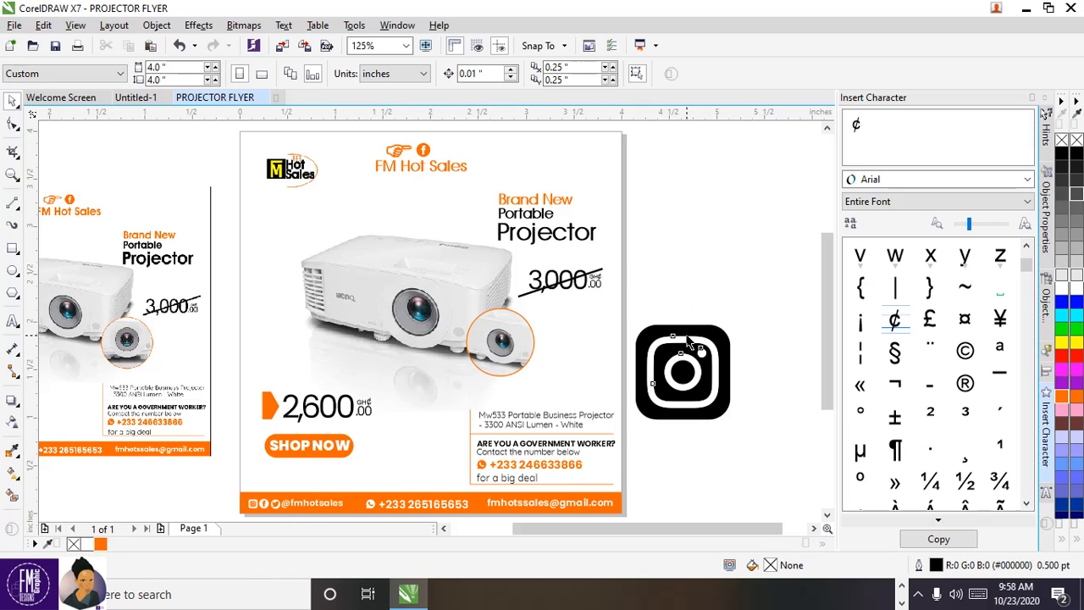
Step: Fill the traced Instagram icon orange (#FF6600) and move it slightly up beside the flyer
{"action": "left_click", "coordinate": [689, 337]}
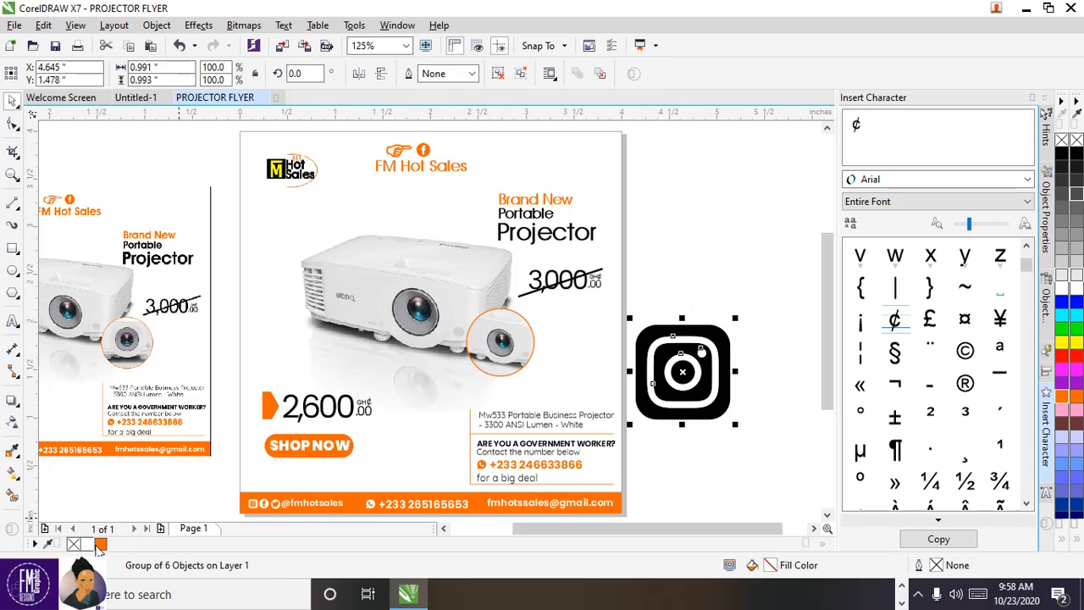
{"action": "left_click", "coordinate": [99, 547]}
{"action": "left_click_drag", "start_coordinate": [677, 369], "coordinate": [674, 314]}
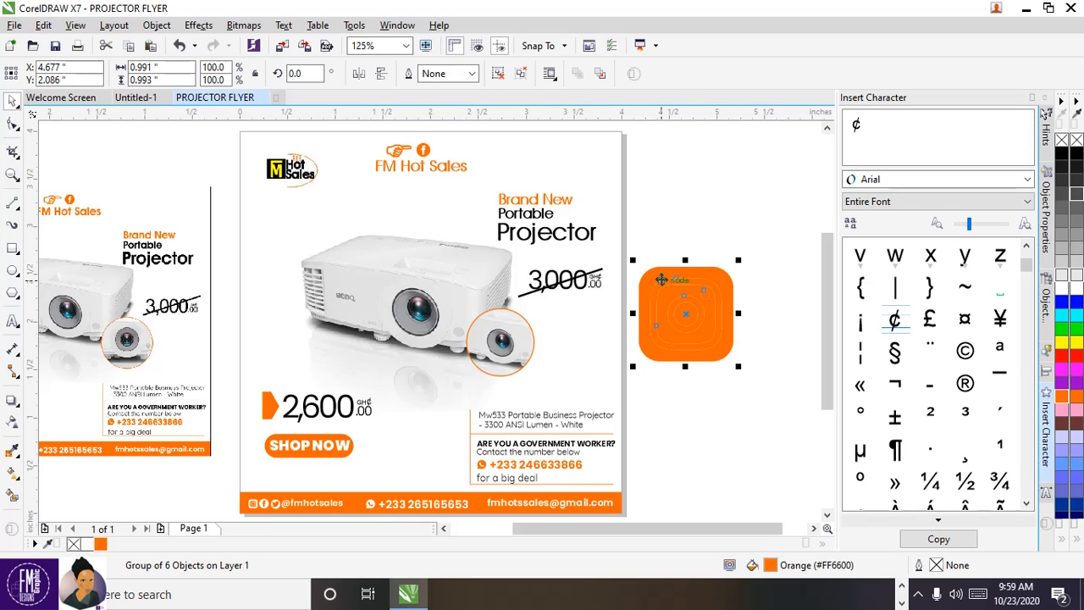
Step: Ungroup all objects of the orange Instagram icon and close the Insert Character docker
{"action": "right_click", "coordinate": [652, 289]}
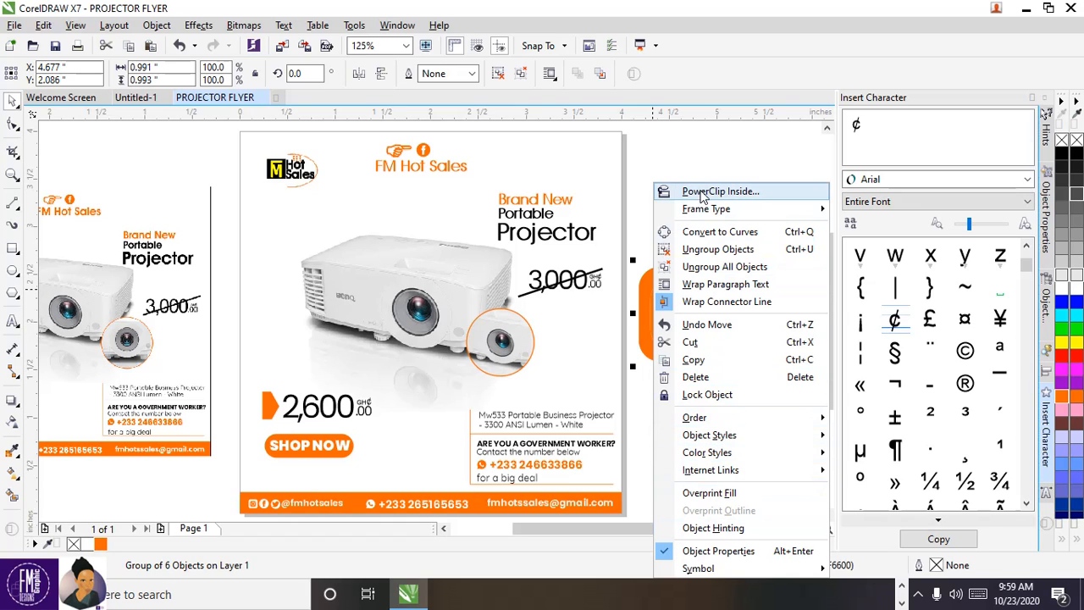
{"action": "left_click", "coordinate": [701, 195]}
{"action": "right_click", "coordinate": [671, 286]}
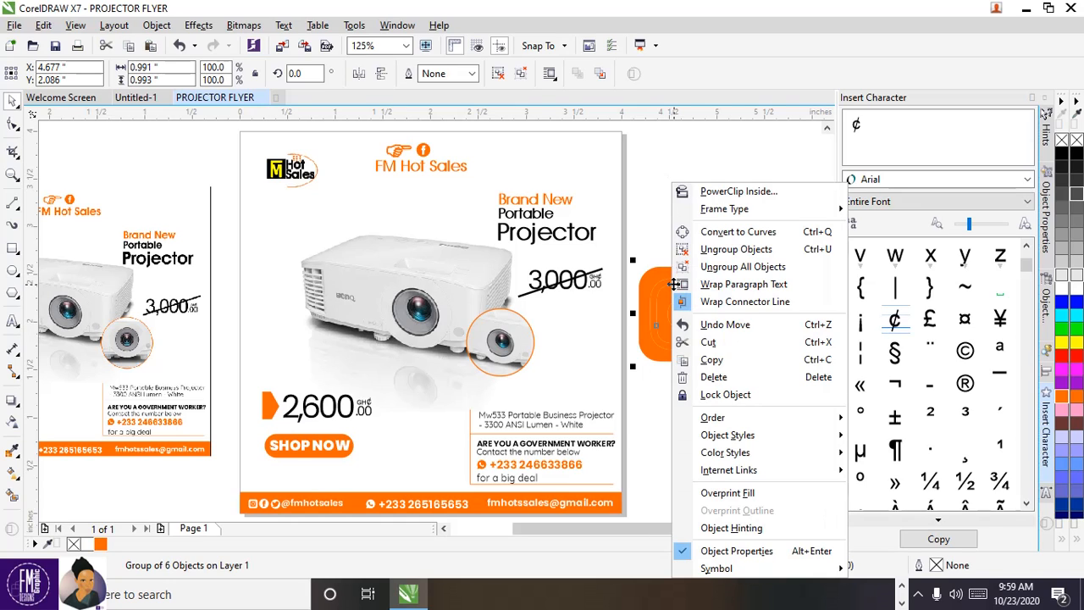
{"action": "left_click", "coordinate": [720, 268]}
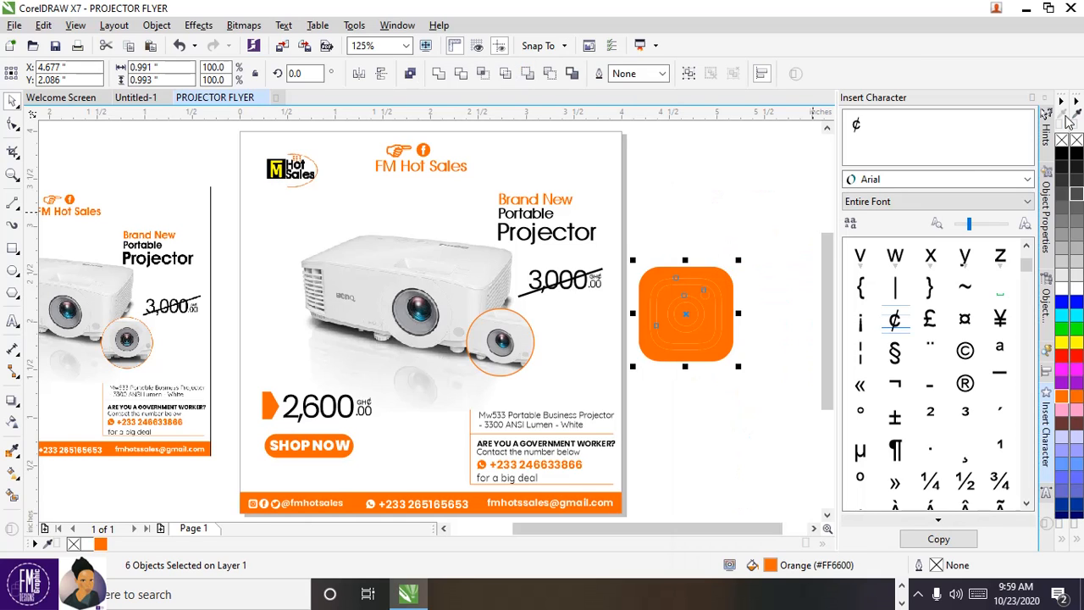
{"action": "left_click", "coordinate": [1031, 98]}
{"action": "left_click", "coordinate": [867, 237]}
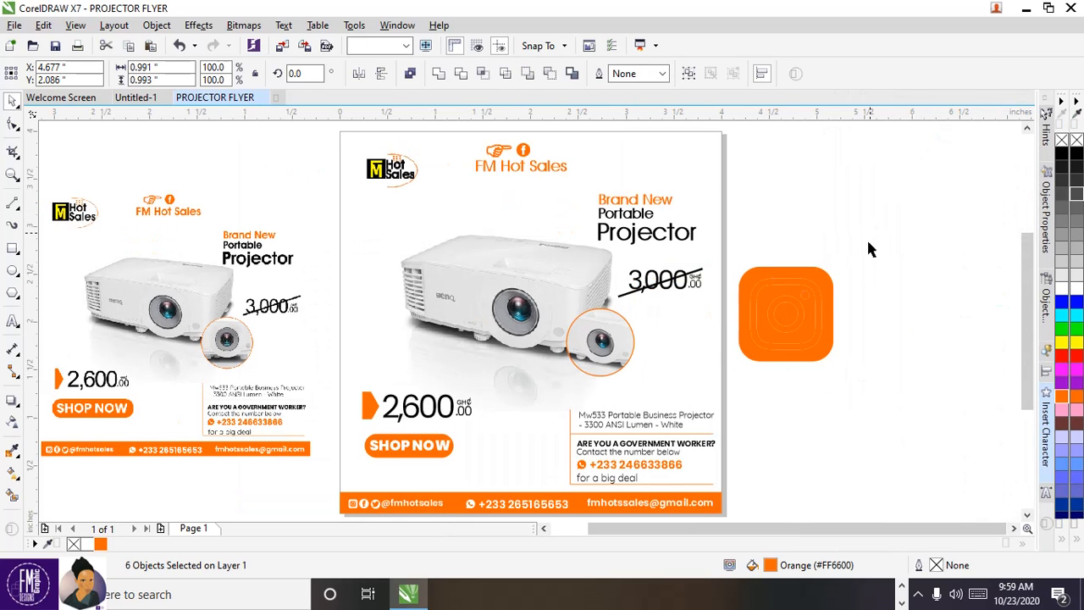
Step: Fill the Instagram icon's rounded-square frame, lens ring and small dot white (#FFFFFF)
{"action": "scroll", "coordinate": [854, 286], "scroll_direction": "up", "scroll_amount": 3}
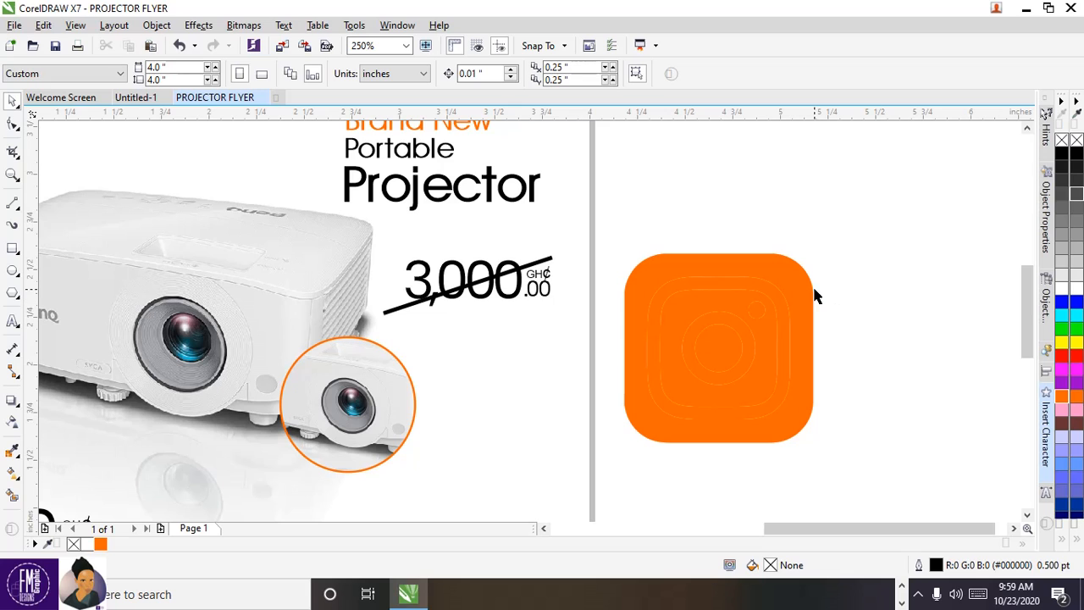
{"action": "scroll", "coordinate": [799, 291], "scroll_direction": "down", "scroll_amount": 3}
{"action": "scroll", "coordinate": [796, 295], "scroll_direction": "up", "scroll_amount": 3}
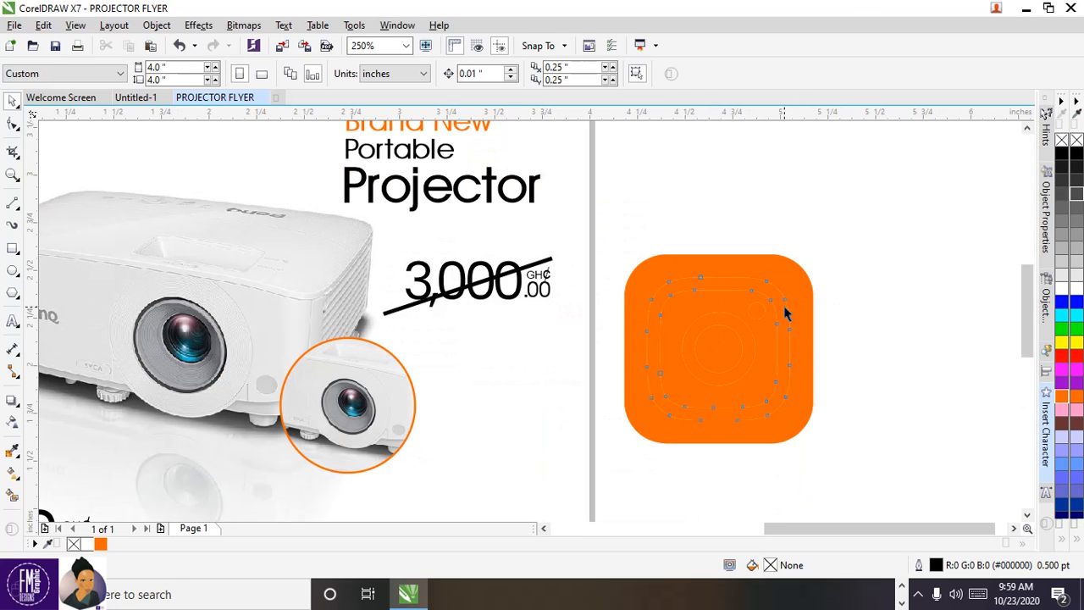
{"action": "left_click", "coordinate": [786, 307]}
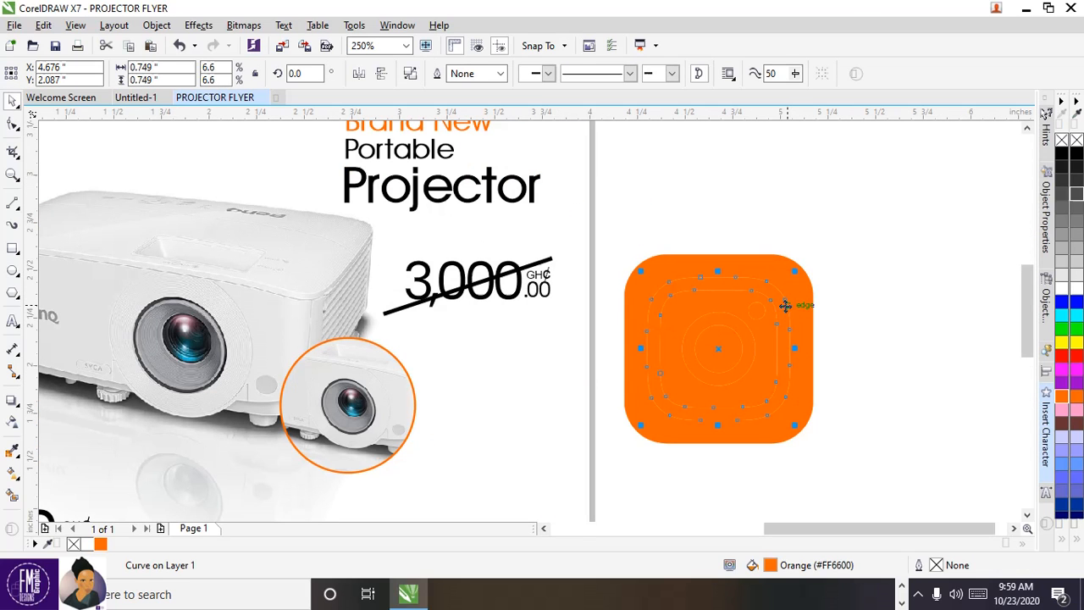
{"action": "left_click", "coordinate": [88, 546]}
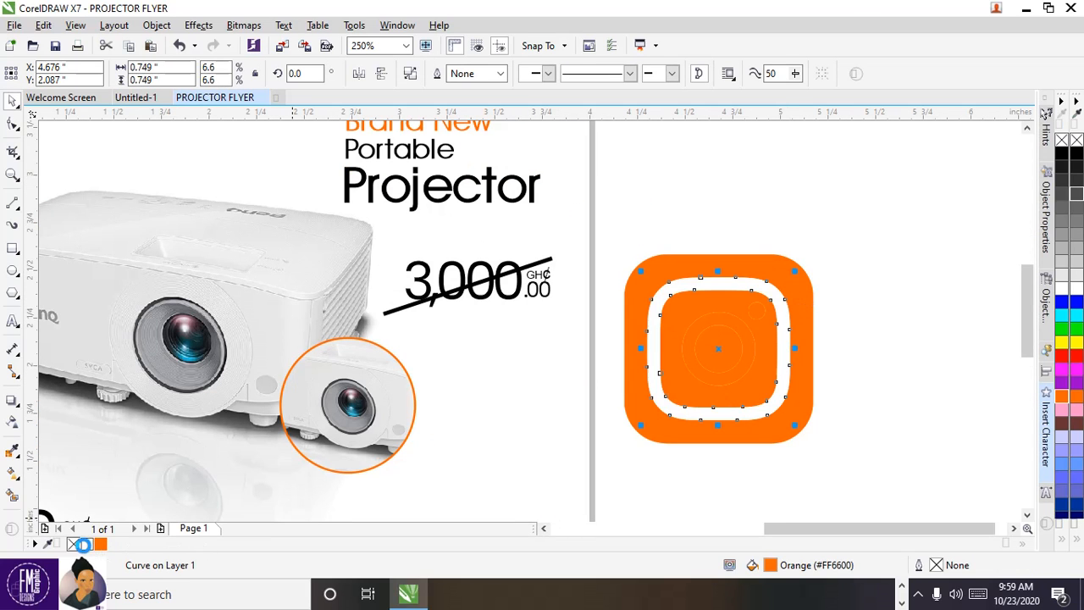
{"action": "left_click", "coordinate": [704, 328]}
{"action": "left_click", "coordinate": [87, 546]}
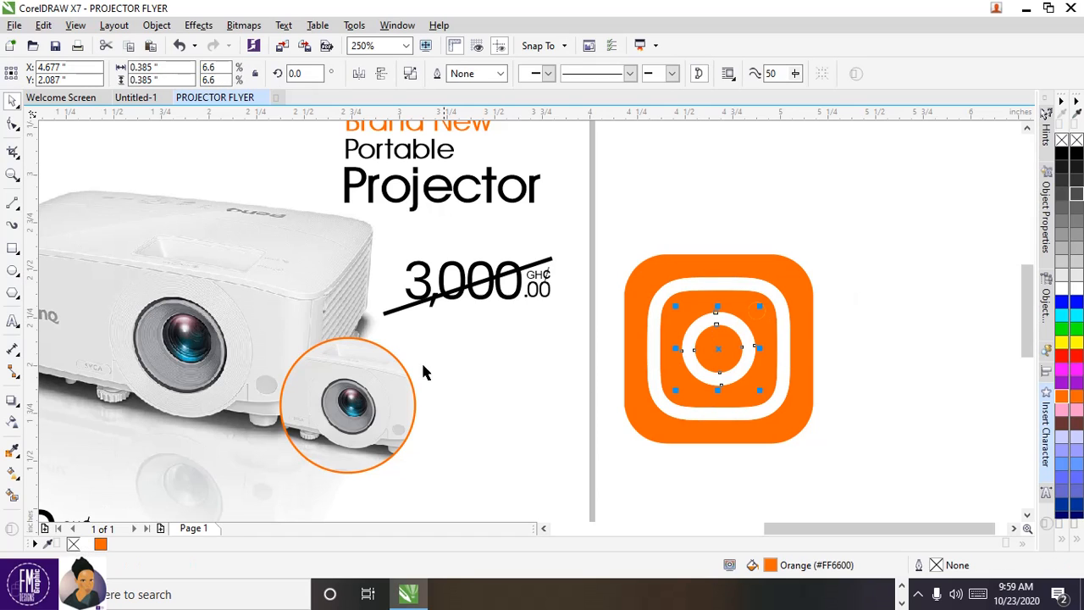
{"action": "left_click", "coordinate": [756, 310]}
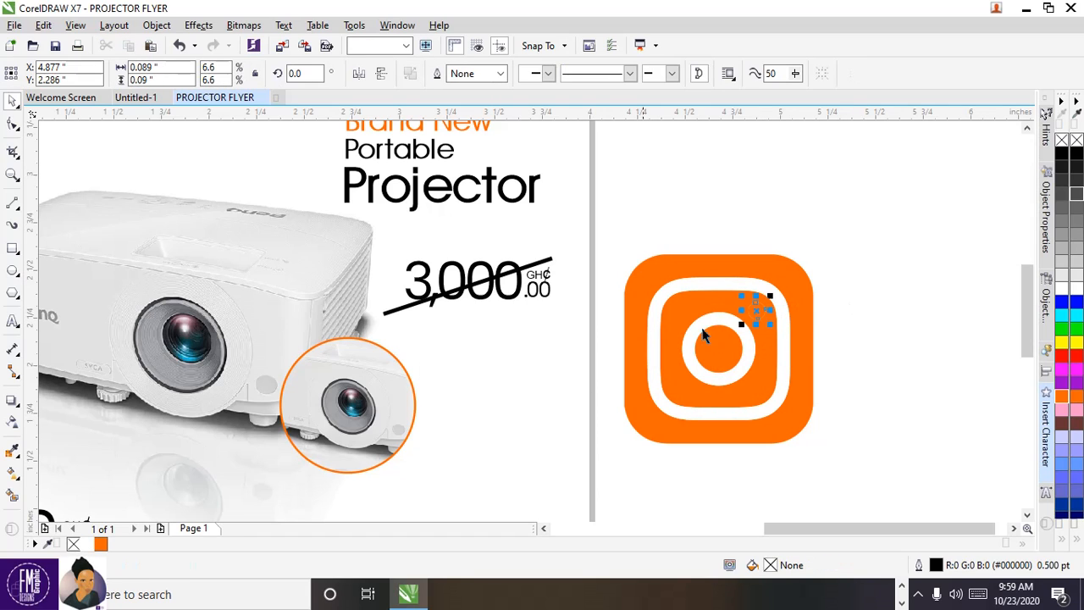
{"action": "left_click", "coordinate": [100, 545]}
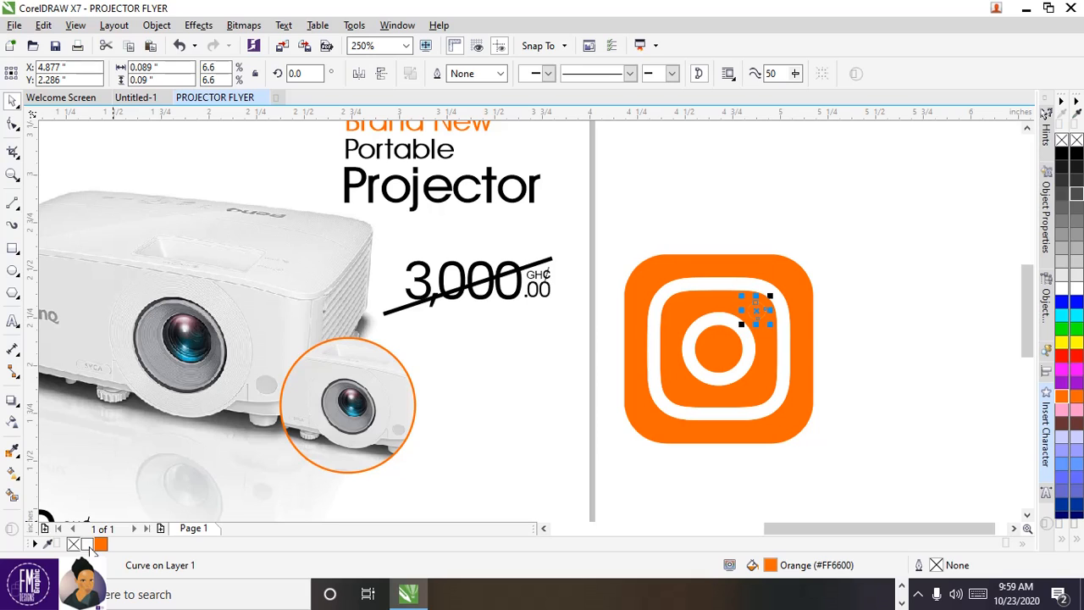
{"action": "left_click", "coordinate": [87, 544]}
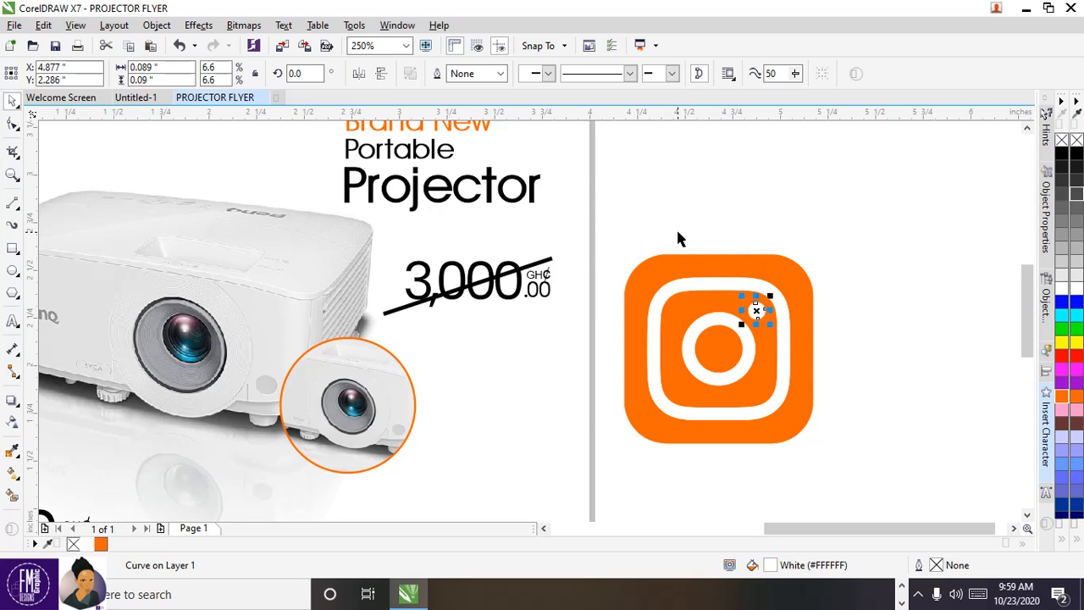
Step: Select all parts of the Instagram icon, scale them down to about 0.3 by 0.3 inch and place them beside the flyer
{"action": "scroll", "coordinate": [676, 227], "scroll_direction": "down", "scroll_amount": 2}
{"action": "left_click_drag", "start_coordinate": [642, 225], "coordinate": [790, 333]}
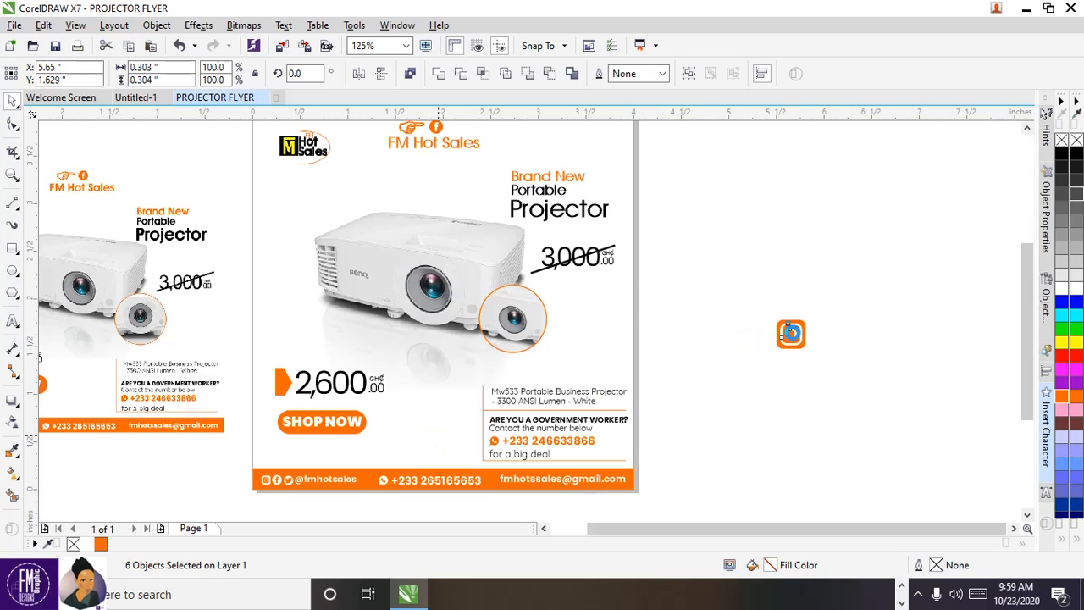
{"action": "left_click", "coordinate": [408, 46]}
{"action": "left_click", "coordinate": [383, 102]}
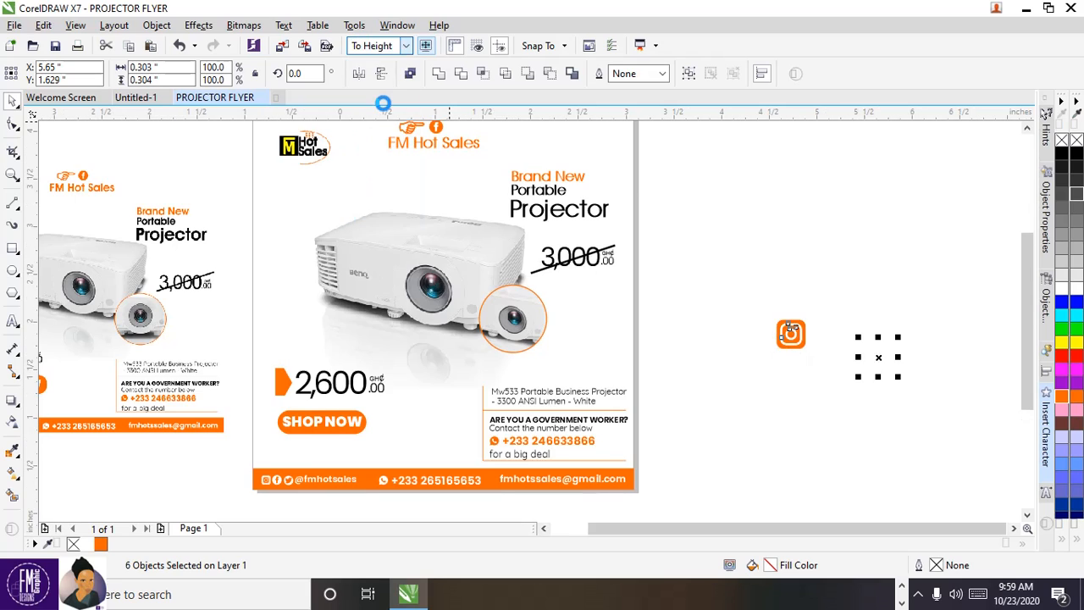